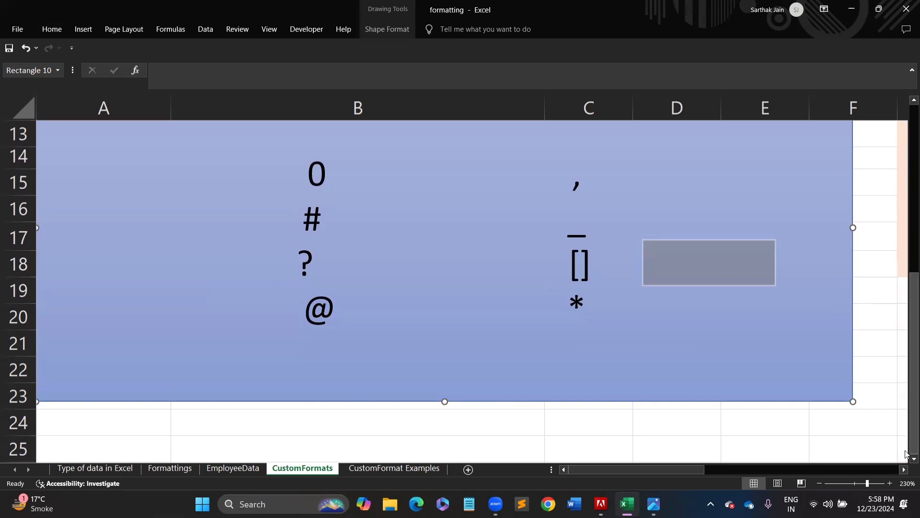
- Enter 340, 780 and 557 in C25:C27 and select the three values
scroll(906, 455, down, 1)
scroll(739, 424, down, 3)
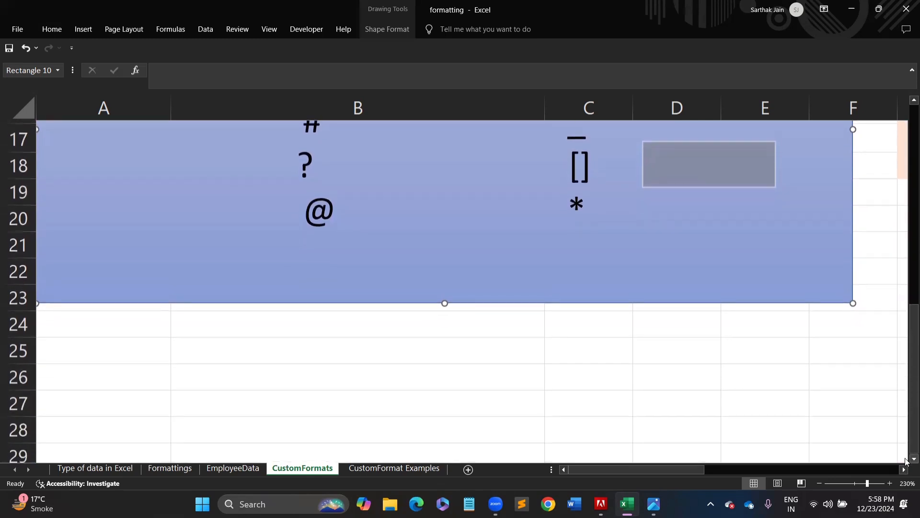
click(500, 351)
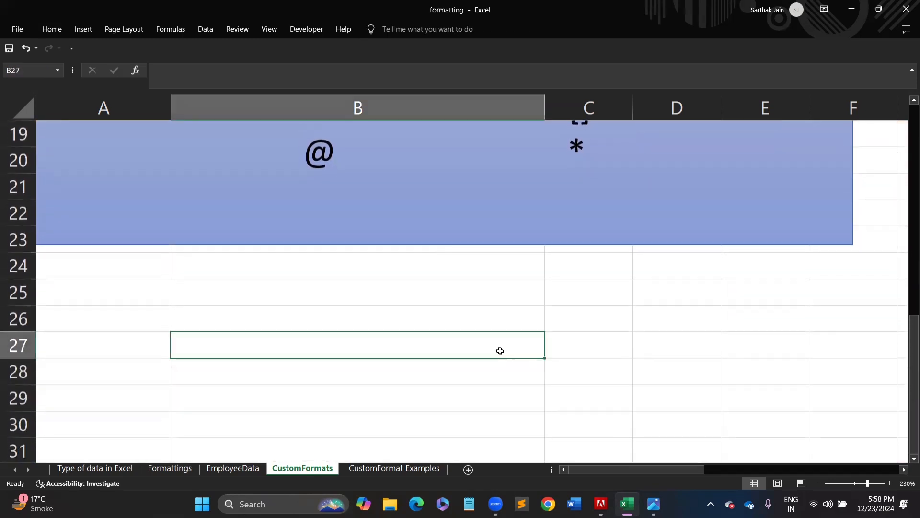
click(579, 294)
text(340)
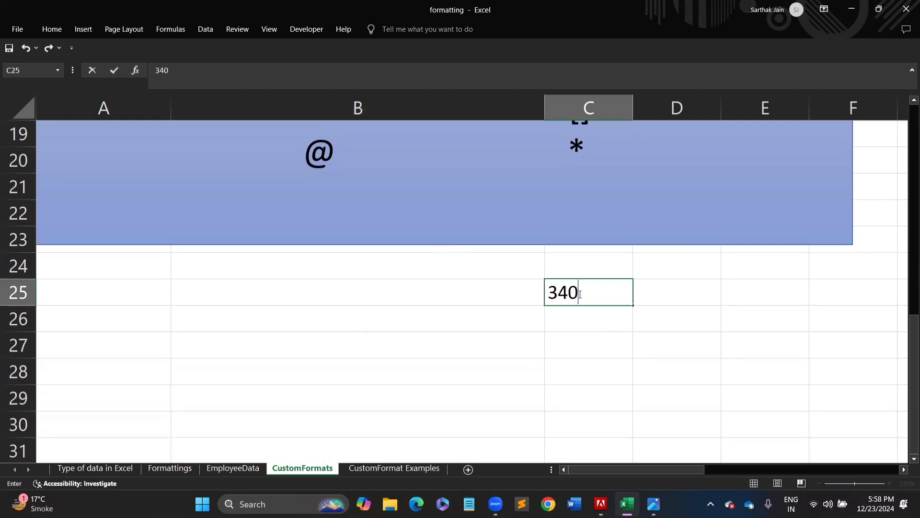
key(Return)
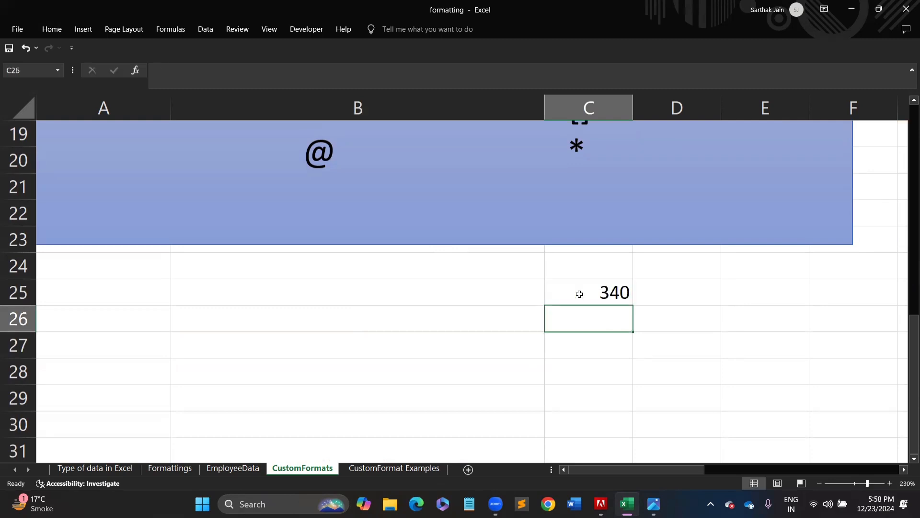
text(780)
key(Return)
text(557)
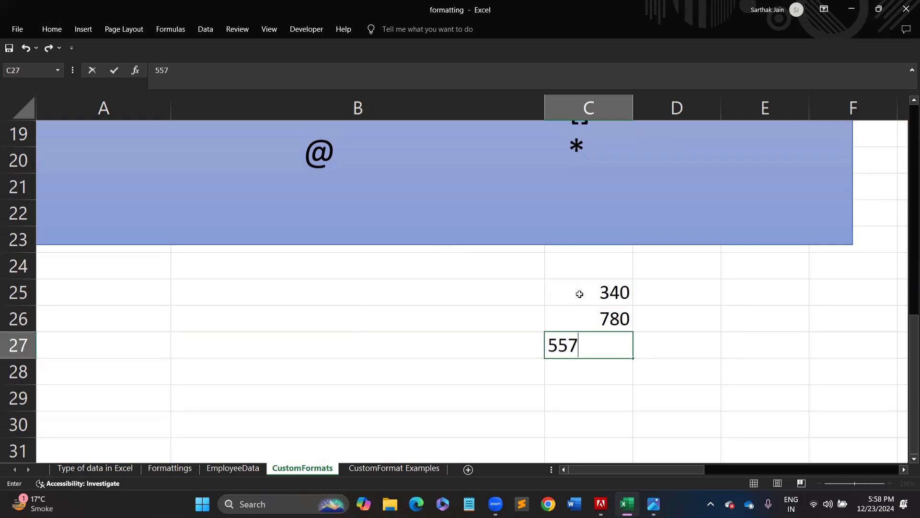
key(Return)
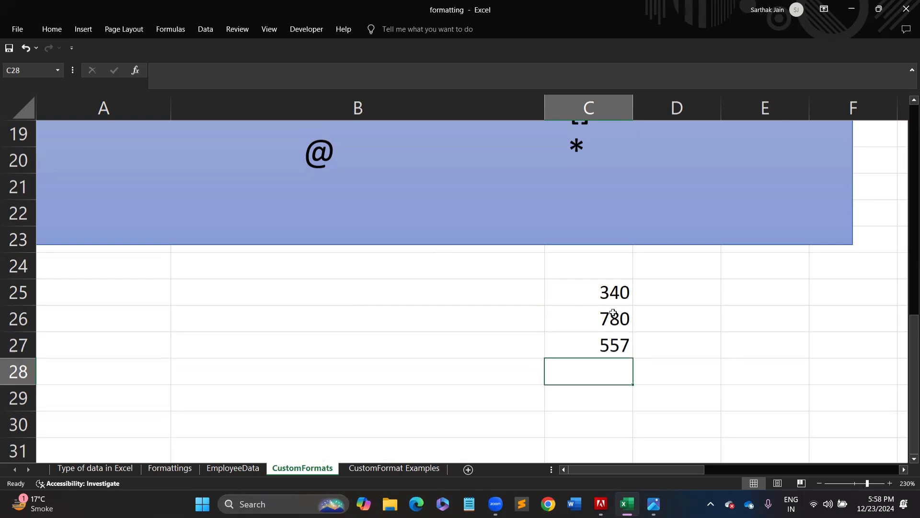
drag(605, 295, 613, 340)
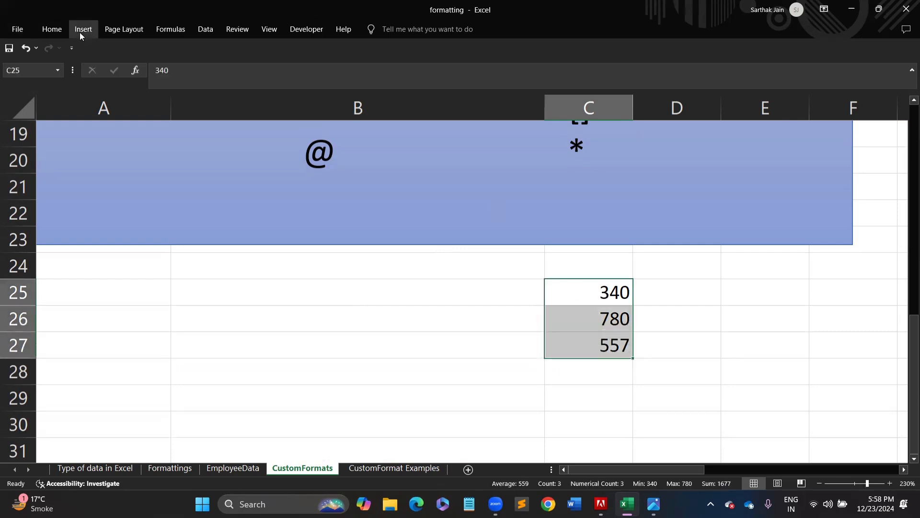
- Open the Format Cells dialog for C25:C27 and move it off the values
click(53, 30)
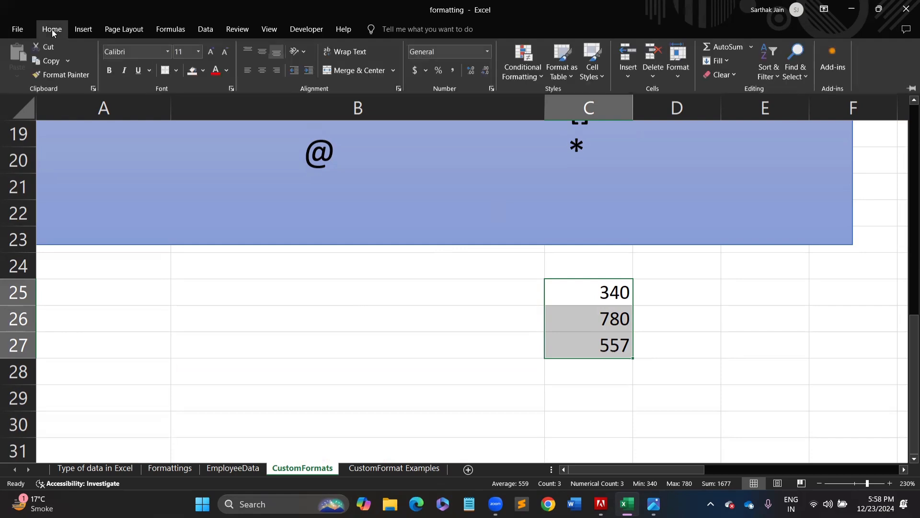
click(491, 91)
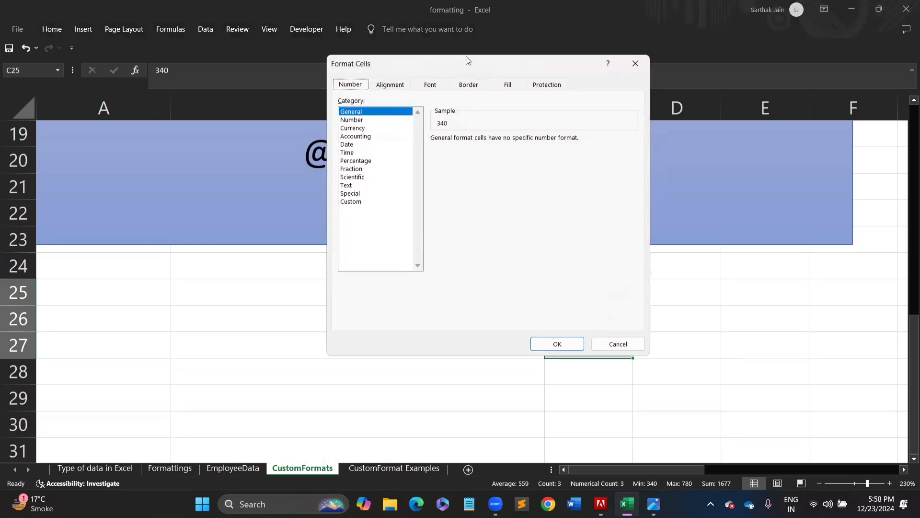
drag(470, 62, 279, 172)
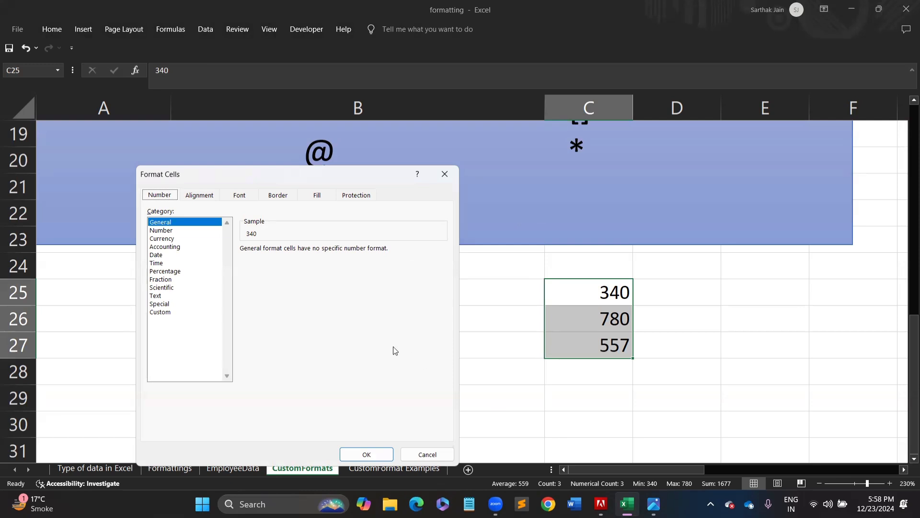
- Preview Number, Currency, Accounting, Custom and h:mm:ss AM/PM formats, ending on Number
click(165, 231)
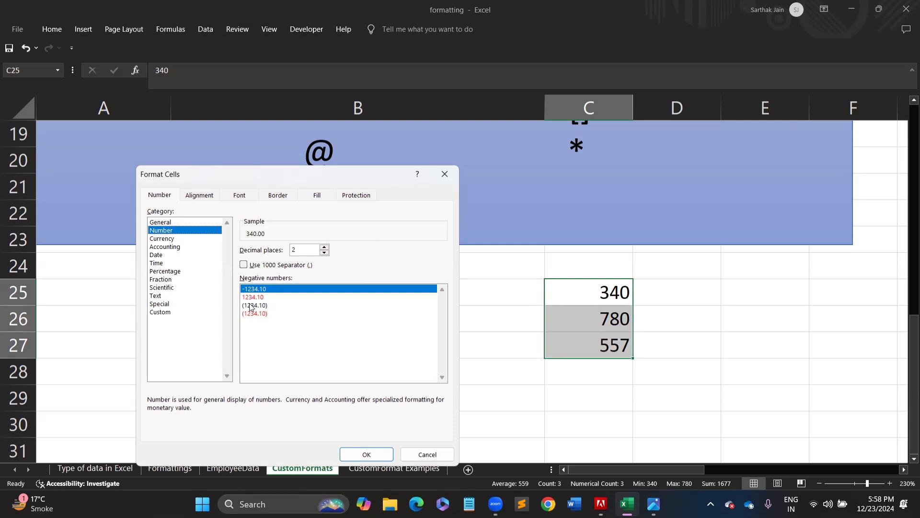
click(178, 240)
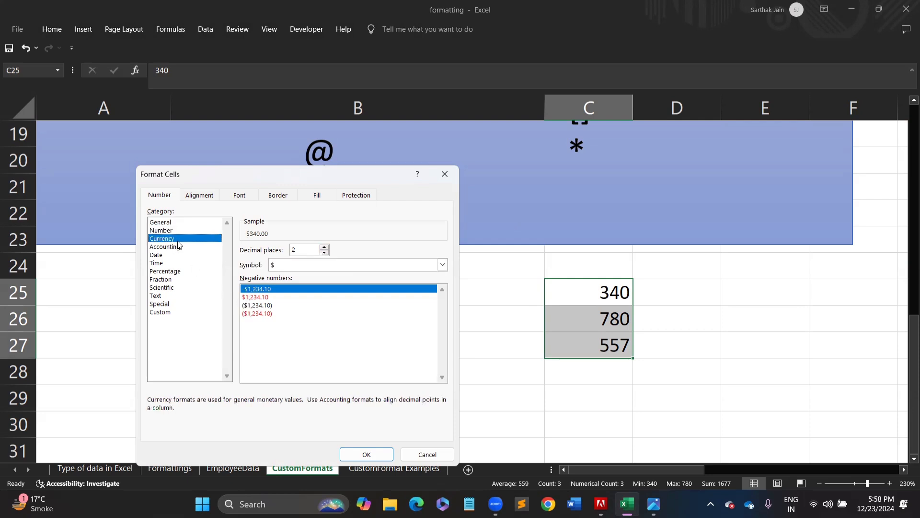
click(167, 248)
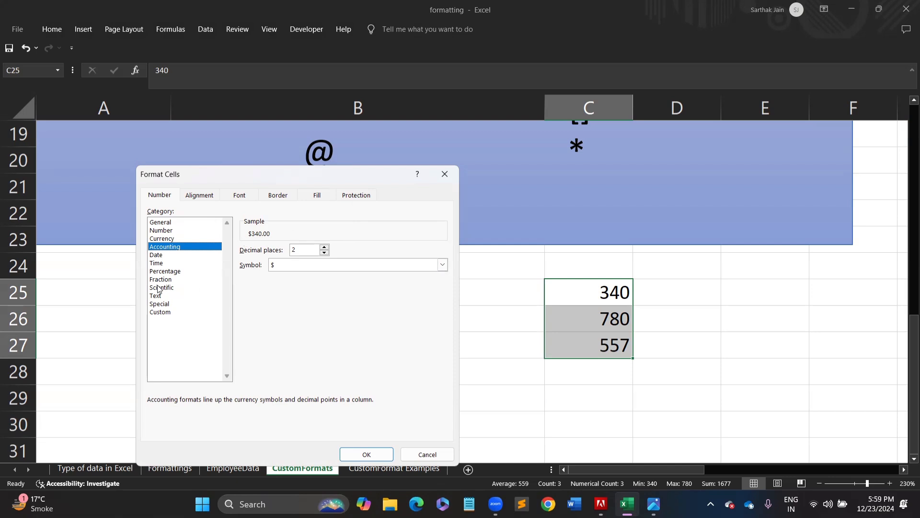
click(165, 314)
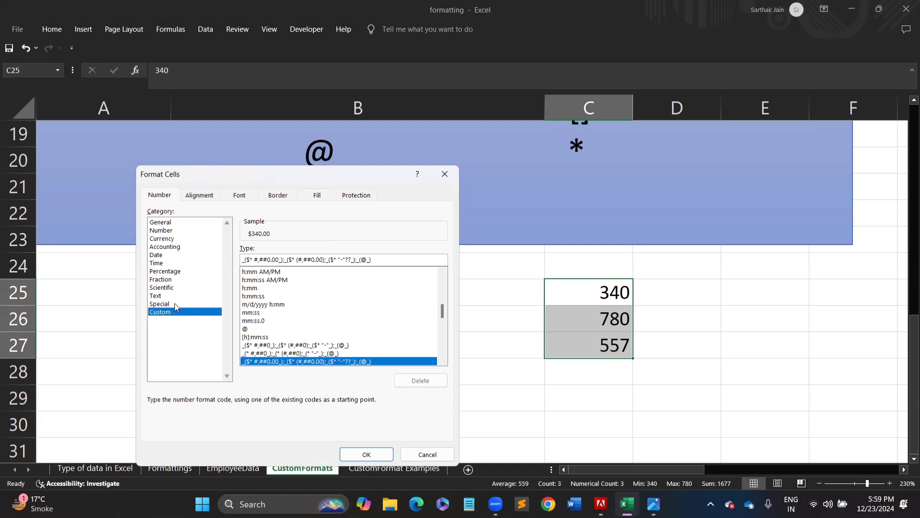
click(287, 283)
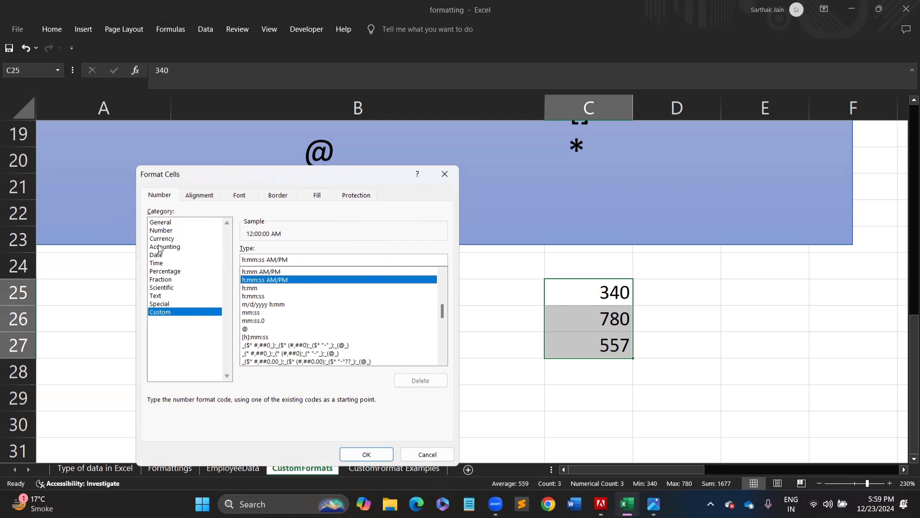
click(166, 230)
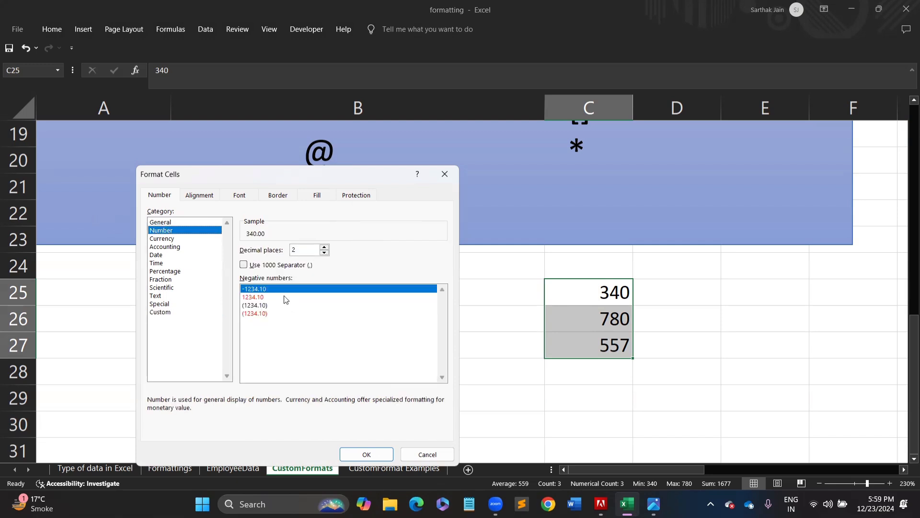
- Preview Currency, Accounting, Date and Time formats, then cancel without applying any format
click(185, 239)
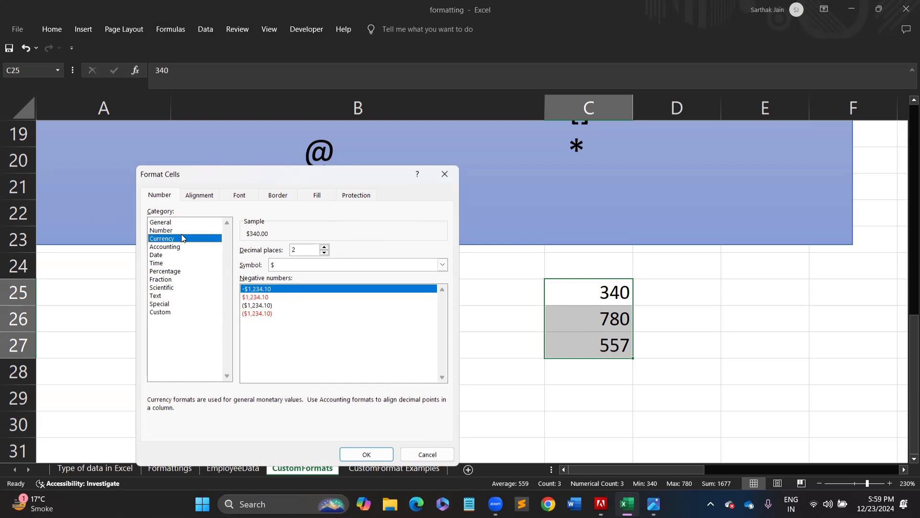
click(182, 247)
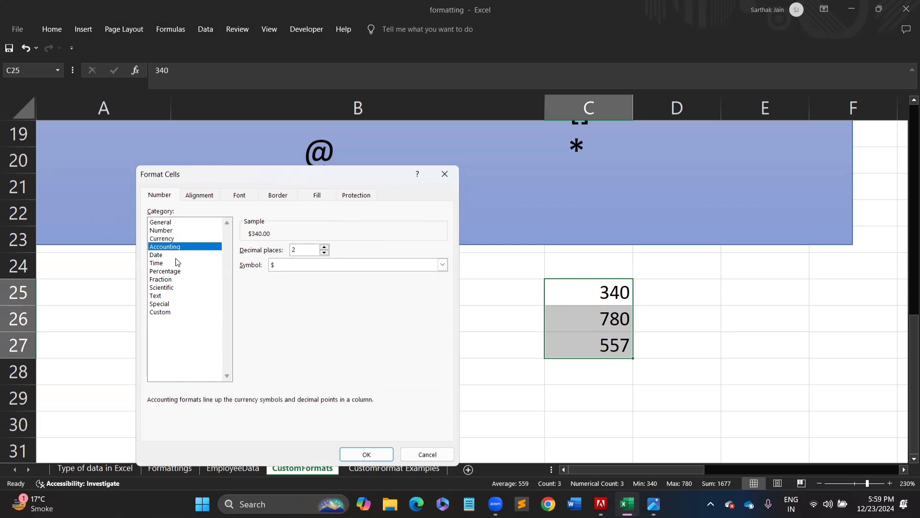
click(177, 257)
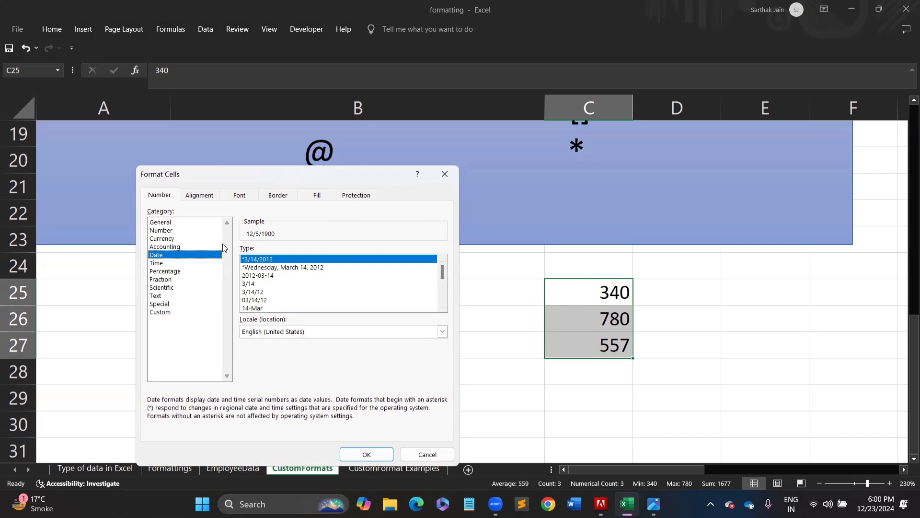
click(163, 263)
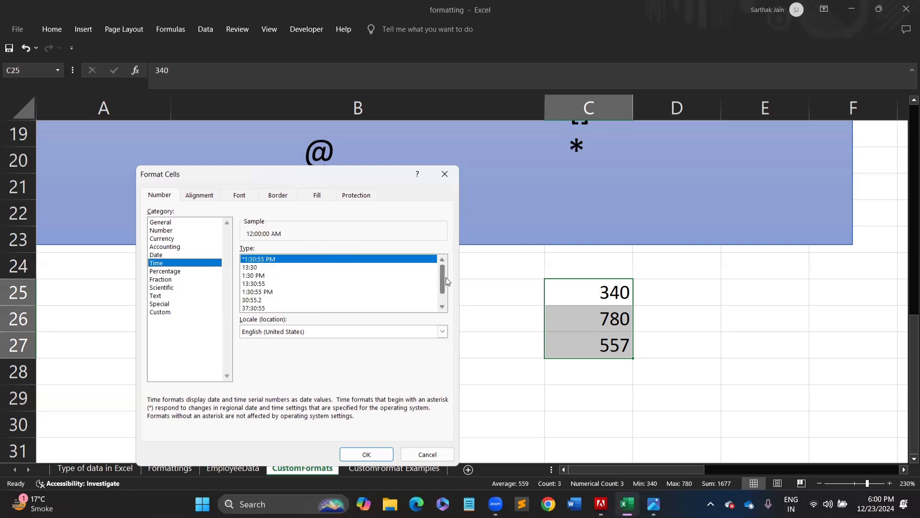
drag(442, 274, 439, 248)
click(417, 454)
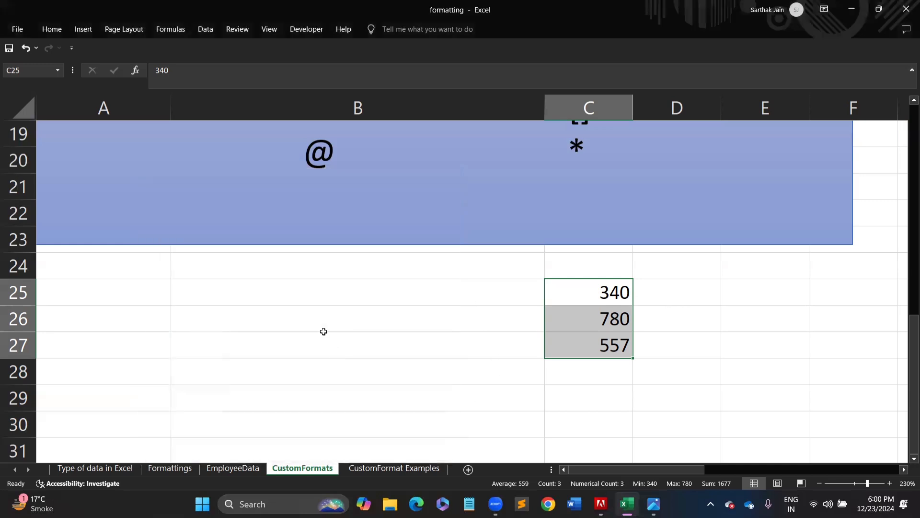
- Enter the =today() formula in B27
click(259, 312)
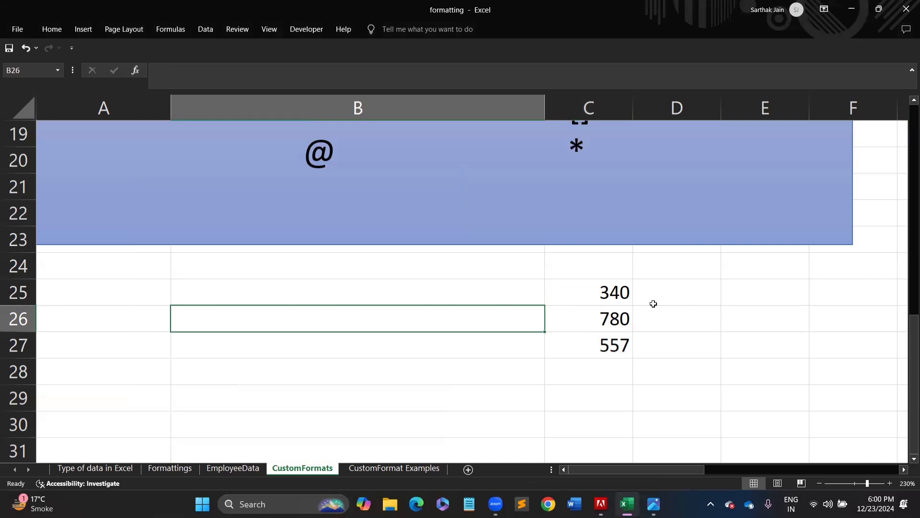
click(271, 342)
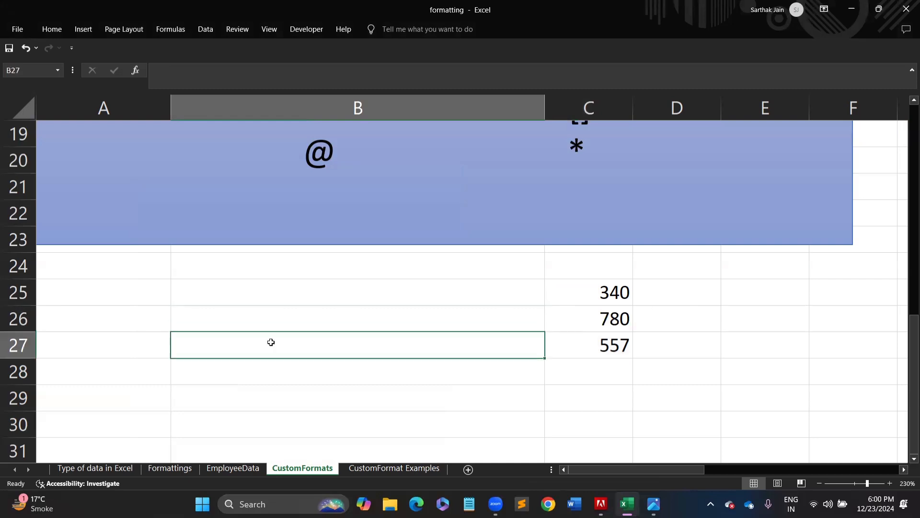
text(=tod)
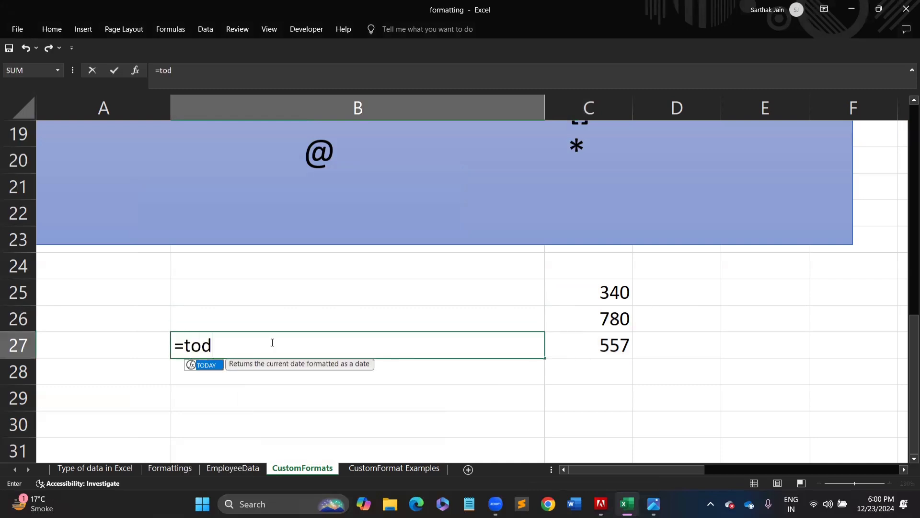
text(ay())
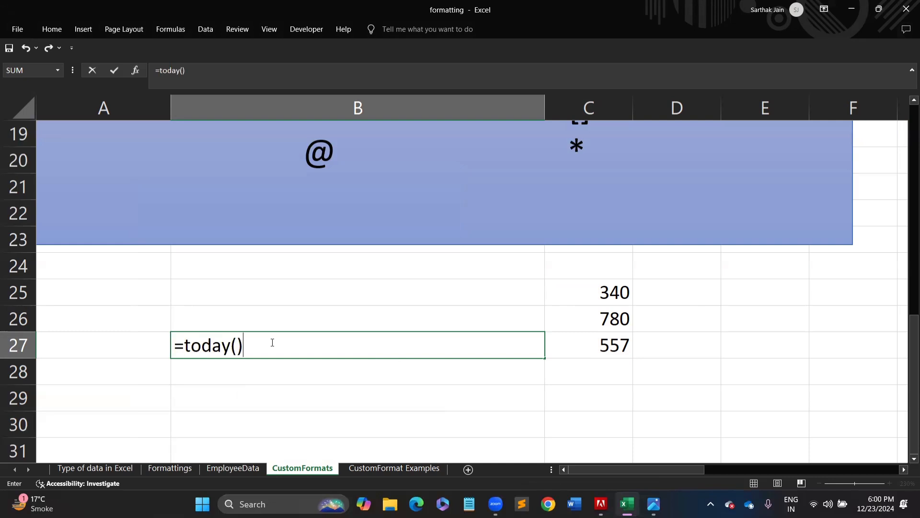
key(Return)
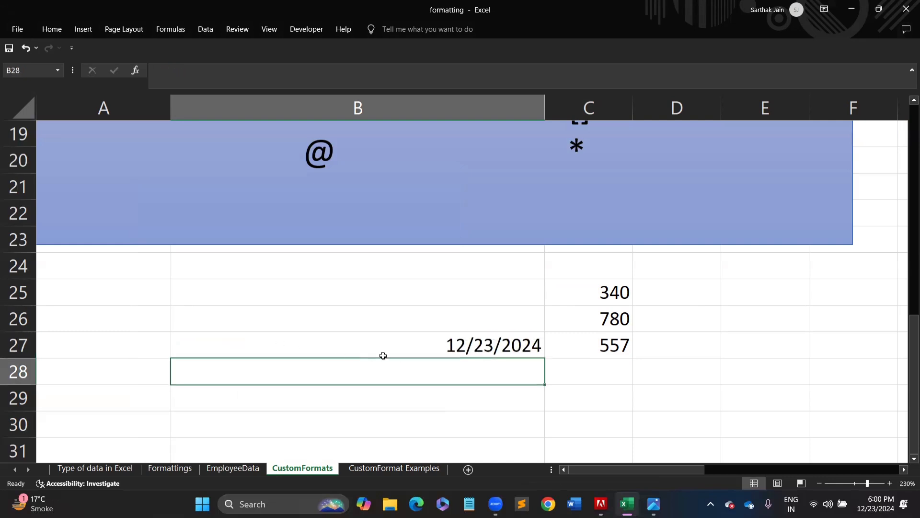
- Enter 5/11/2024 in B28 and 4/2/2001 in B29, then select B27:B29
text(5/1)
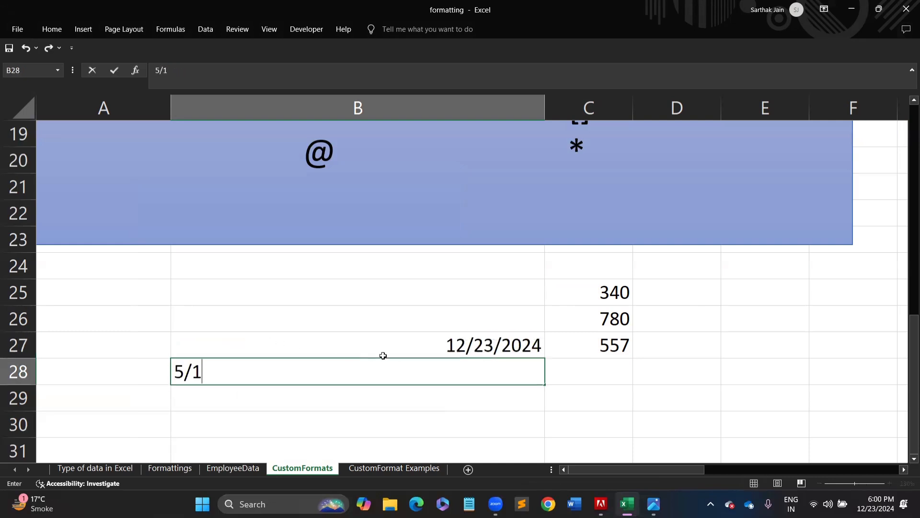
text(1/2024)
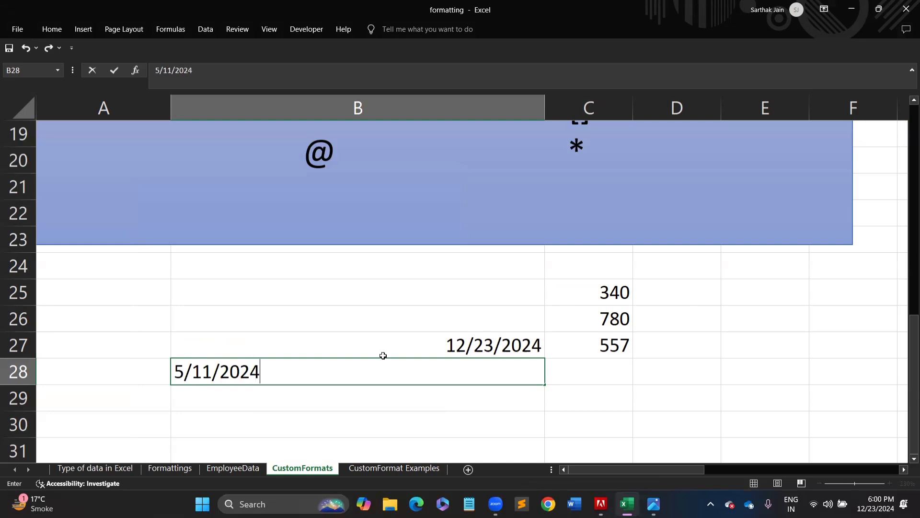
key(Return)
text(4)
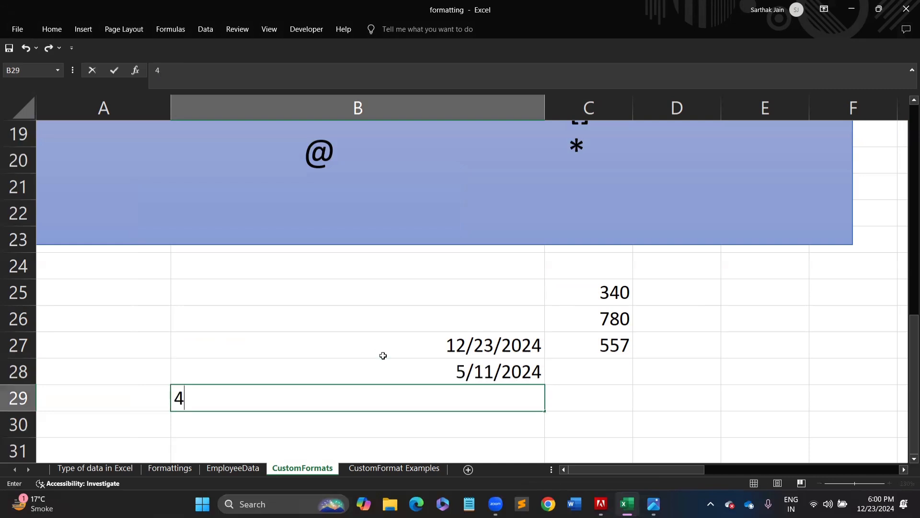
text(/2/200)
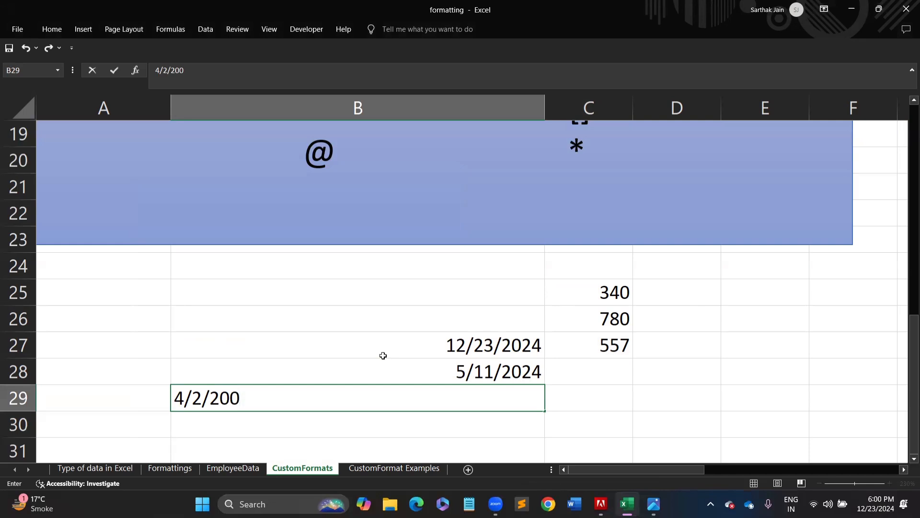
text(1)
key(Return)
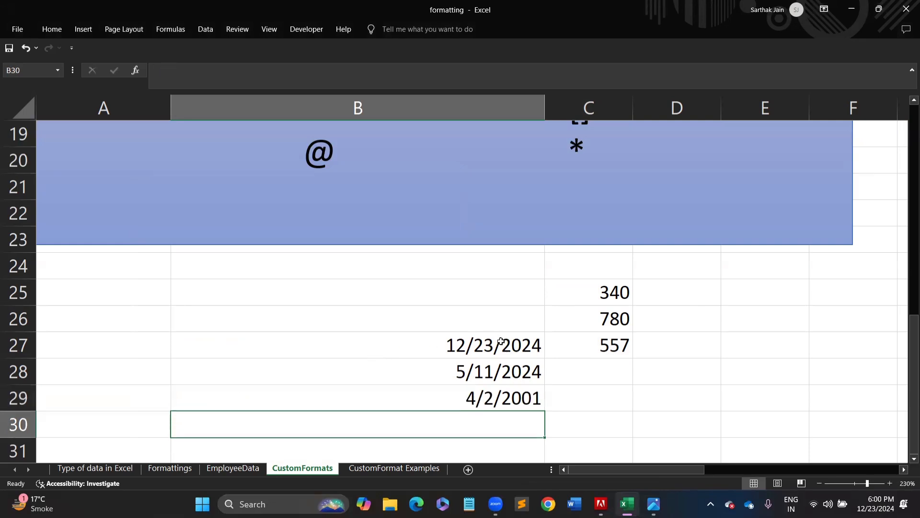
drag(502, 340, 509, 400)
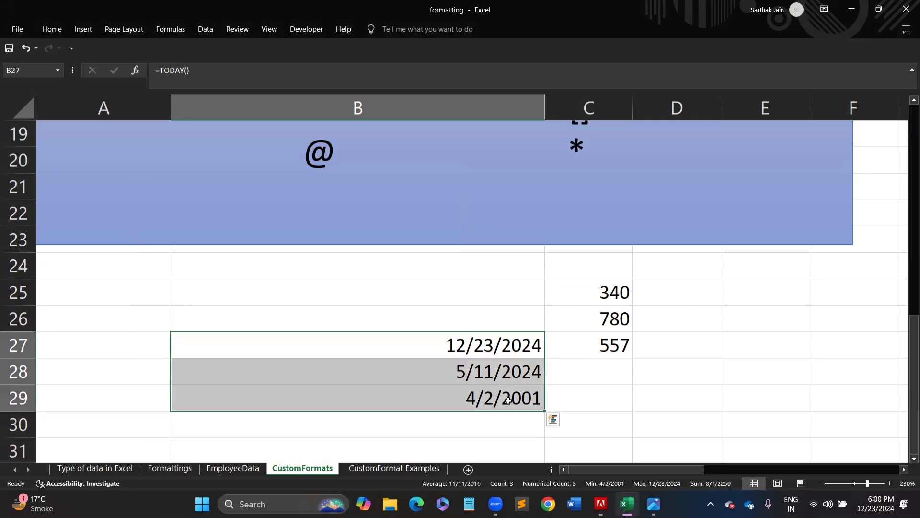
- Open Format Cells for B27:B29 and preview the *Wednesday, March 14, 2012 date style
click(45, 31)
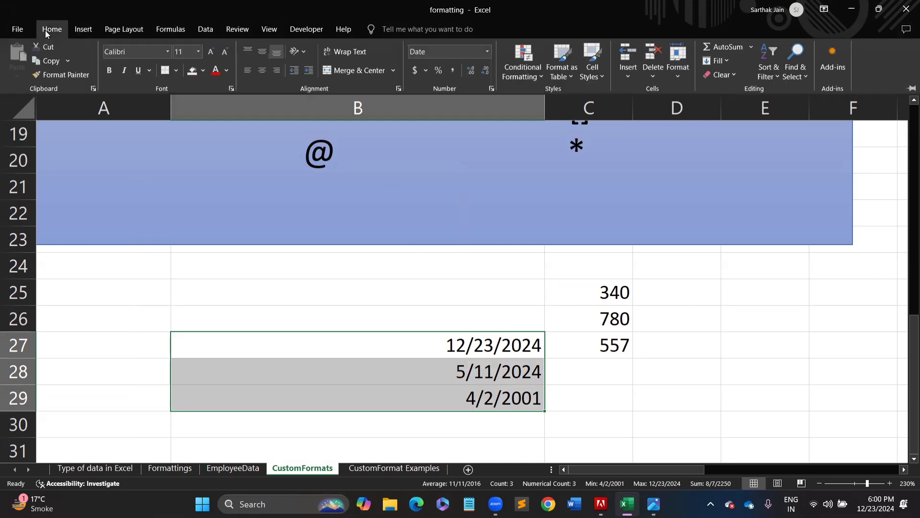
click(491, 90)
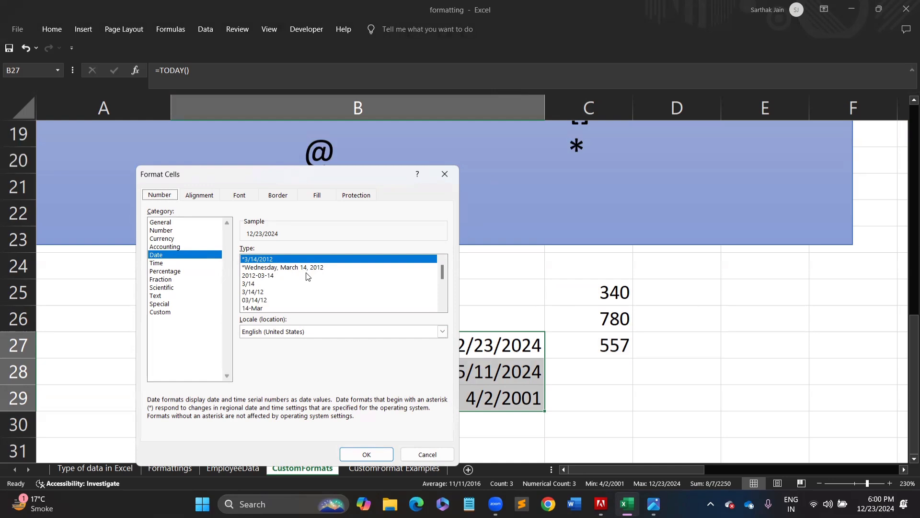
click(280, 267)
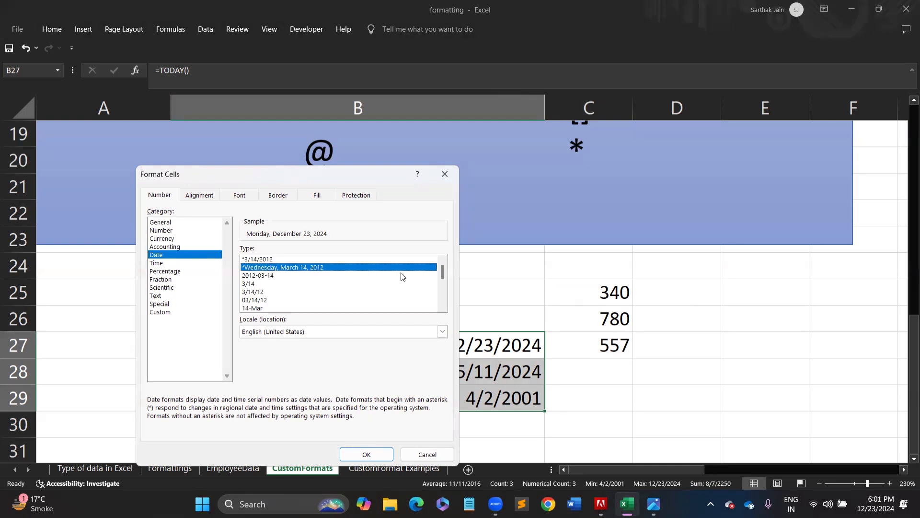
mouse_move(443, 272)
mouse_down()
mouse_move(445, 300)
mouse_move(442, 255)
mouse_up()
- Replace the Custom format code with mm, then close the dialog without applying it
click(165, 312)
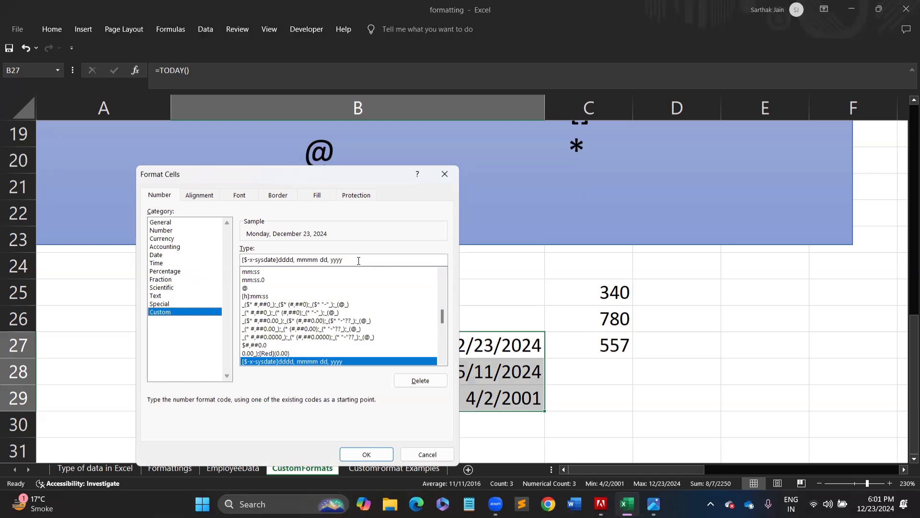
drag(354, 260, 133, 265)
key(BackSpace)
key(BackSpace)
key(BackSpace)
key(BackSpace)
key(BackSpace)
key(BackSpace)
key(BackSpace)
key(BackSpace)
key(BackSpace)
key(BackSpace)
key(BackSpace)
key(BackSpace)
key(BackSpace)
key(BackSpace)
key(BackSpace)
key(BackSpace)
key(BackSpace)
key(BackSpace)
key(BackSpace)
key(BackSpace)
key(BackSpace)
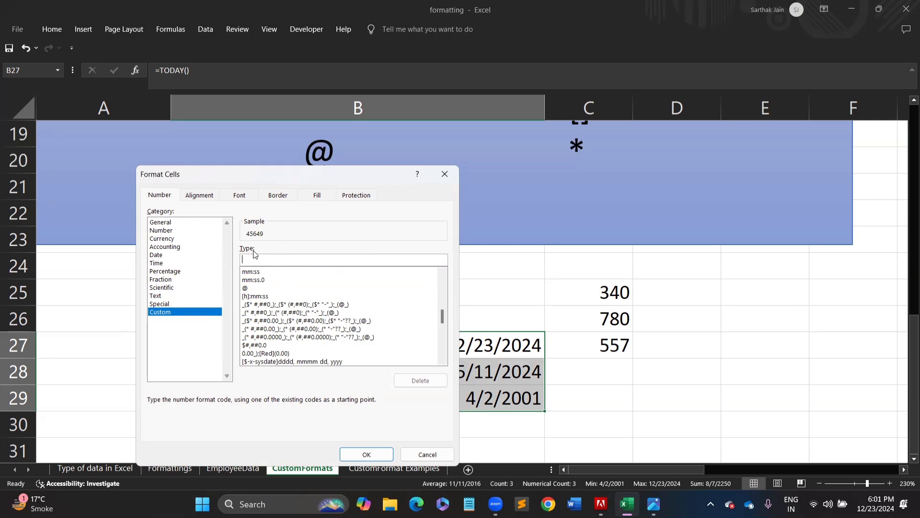
text(m)
text(m)
click(439, 178)
- Select B29 and open its Custom format code m/d/yyyy for editing
click(492, 399)
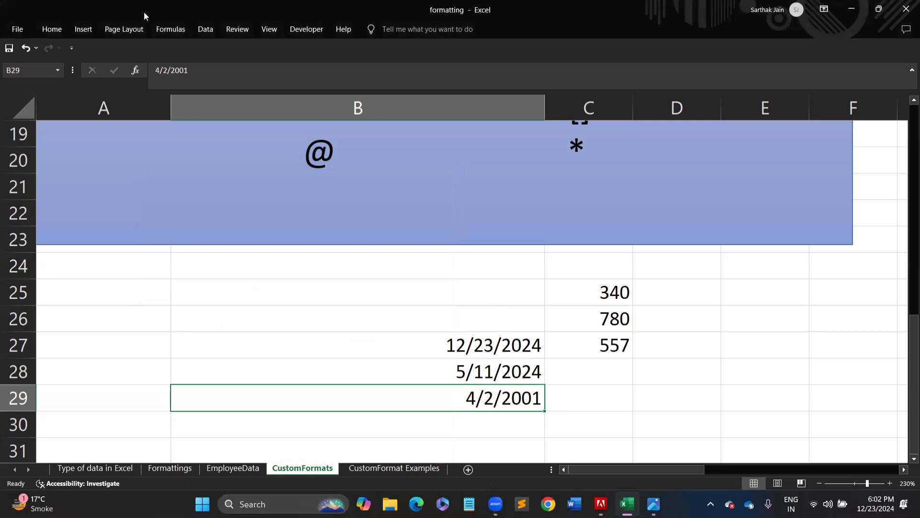
click(86, 29)
click(54, 29)
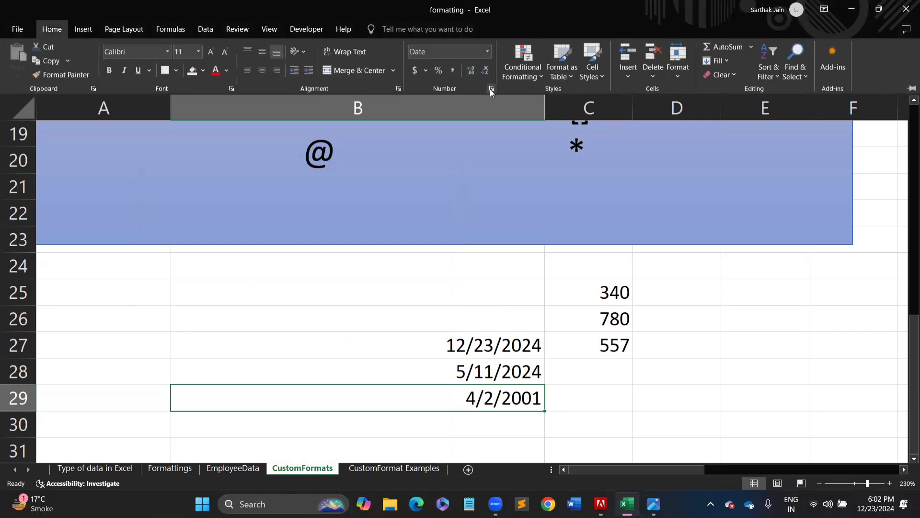
click(490, 89)
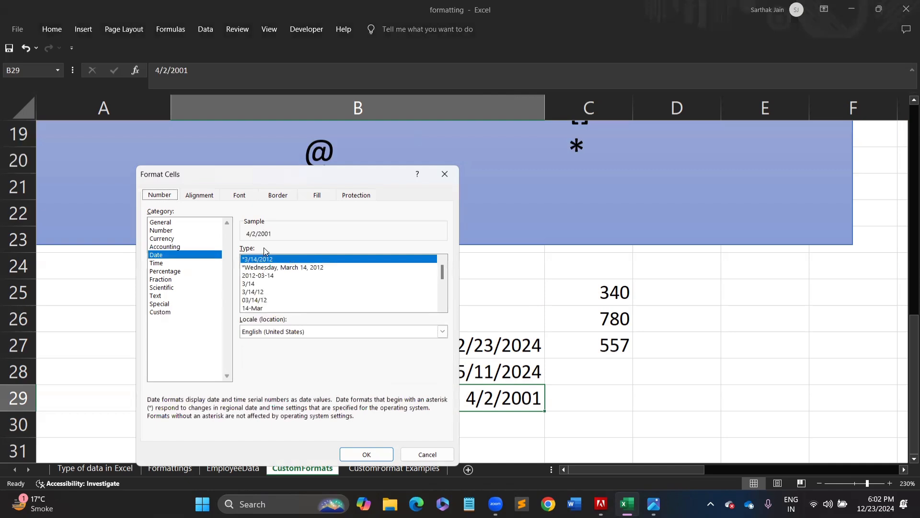
click(171, 313)
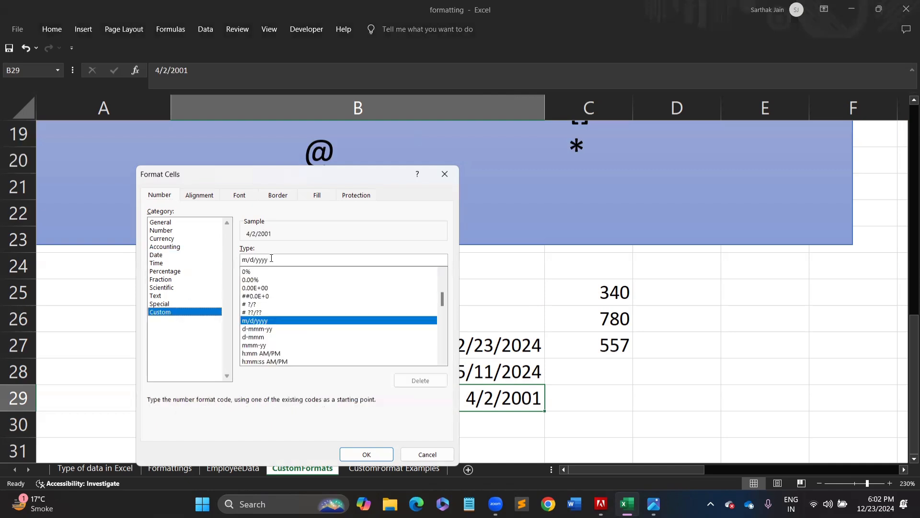
drag(274, 260, 176, 267)
- Change B29's format code to mmmm, yyyy so it reads April, 2001, then select B27
text(m)
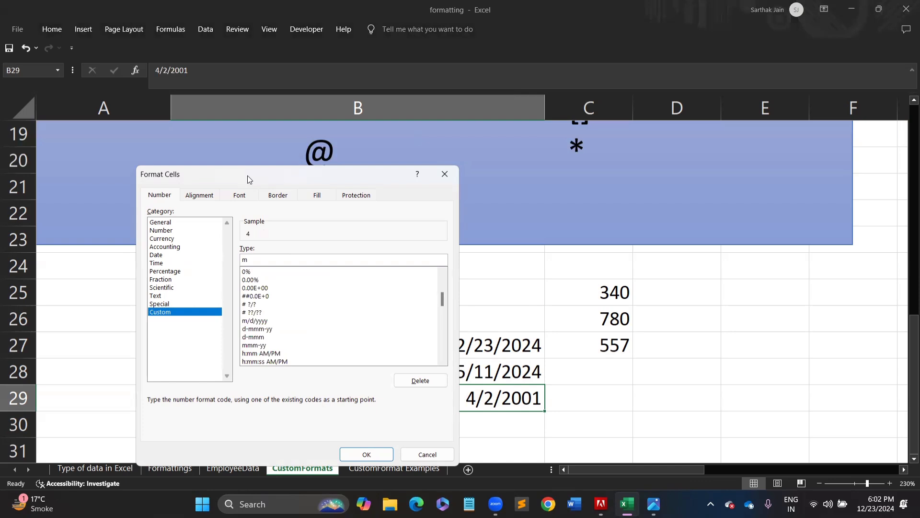
drag(247, 176, 192, 140)
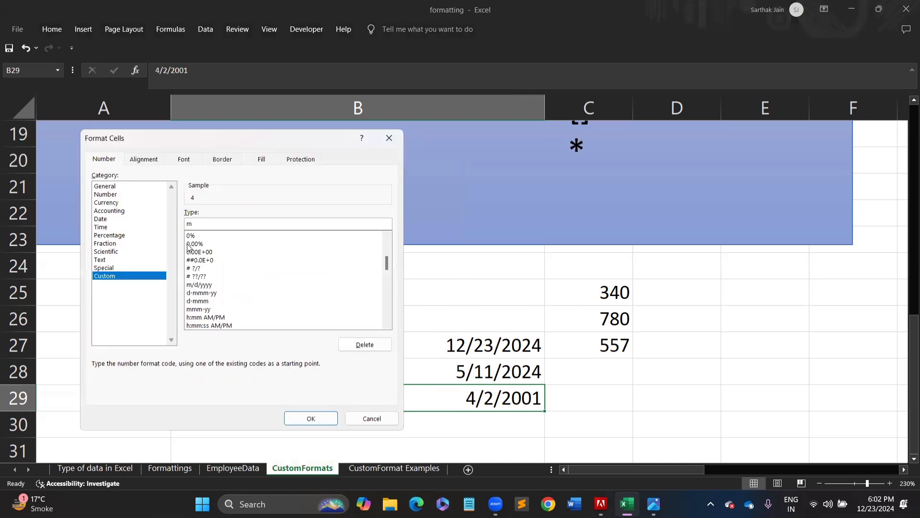
text(m)
text(m)
text(m)
text(y)
text(yyy)
key(Return)
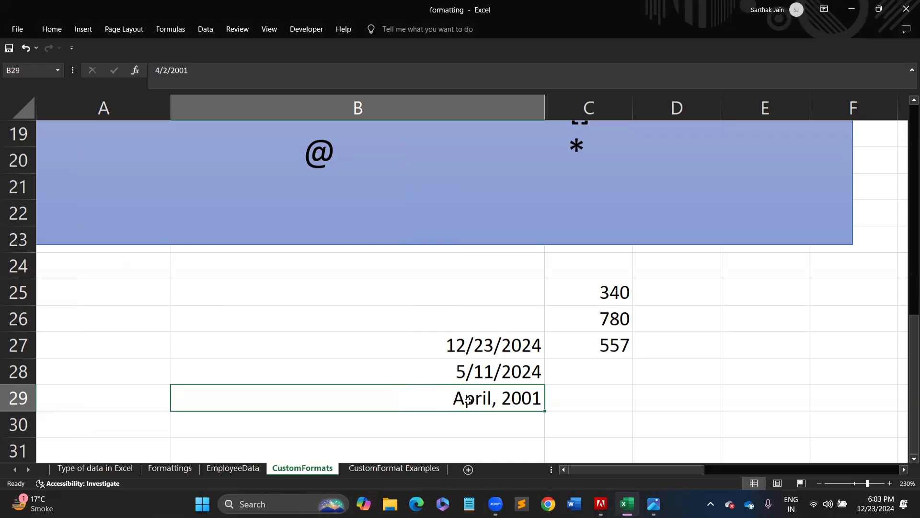
click(464, 347)
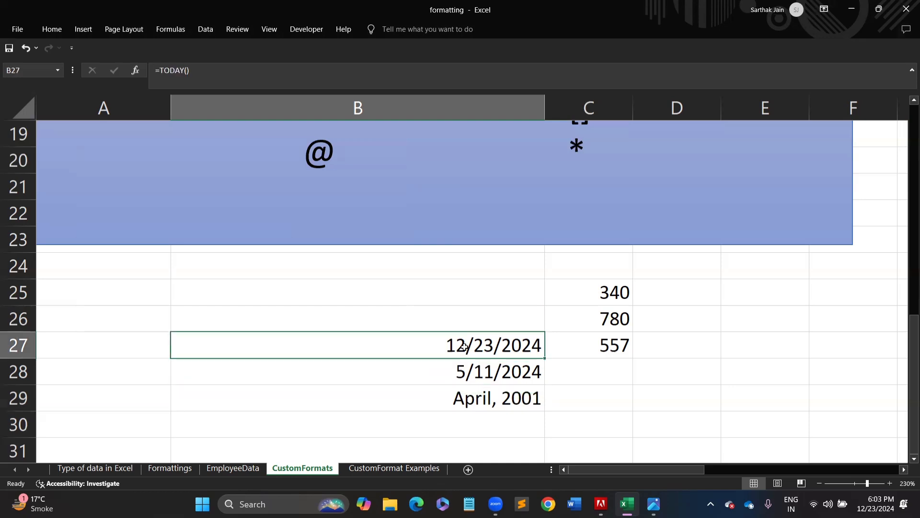
click(54, 30)
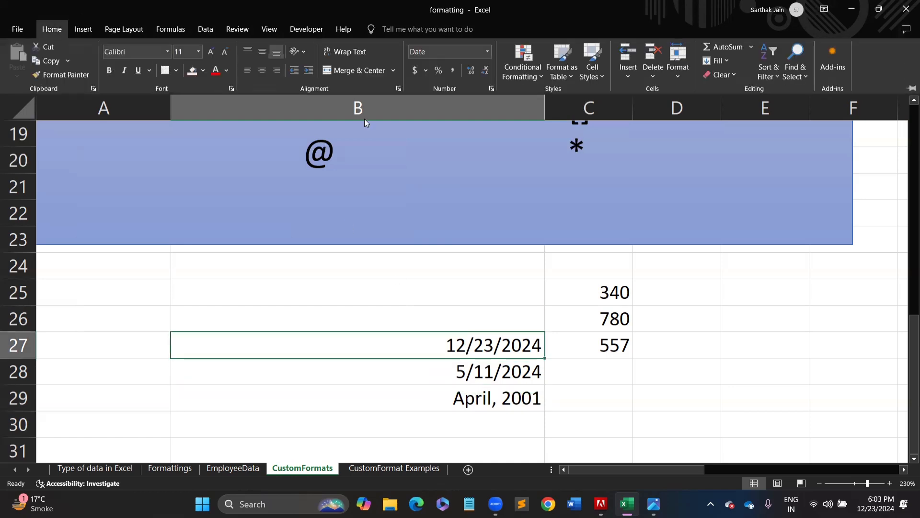
- Give B27 the custom code mmmm,dd yyyy dddd so it reads December,23 2024 Monday
click(492, 88)
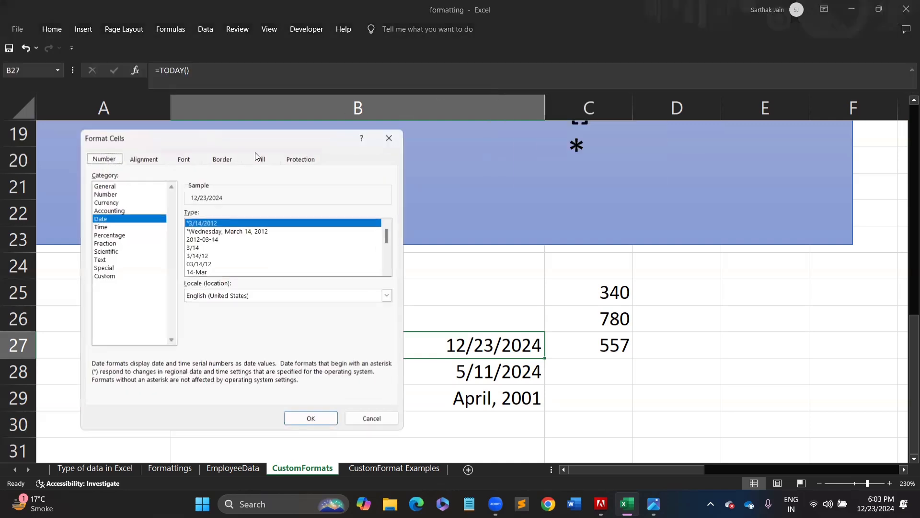
click(114, 277)
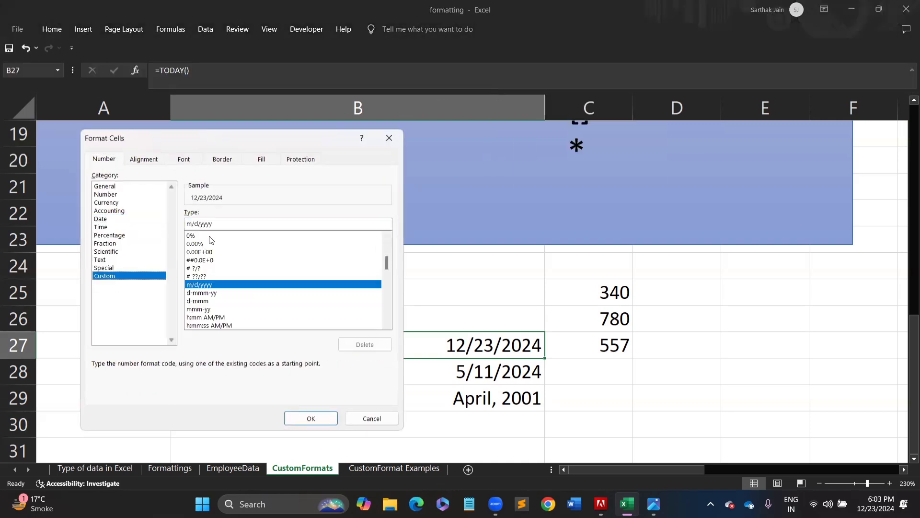
drag(215, 223, 185, 224)
text(mmmm)
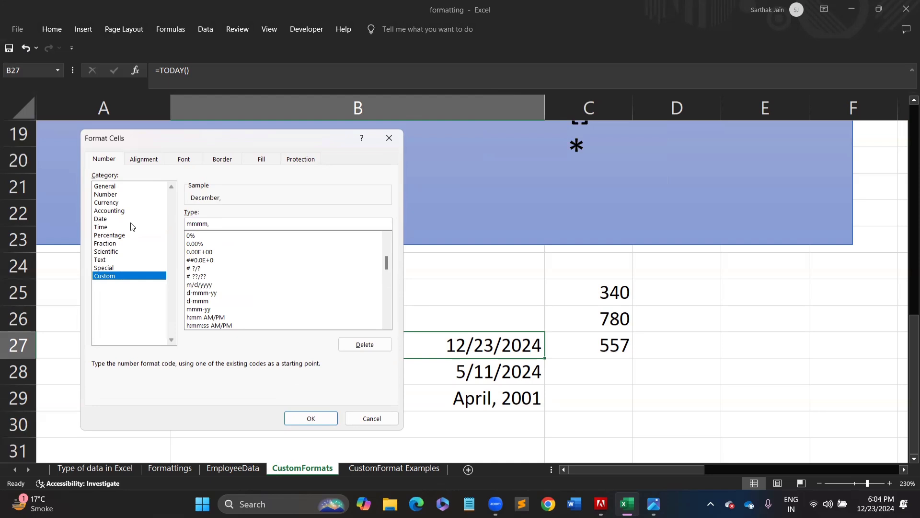
text(,dd yyyy)
text(ddd)
text(d)
key(Return)
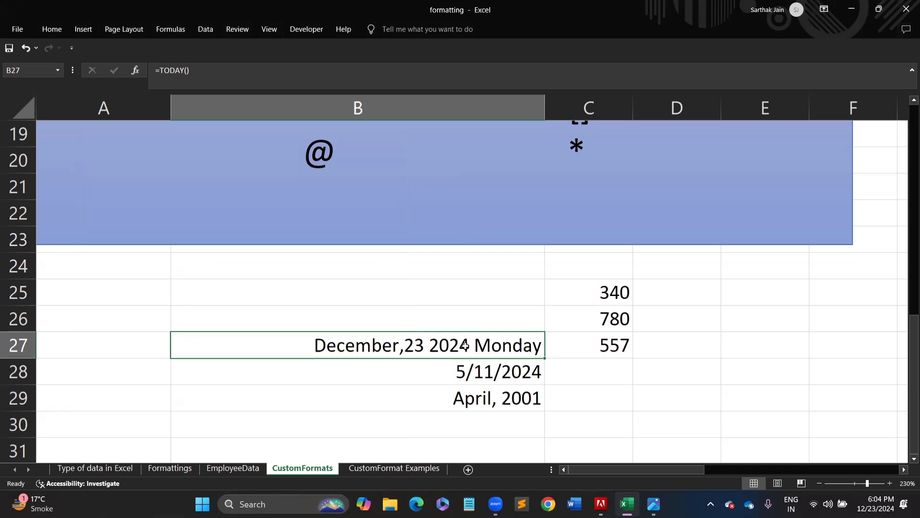
click(462, 373)
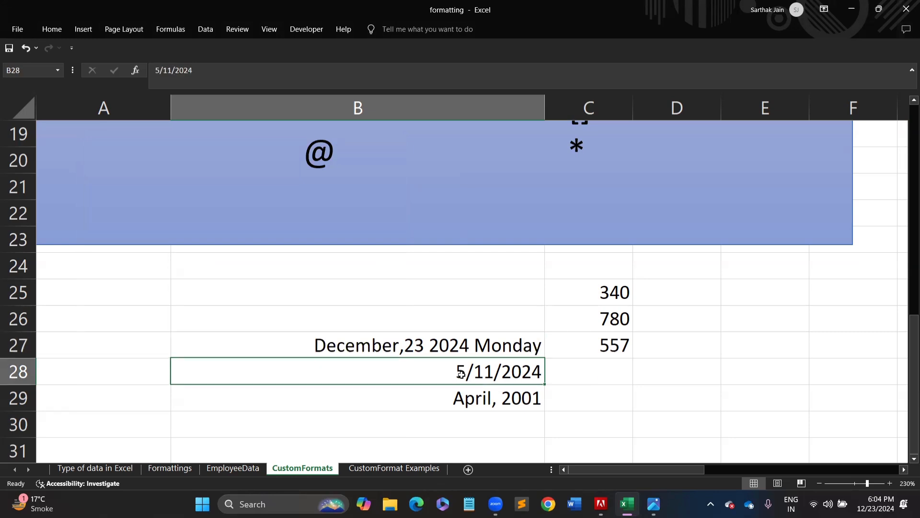
click(83, 30)
click(54, 30)
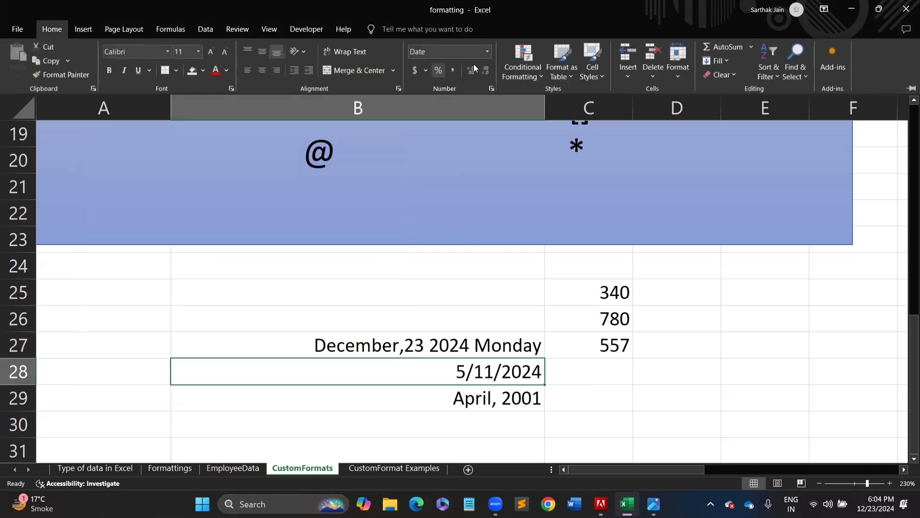
click(492, 89)
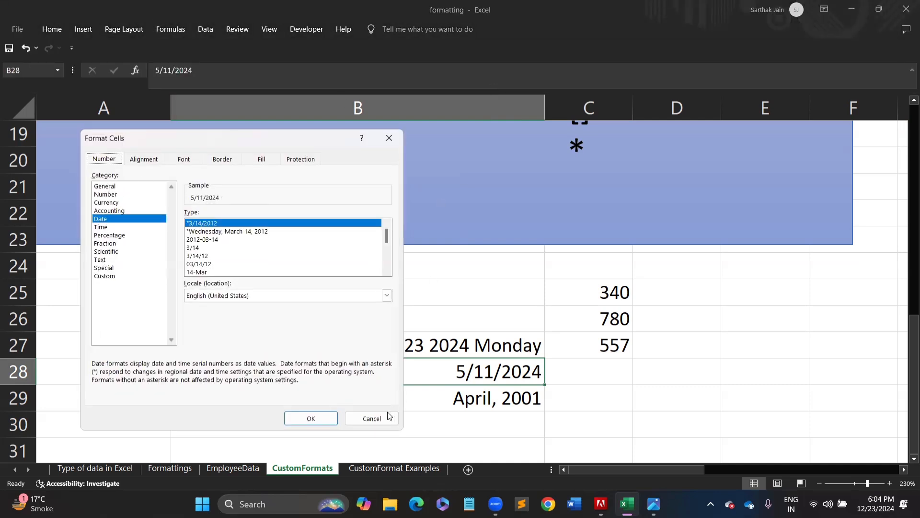
click(370, 418)
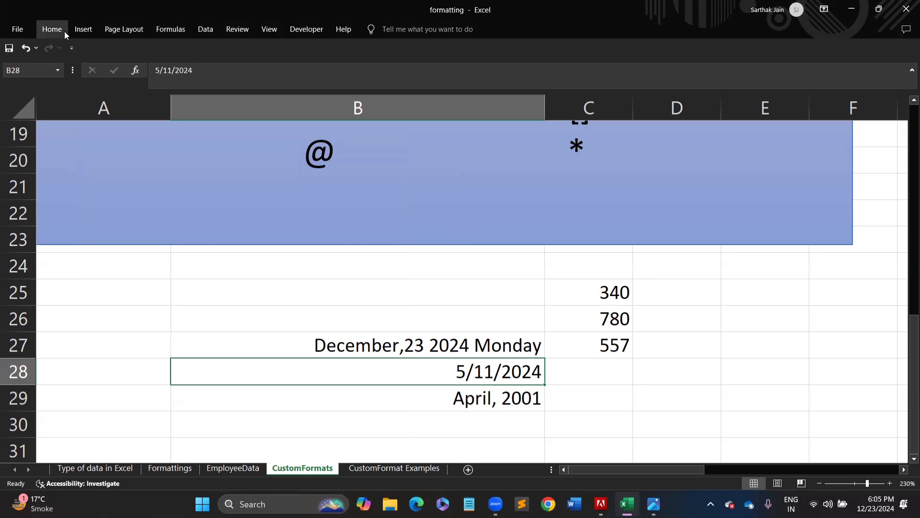
click(65, 31)
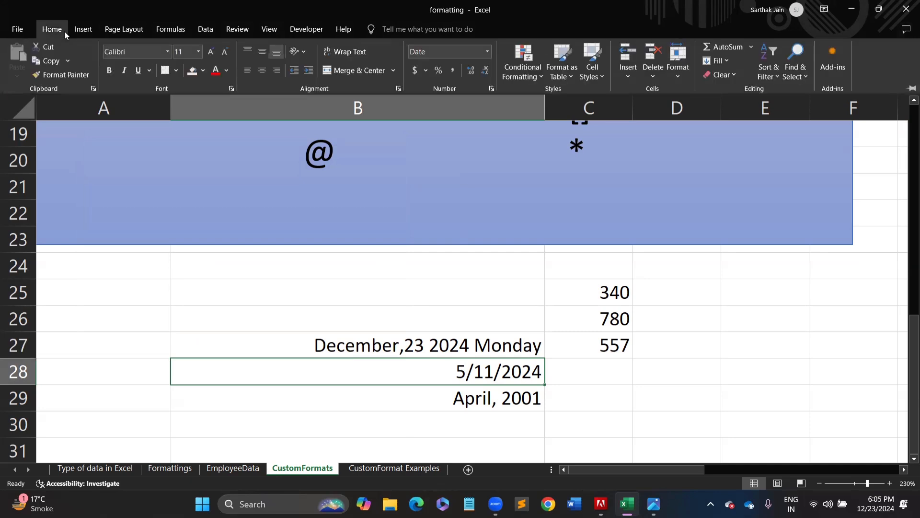
click(315, 287)
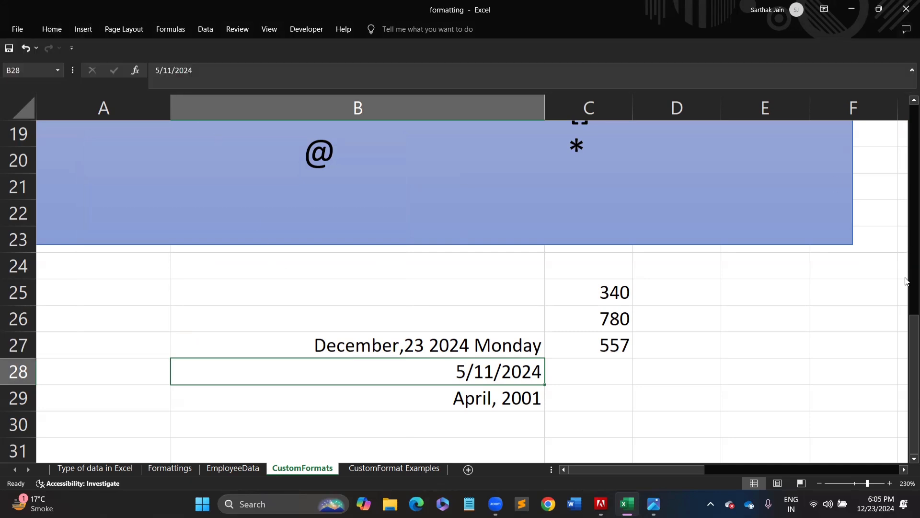
drag(907, 328, 890, 130)
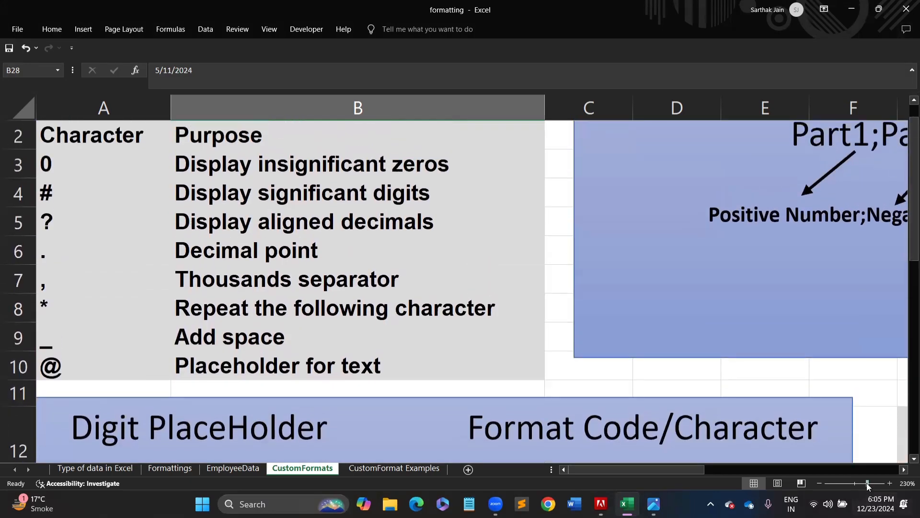
click(846, 485)
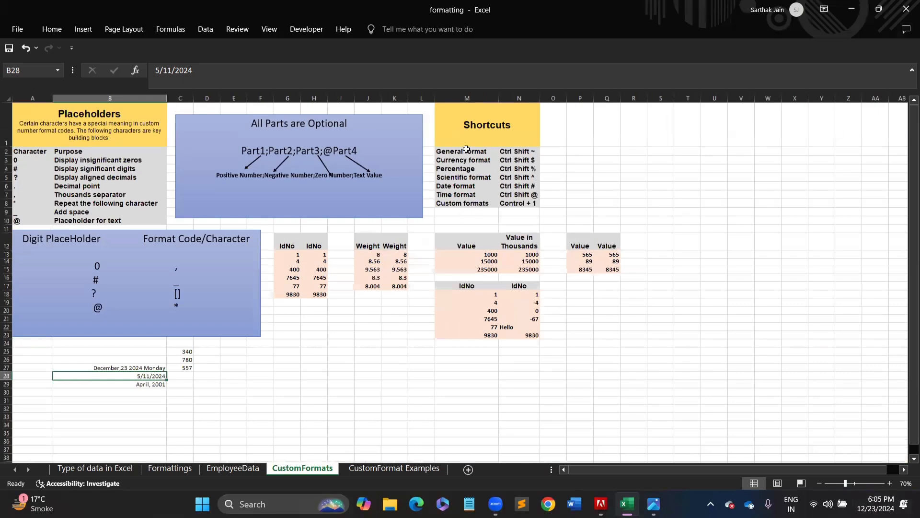
drag(467, 151, 521, 200)
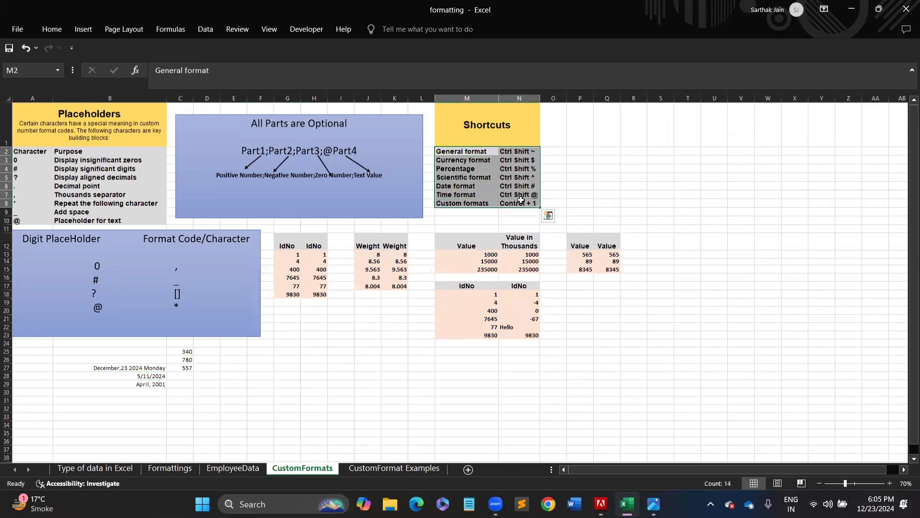
click(516, 152)
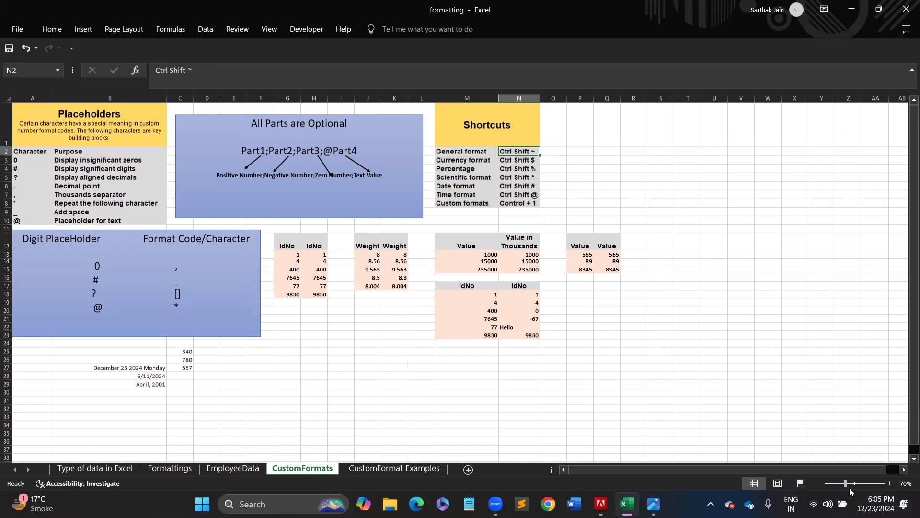
drag(847, 485, 850, 484)
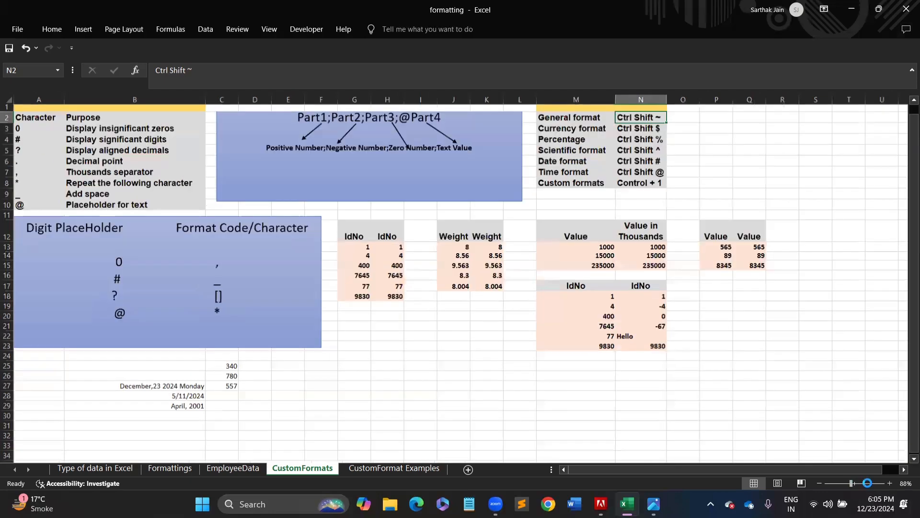
click(865, 482)
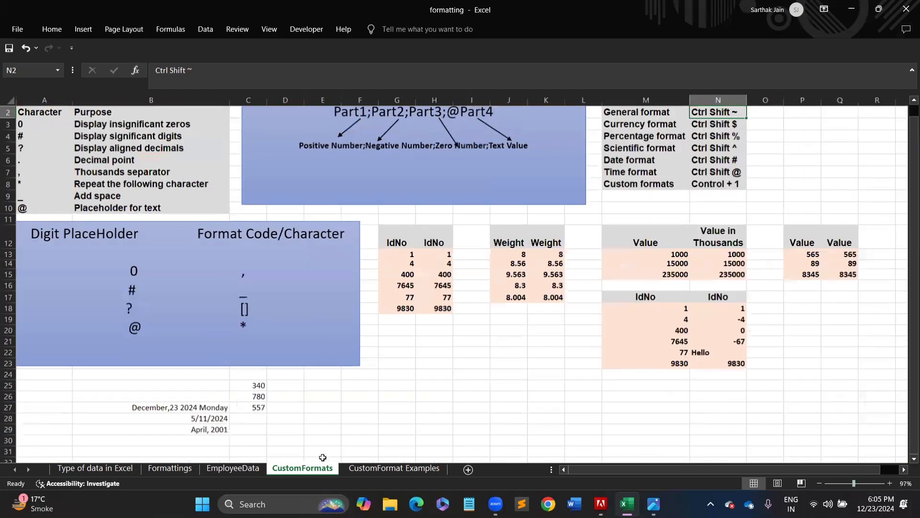
click(190, 423)
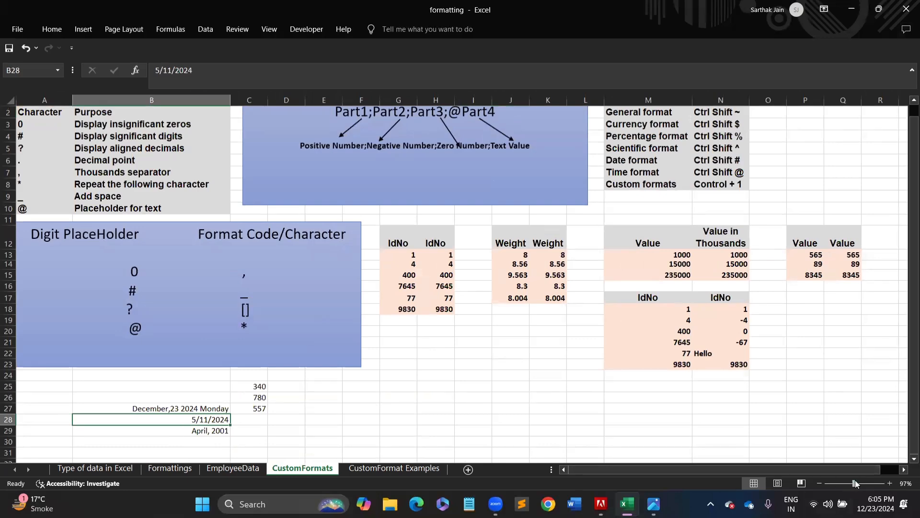
drag(856, 482, 857, 485)
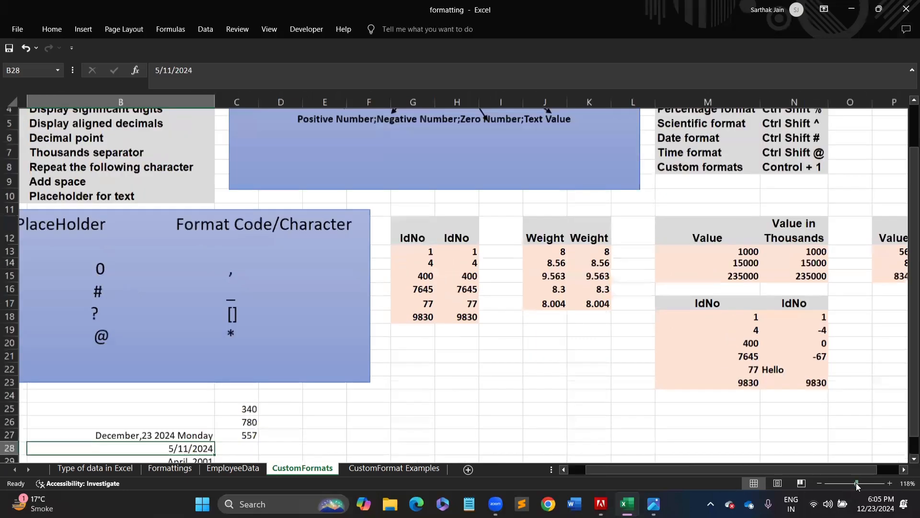
drag(909, 344, 906, 415)
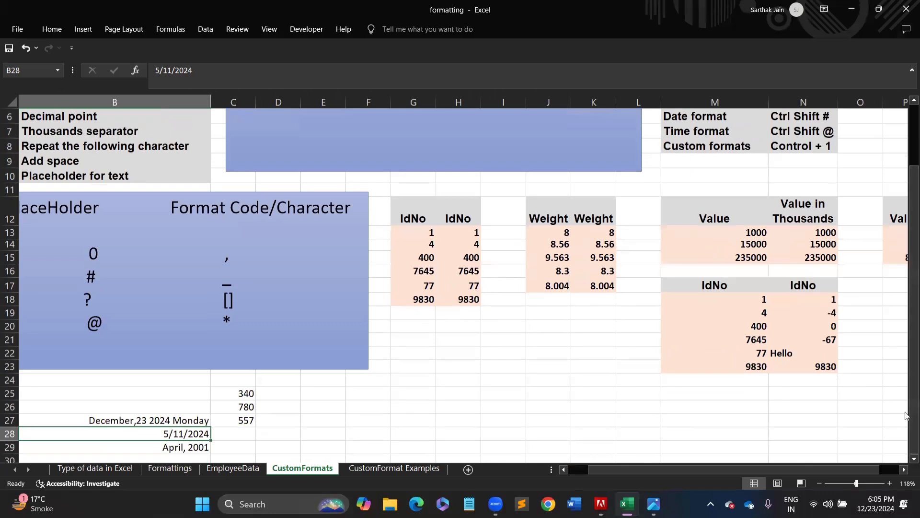
- Apply a custom day, month-year code to B28 so it reads 11, May-2024, then select B27:B29
key(ctrl+1)
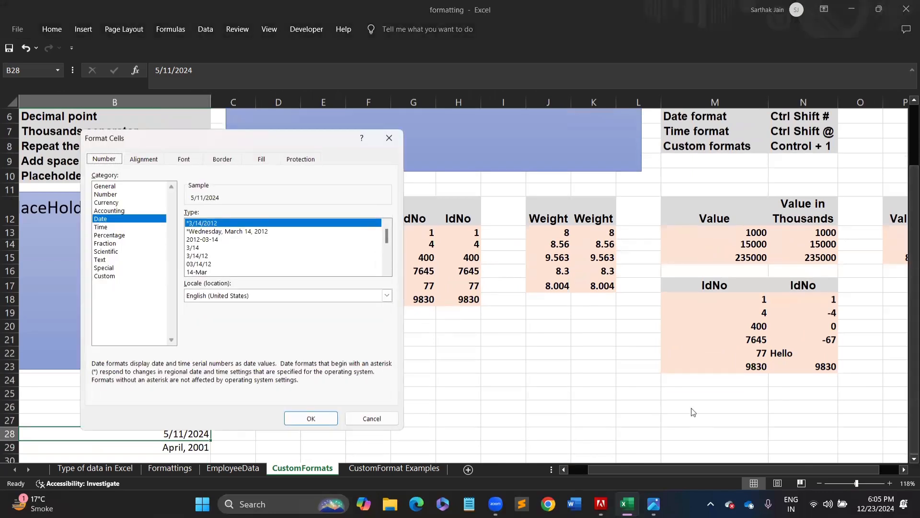
click(119, 277)
drag(218, 224, 154, 227)
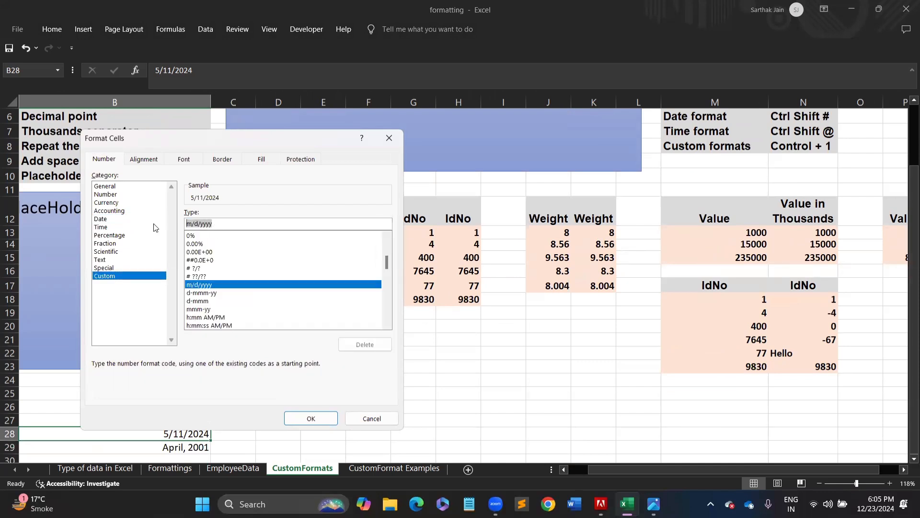
text(dd, mm)
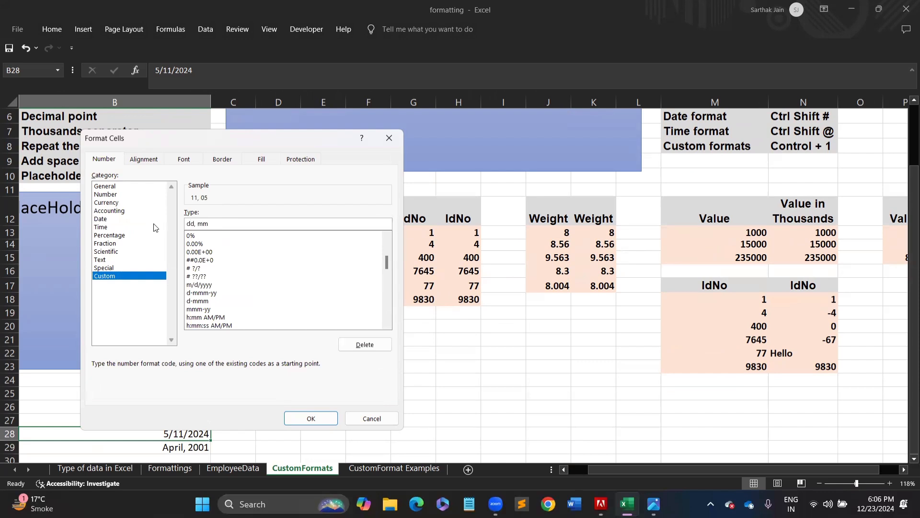
text(m)
text(yyyy)
key(Return)
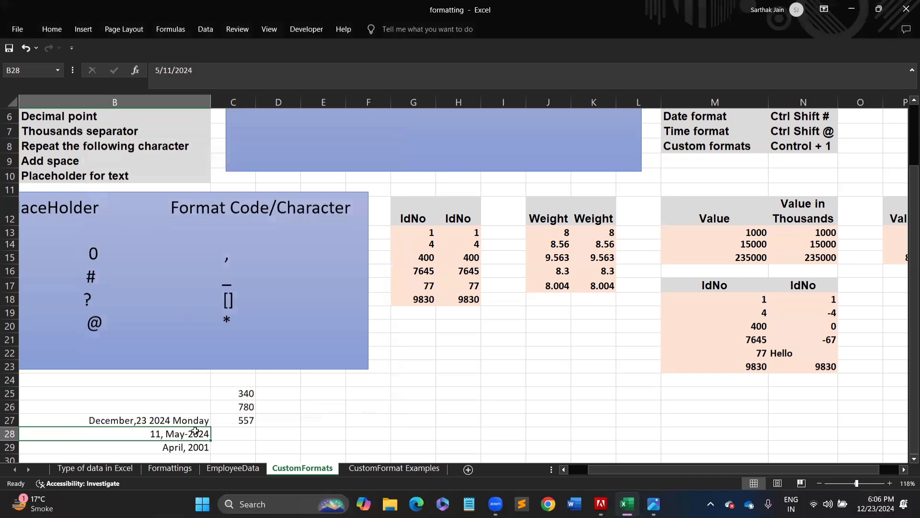
drag(174, 418, 179, 449)
click(179, 448)
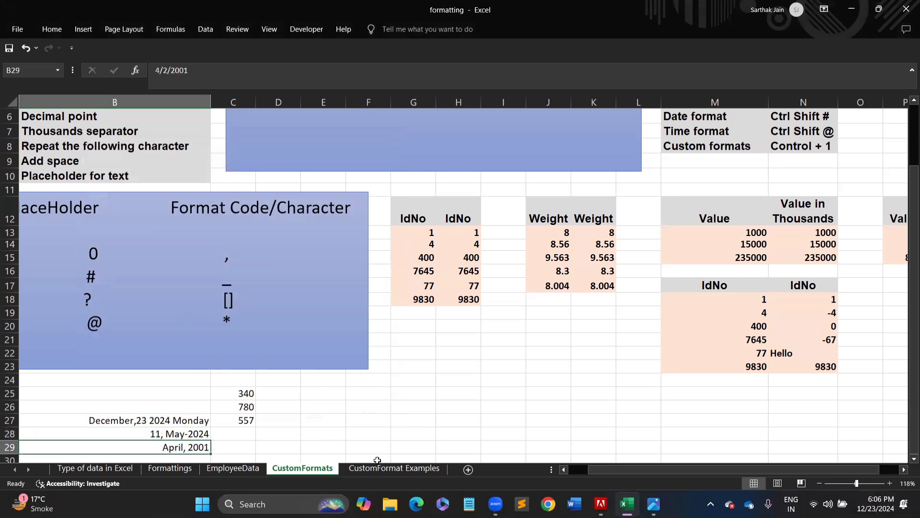
click(383, 468)
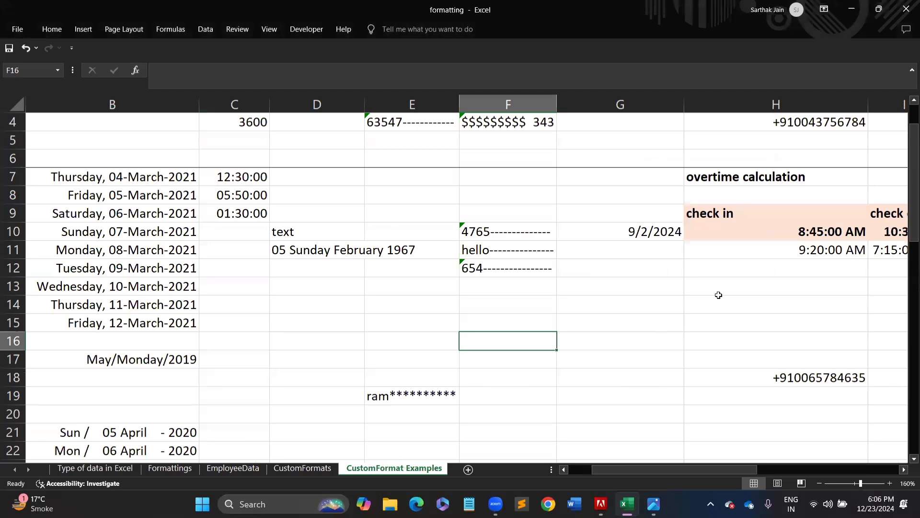
drag(907, 232, 899, 114)
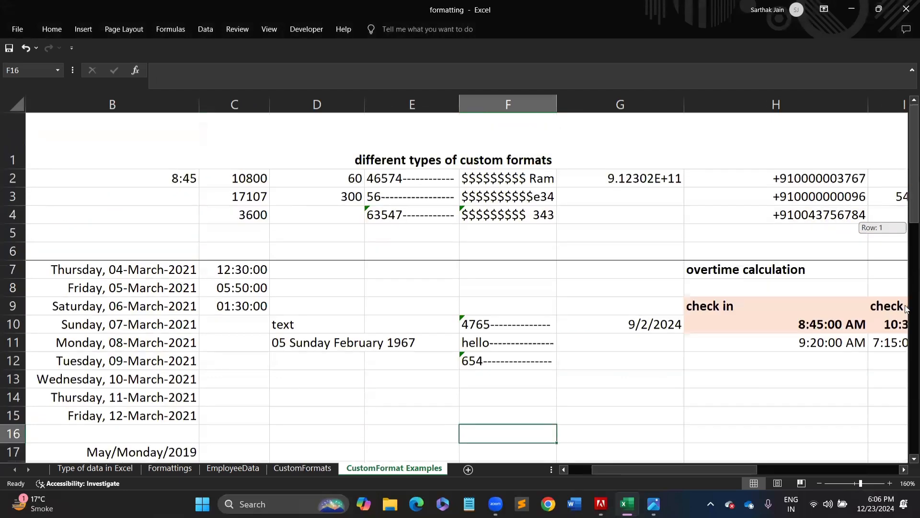
scroll(907, 309, down, 10)
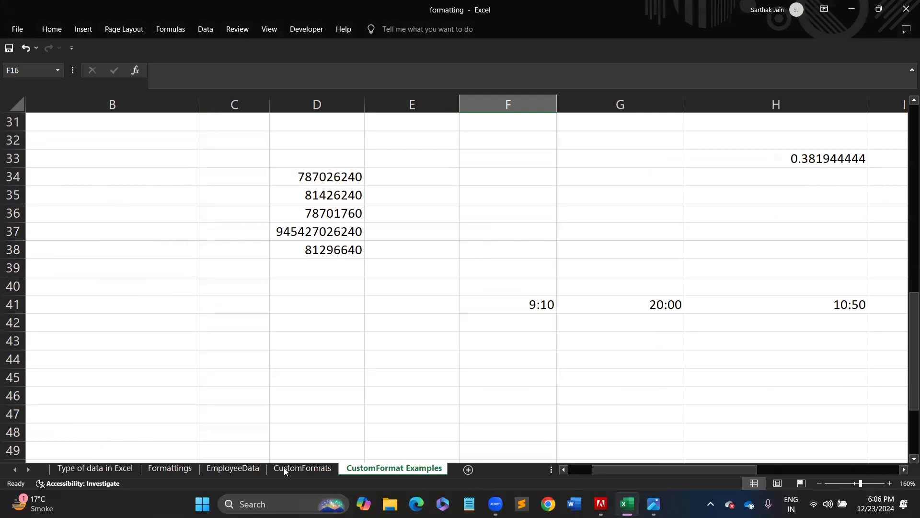
click(297, 470)
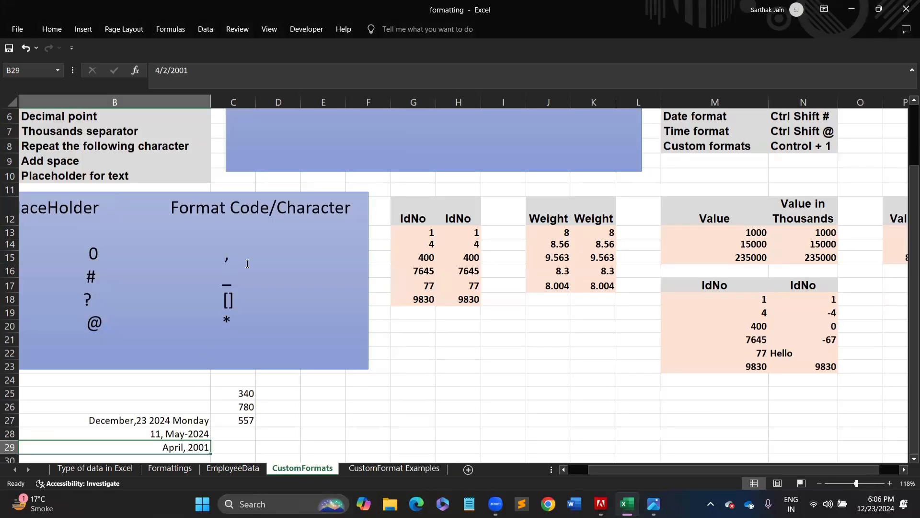
drag(906, 226, 906, 317)
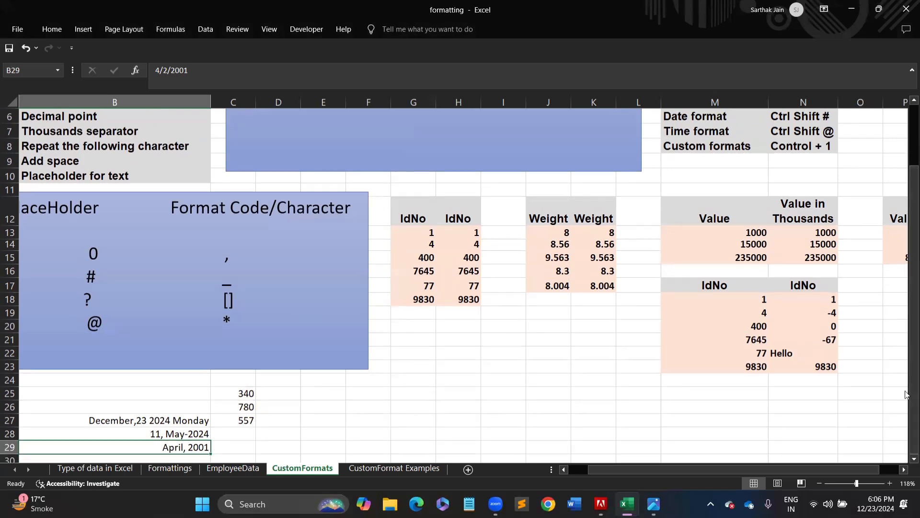
click(180, 418)
drag(179, 418, 182, 446)
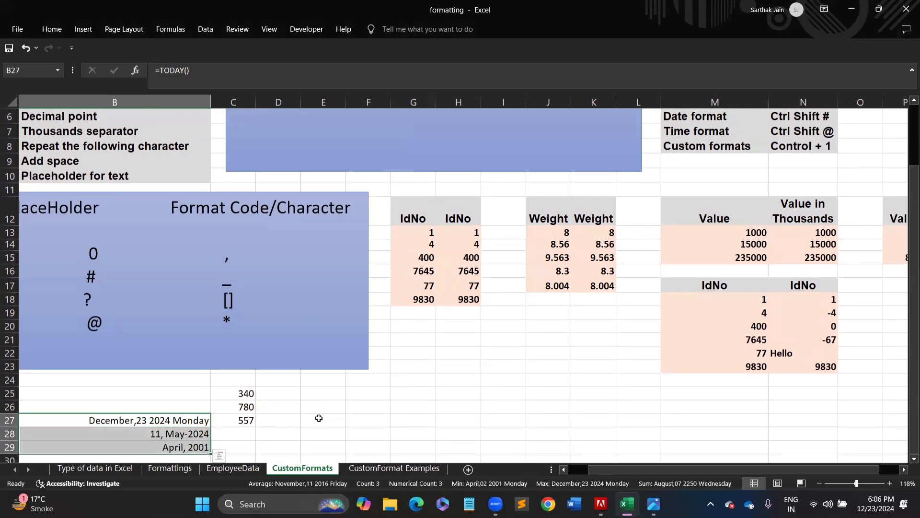
click(318, 414)
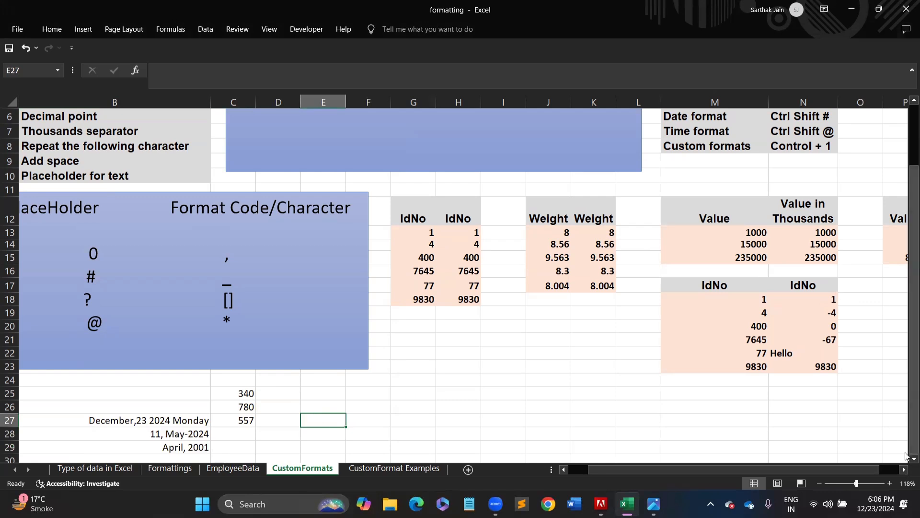
scroll(907, 454, down, 3)
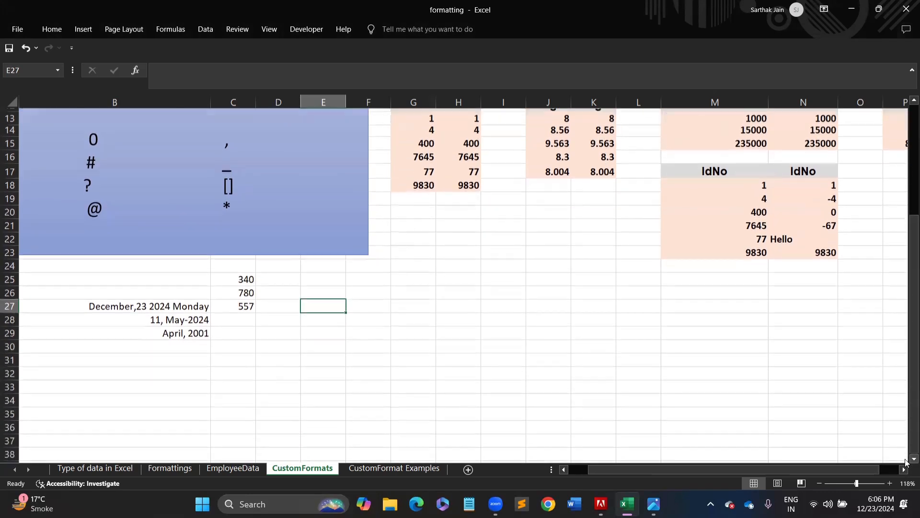
scroll(906, 461, down, 1)
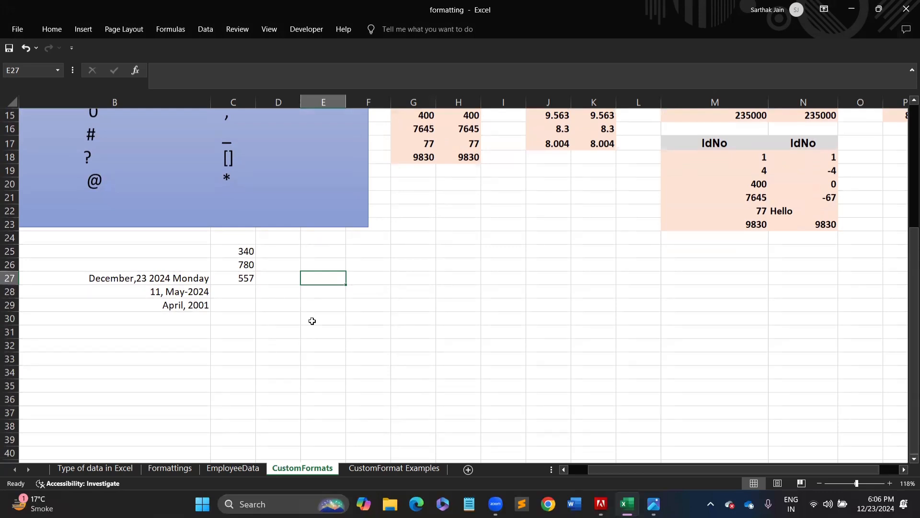
- Enter =now() in E27 and fill the timestamp down to E31
text(4)
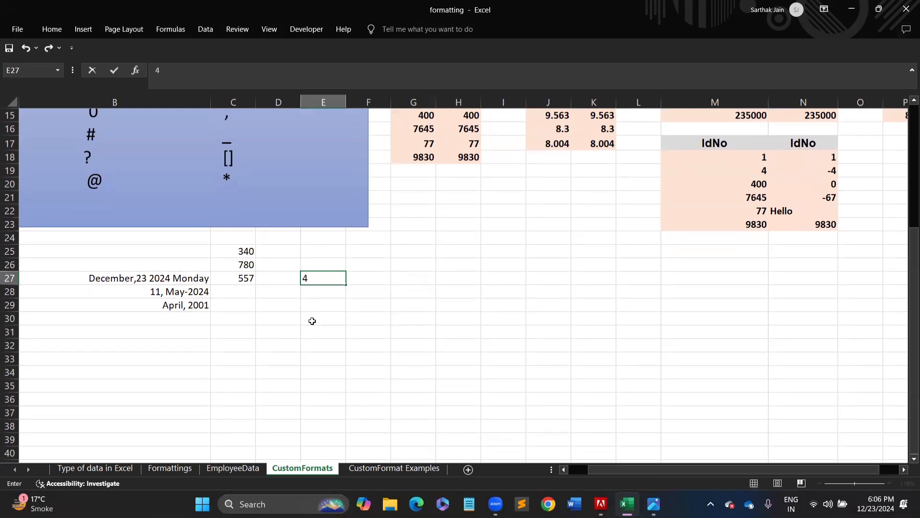
text(56)
key(BackSpace)
key(BackSpace)
key(BackSpace)
text(=to)
key(BackSpace)
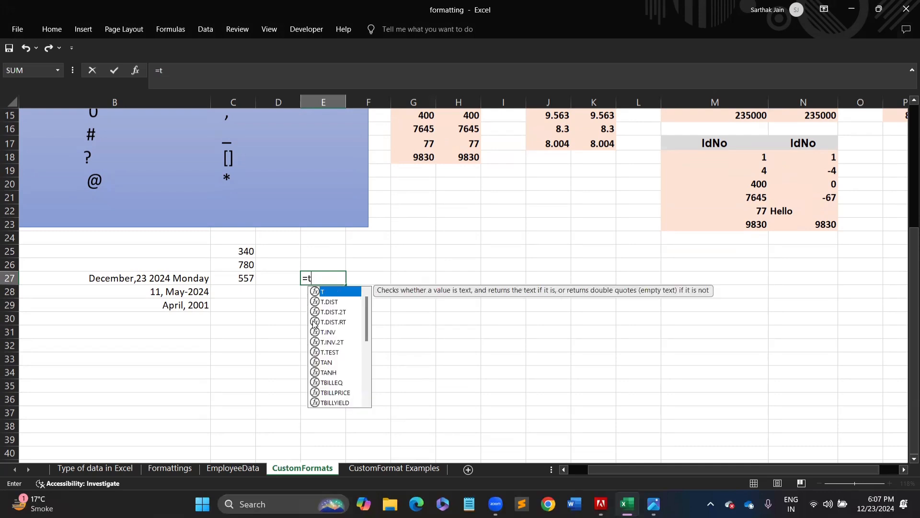
key(BackSpace)
text(now)
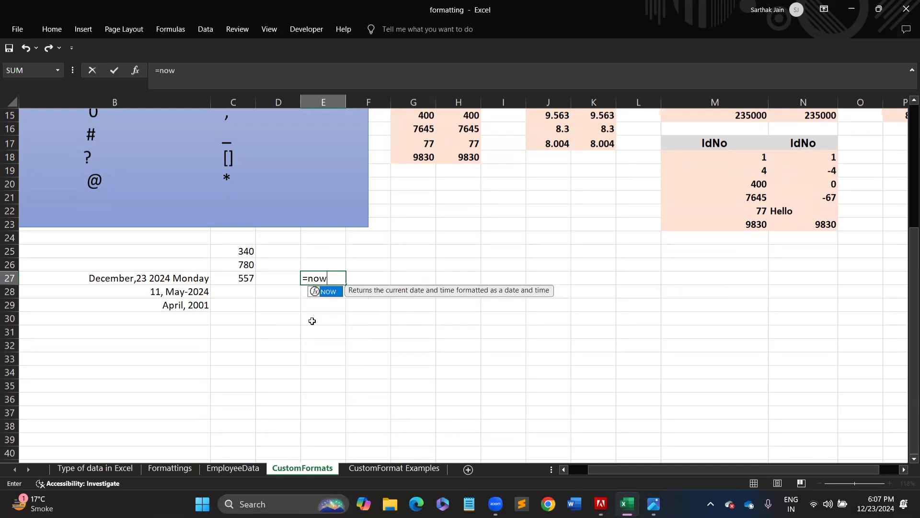
text(())
key(Return)
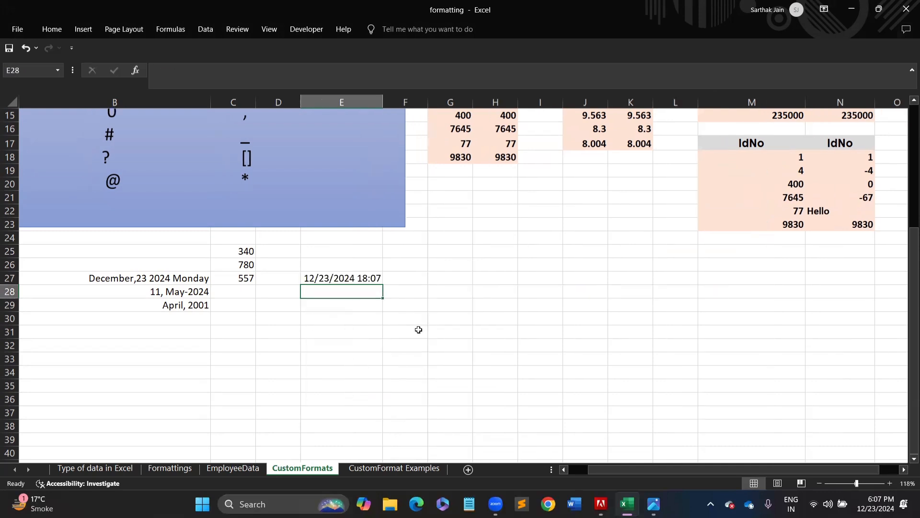
click(362, 278)
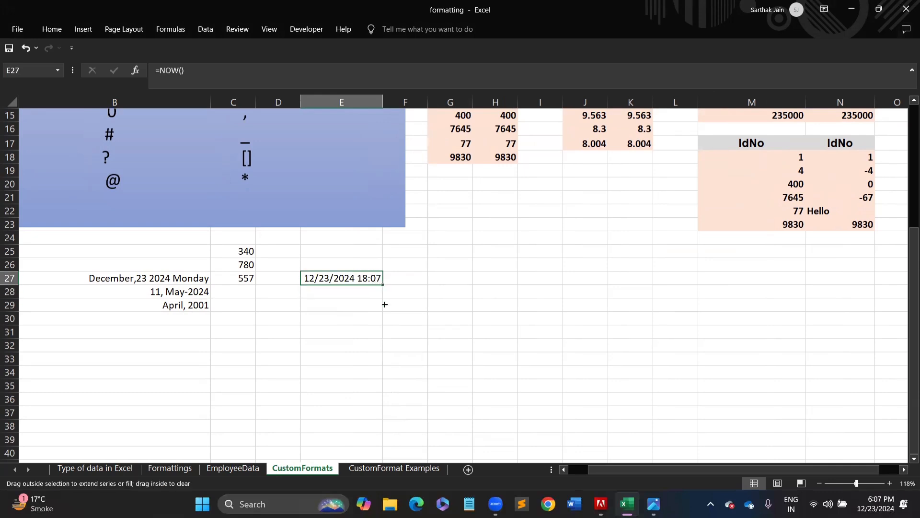
drag(384, 304, 383, 336)
- Overwrite E28:E30 with the times 5:23, 23:44 and 12:55
click(334, 297)
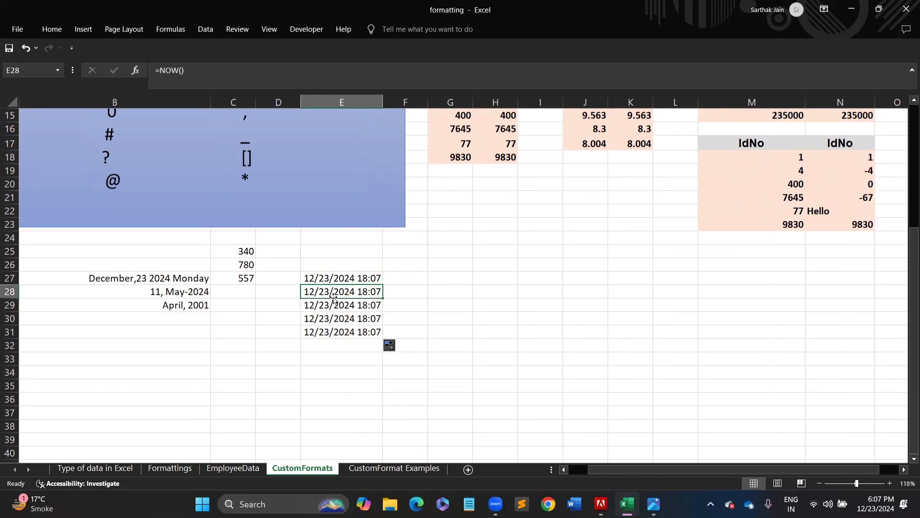
text(5:)
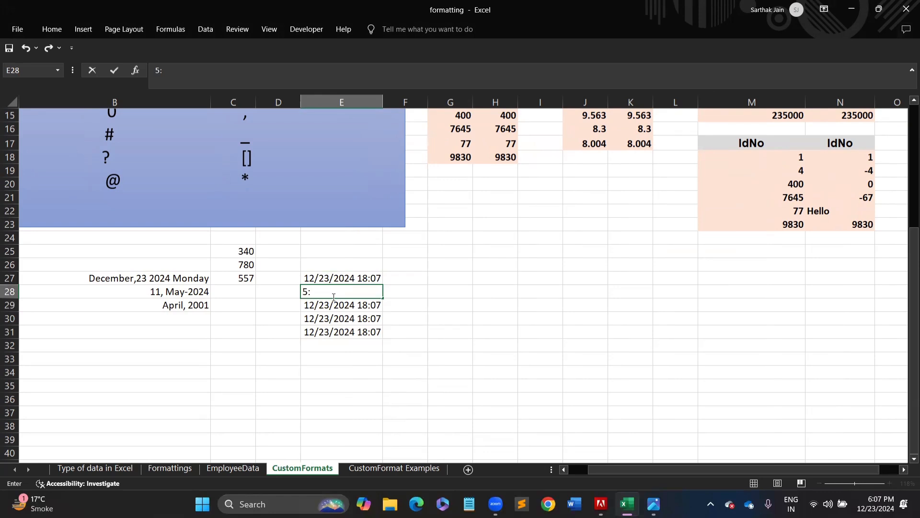
text(23)
key(Return)
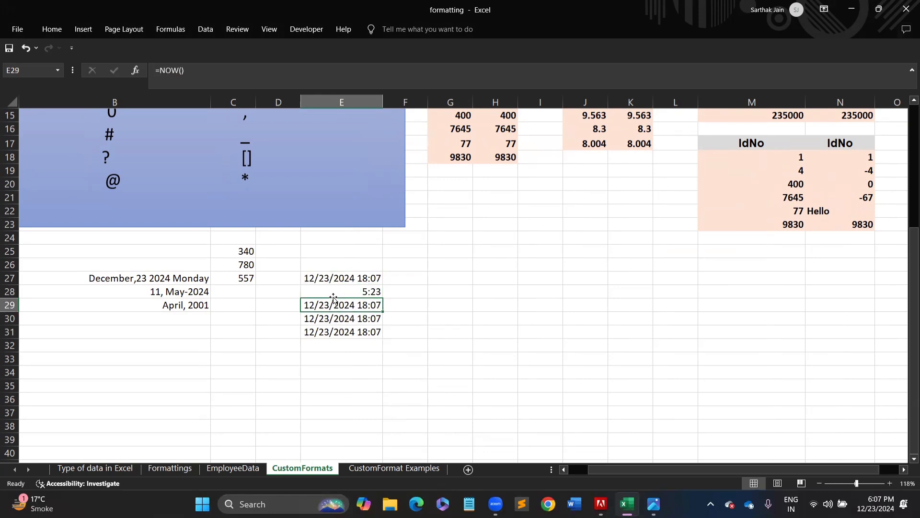
text(23:44)
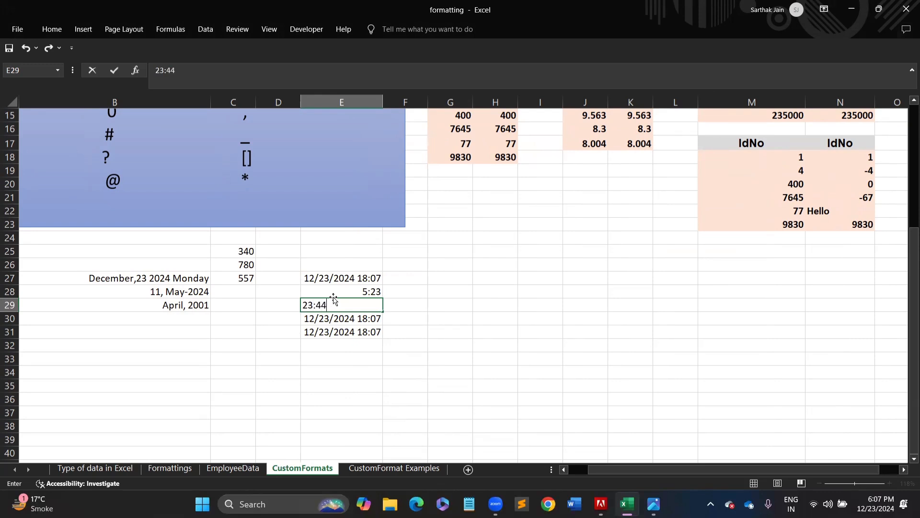
key(Return)
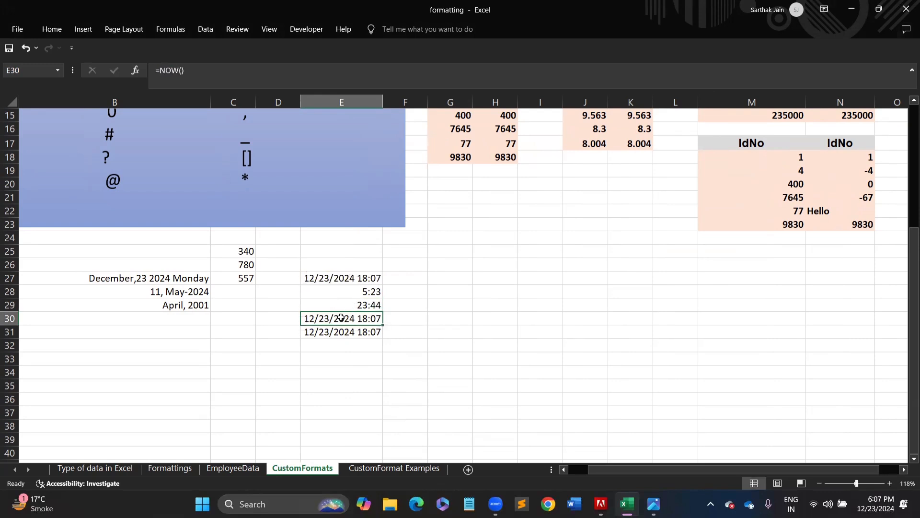
text(12:55)
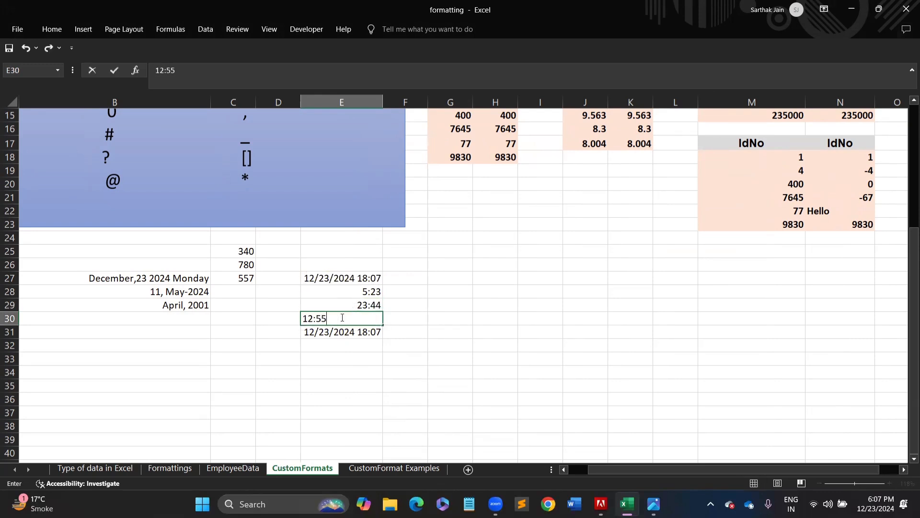
key(Return)
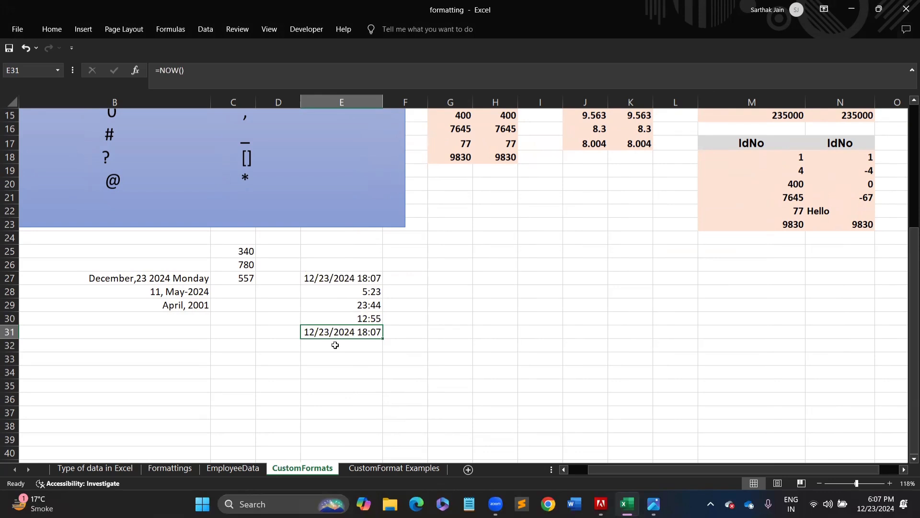
- Correct the entry in E31 to the time 3:23
text(3:55)
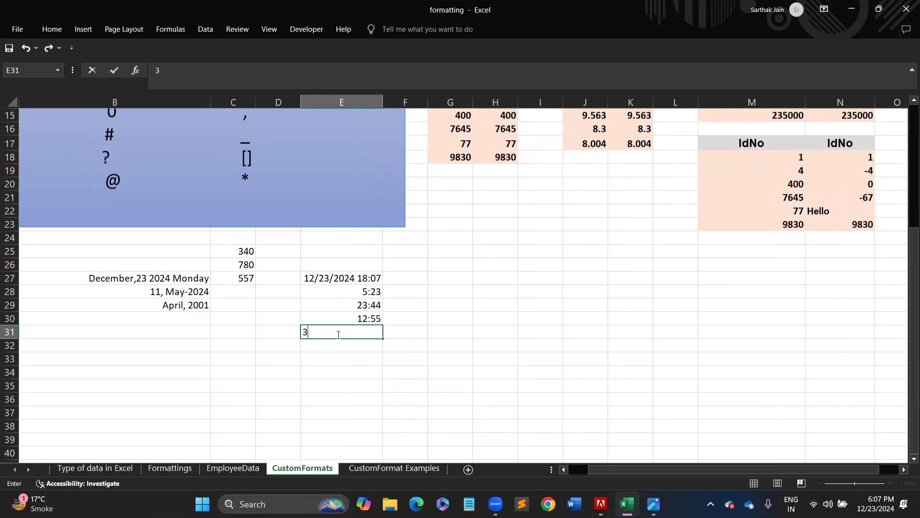
key(BackSpace)
key(BackSpace)
text(23)
key(Return)
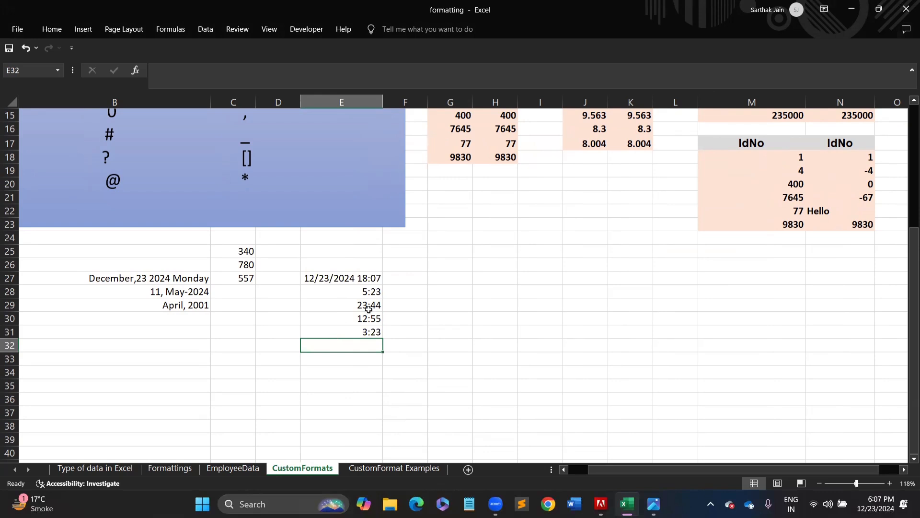
- Review the Custom number formats for E27:E31 and cancel without changes
drag(341, 282, 351, 329)
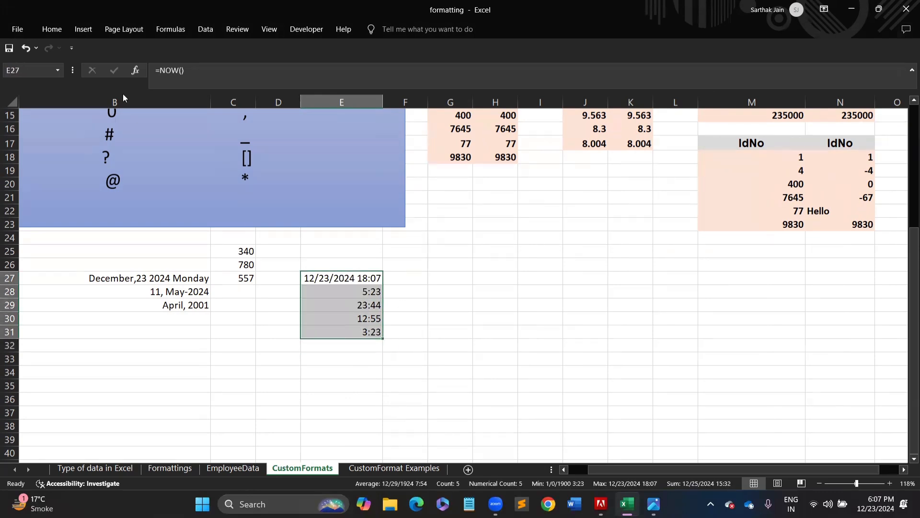
click(63, 25)
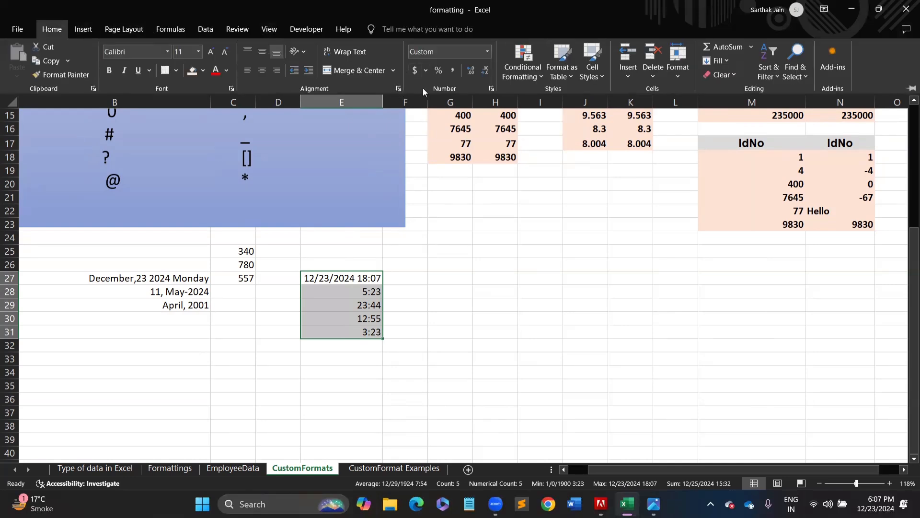
click(493, 88)
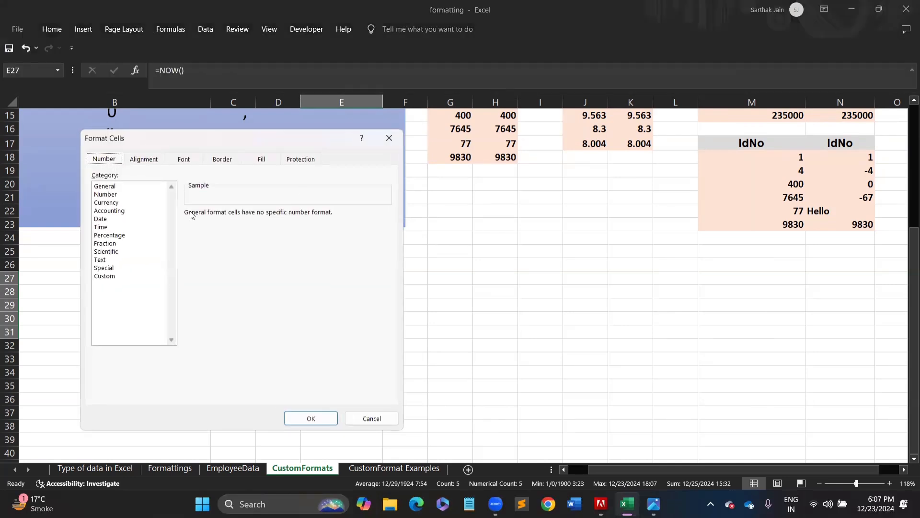
click(107, 276)
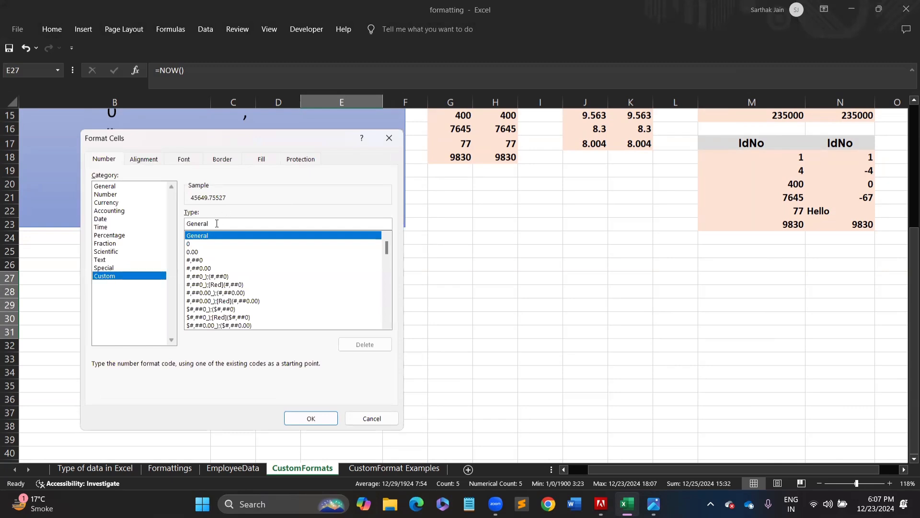
click(370, 420)
click(450, 281)
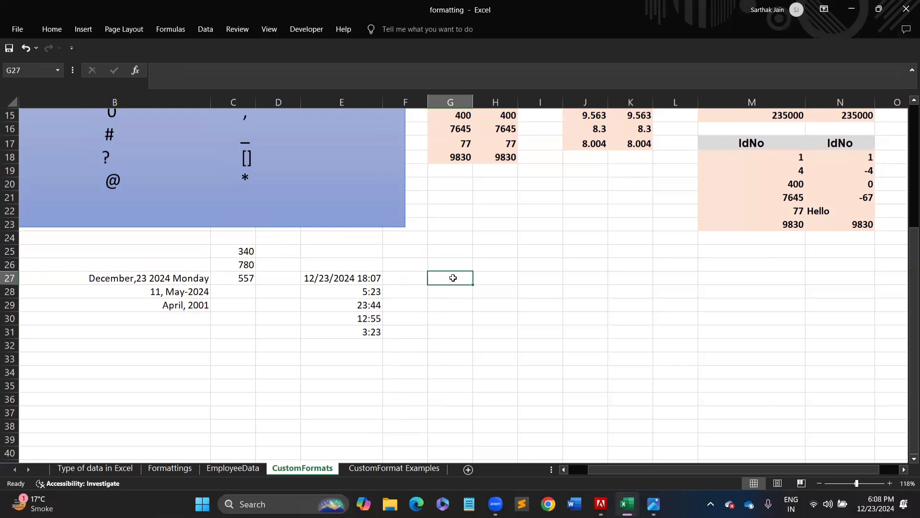
- Enter 80 in cell G27
text(3)
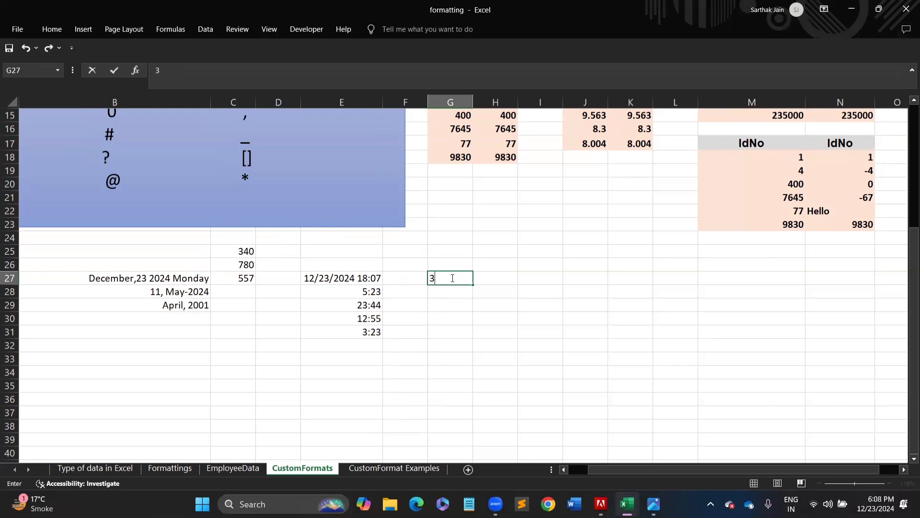
key(BackSpace)
text(80)
key(Return)
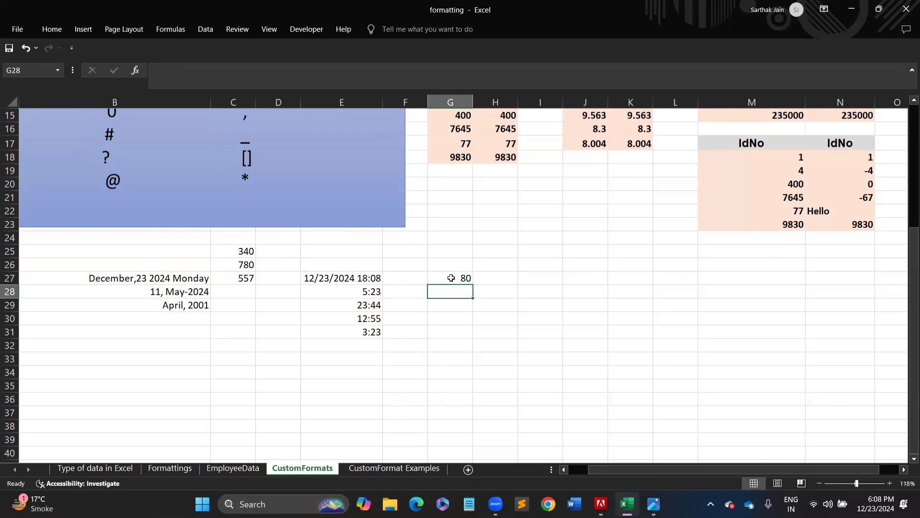
- Format G27 as Short Date so 80 displays as 3/20/1900
click(448, 278)
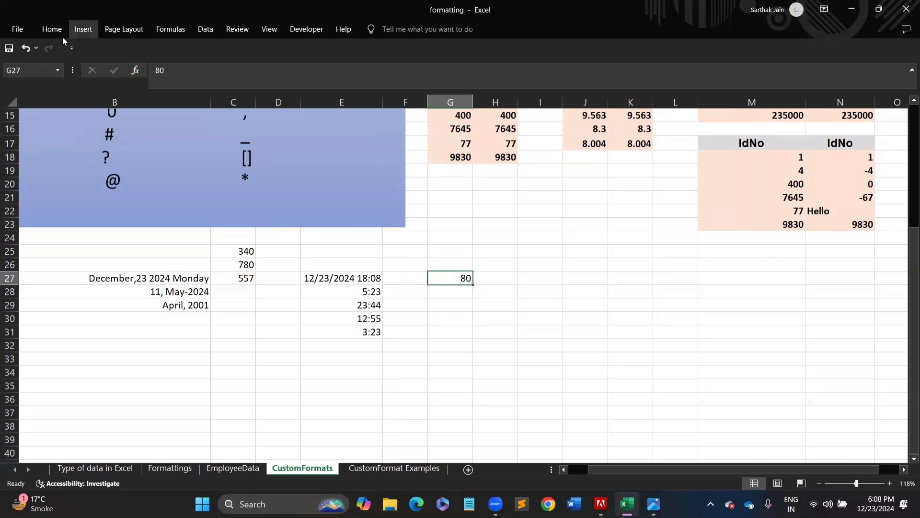
click(51, 33)
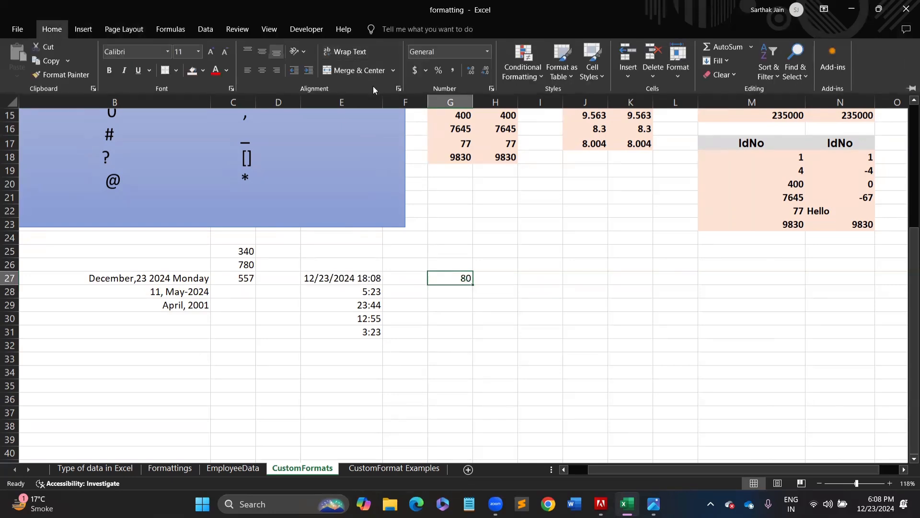
click(487, 52)
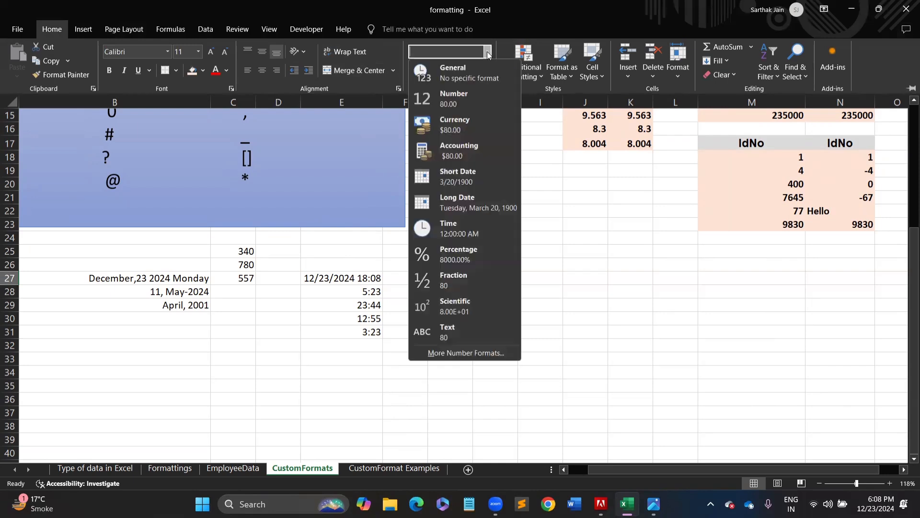
click(457, 177)
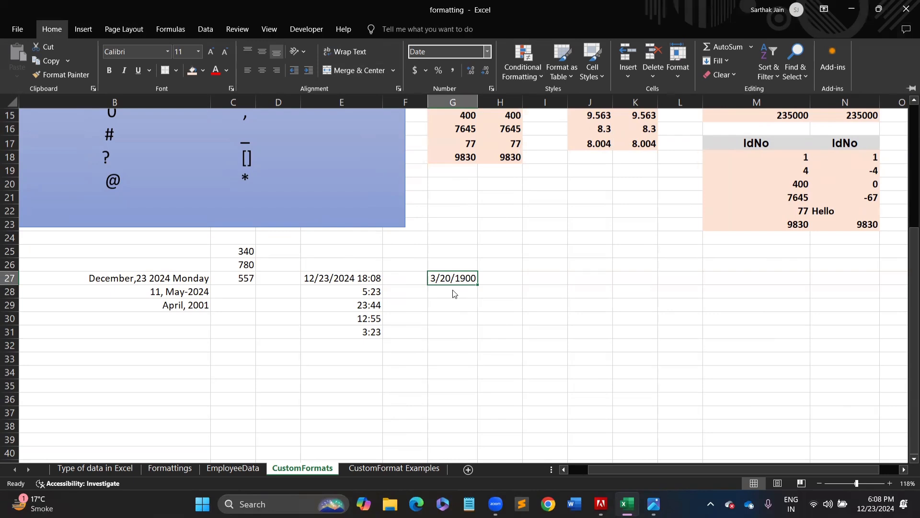
key(ctrl+F1)
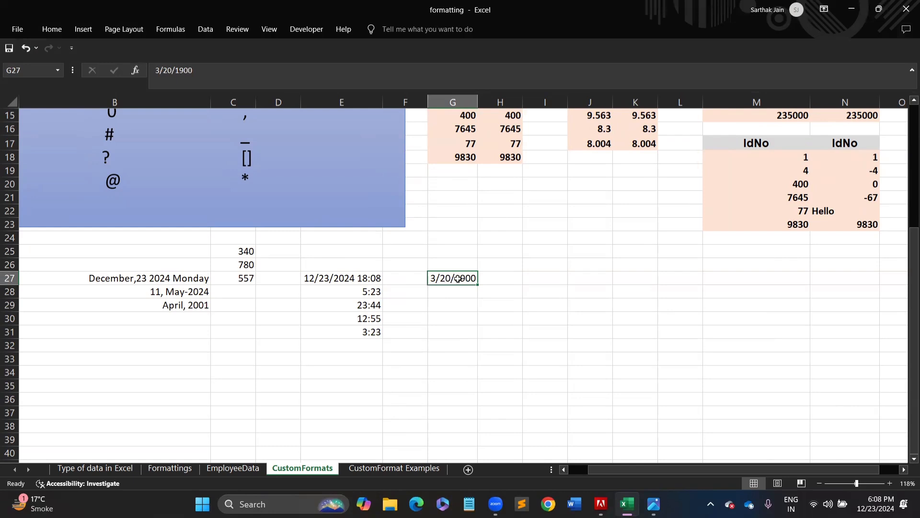
- Undo and redo the date format to compare, then begin a formula in H27
key(ctrl+z)
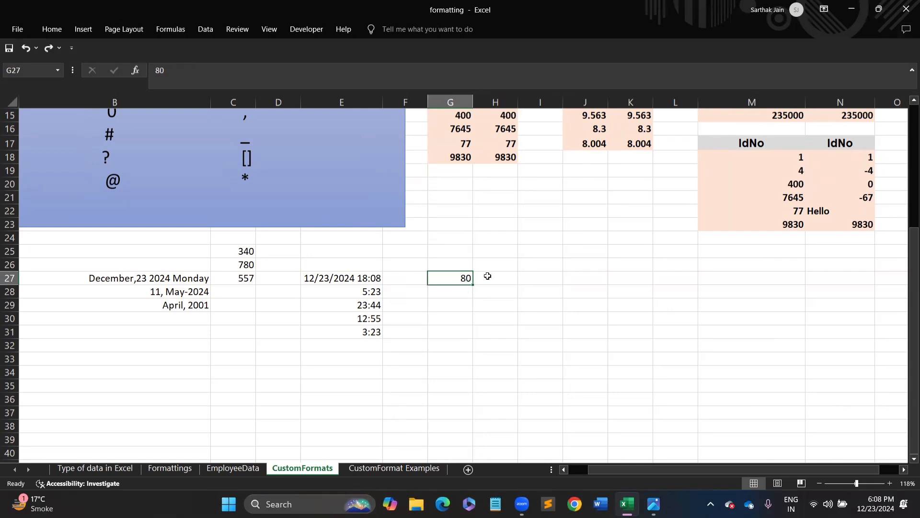
key(ctrl+y)
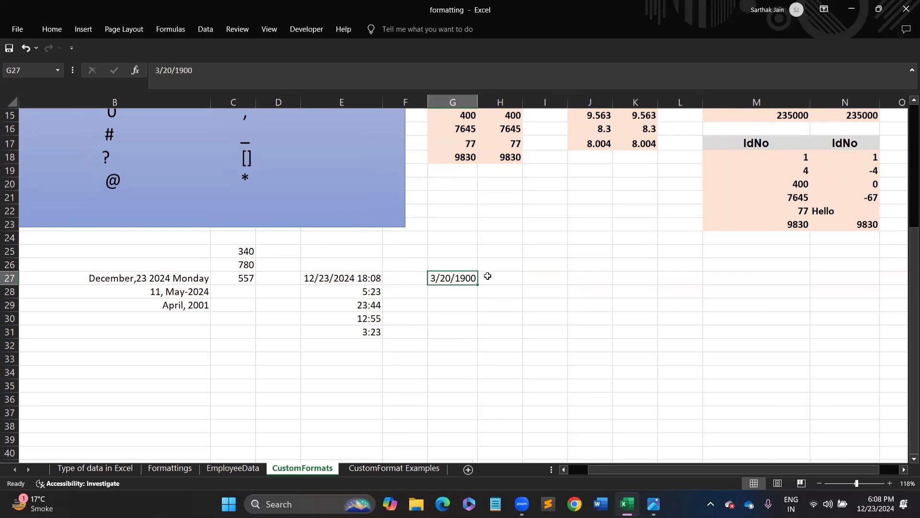
click(494, 278)
text(=)
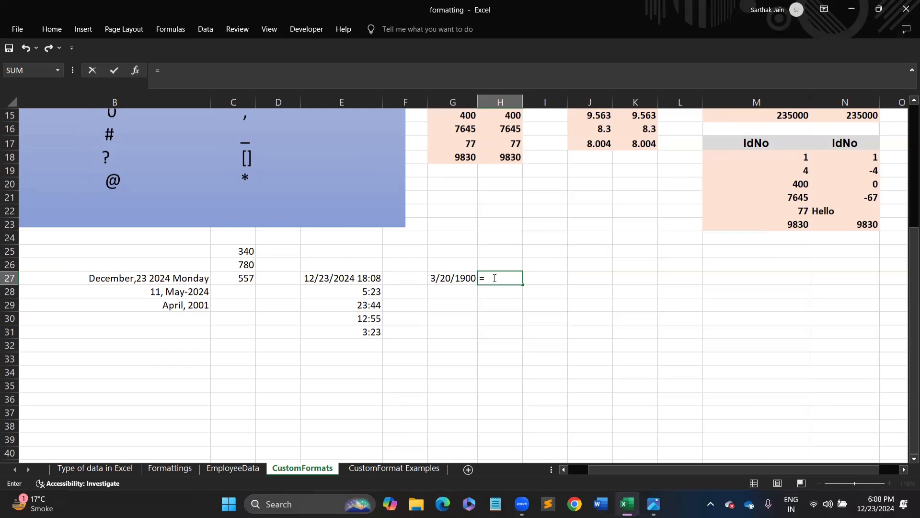
- Enter =80-31-29 in H27, returning 20, and reselect the G27 date
text(80-31-29)
key(Return)
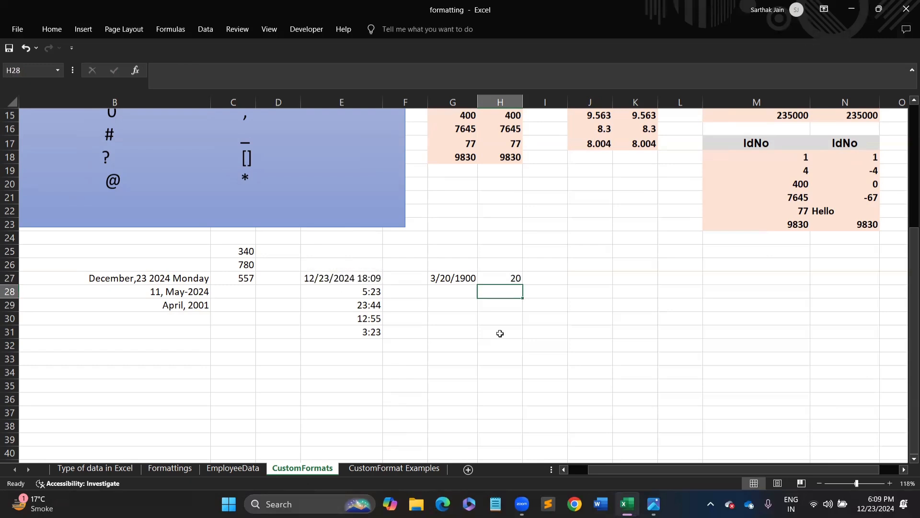
click(494, 278)
click(442, 278)
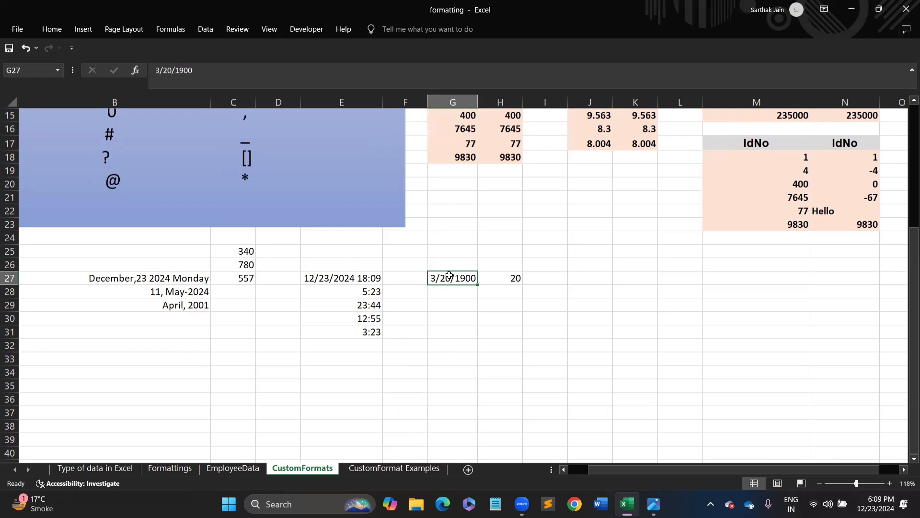
- Give G27 the custom date code dd/mm/yyyy so it reads 20/03/1900
click(51, 33)
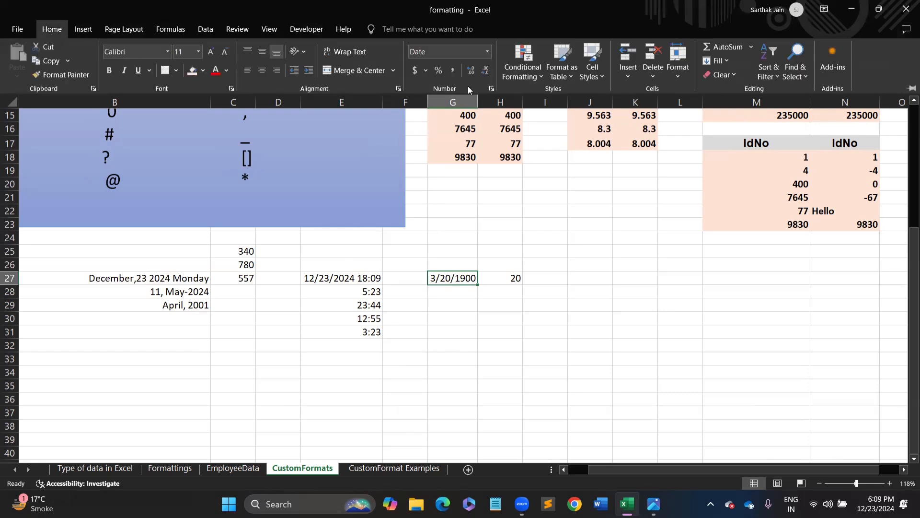
click(493, 88)
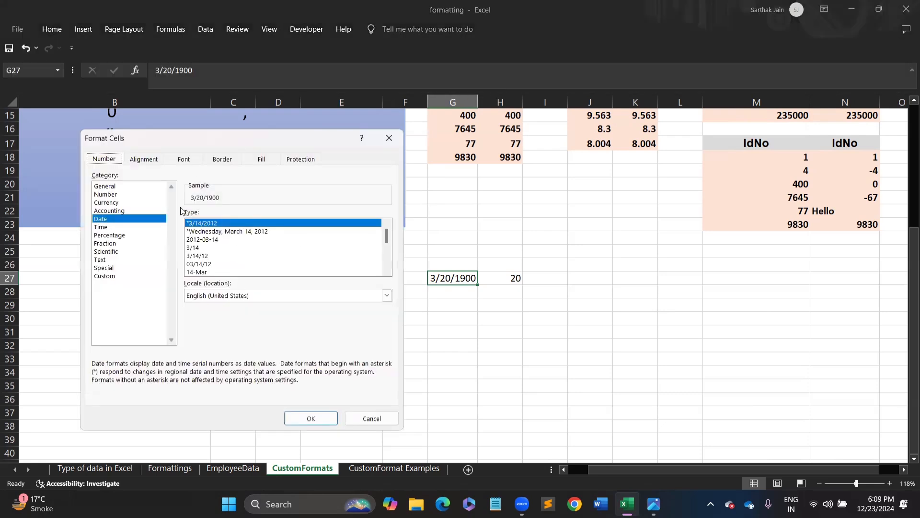
click(106, 277)
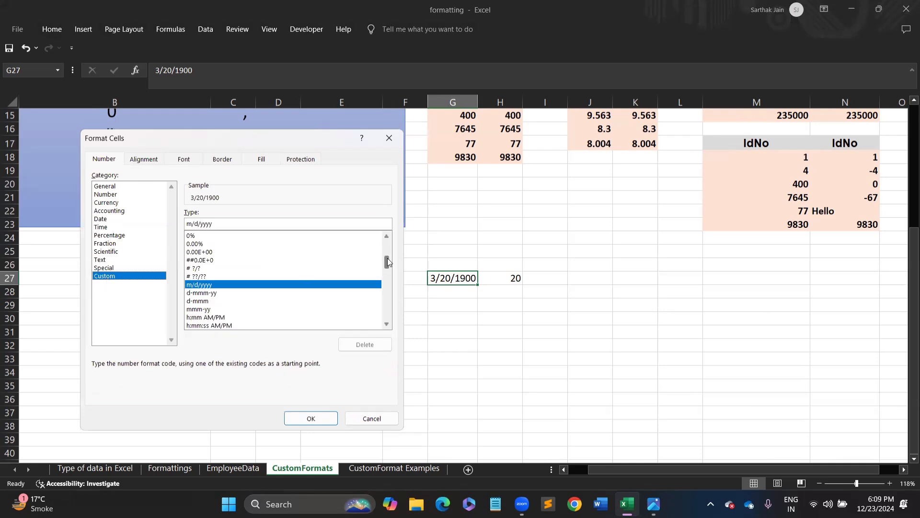
drag(388, 261, 387, 234)
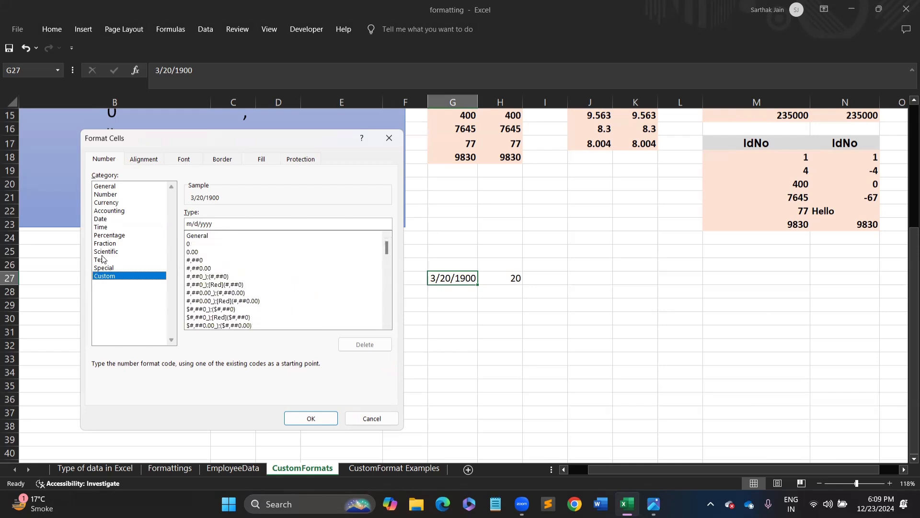
click(105, 219)
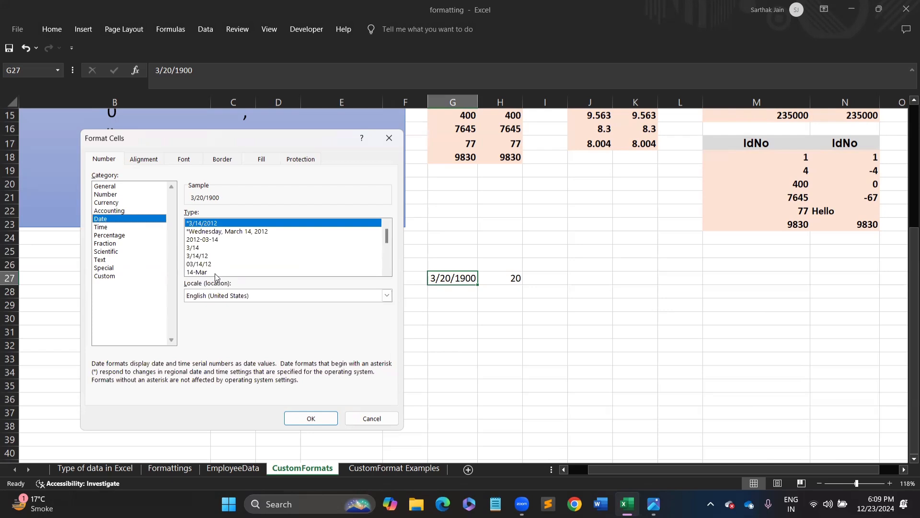
click(228, 263)
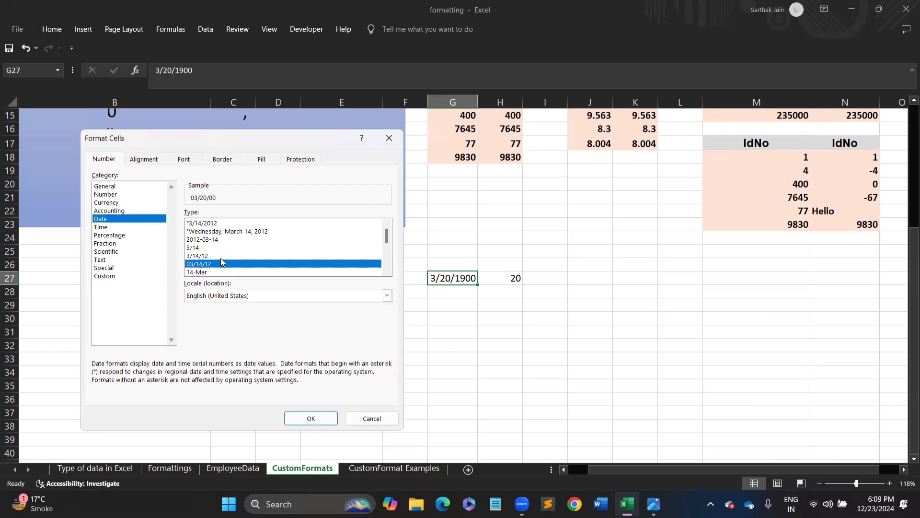
click(108, 277)
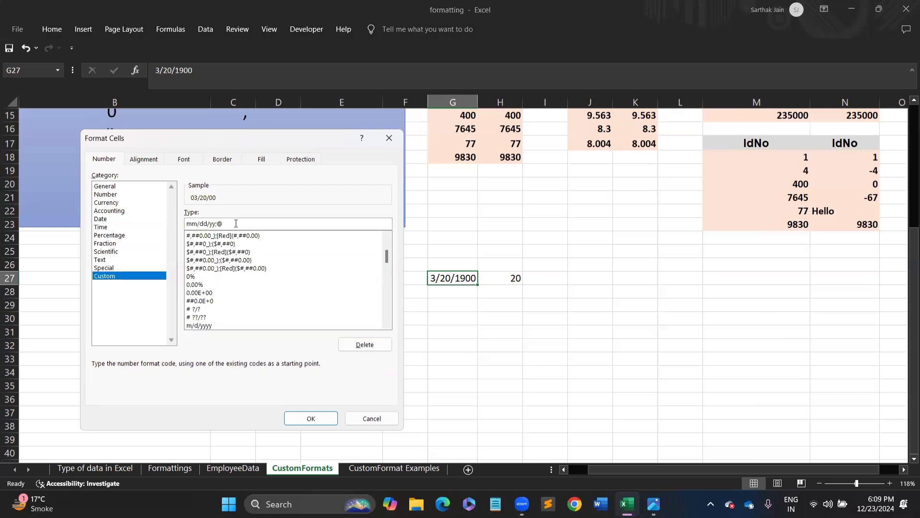
drag(236, 224, 185, 224)
text(dd/mm/yyyy)
key(Return)
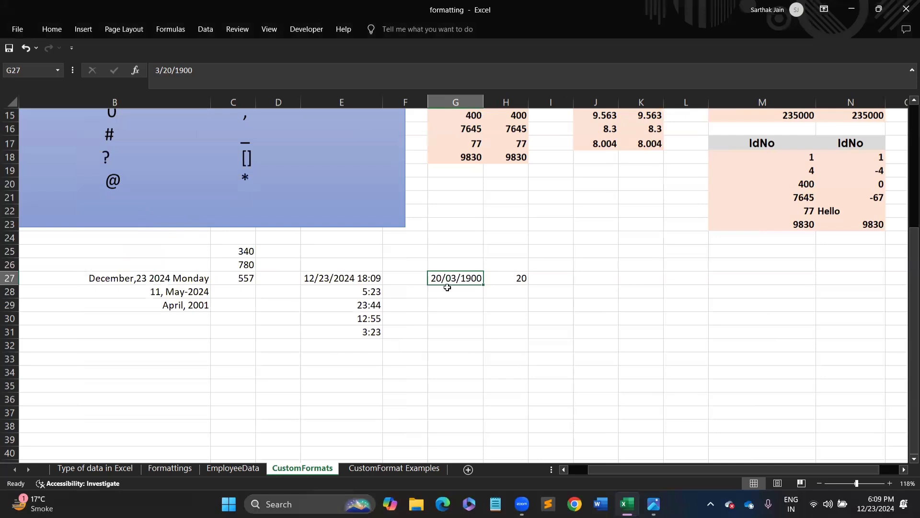
- Apply custom code hh:mm:ss to E27:E31, showing times like 18:09:04 and 03:23:00
click(359, 289)
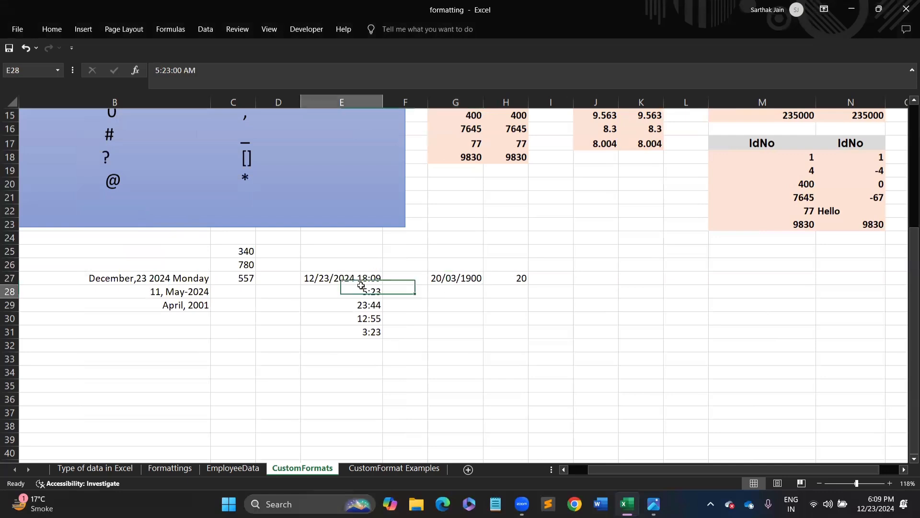
drag(357, 278, 386, 341)
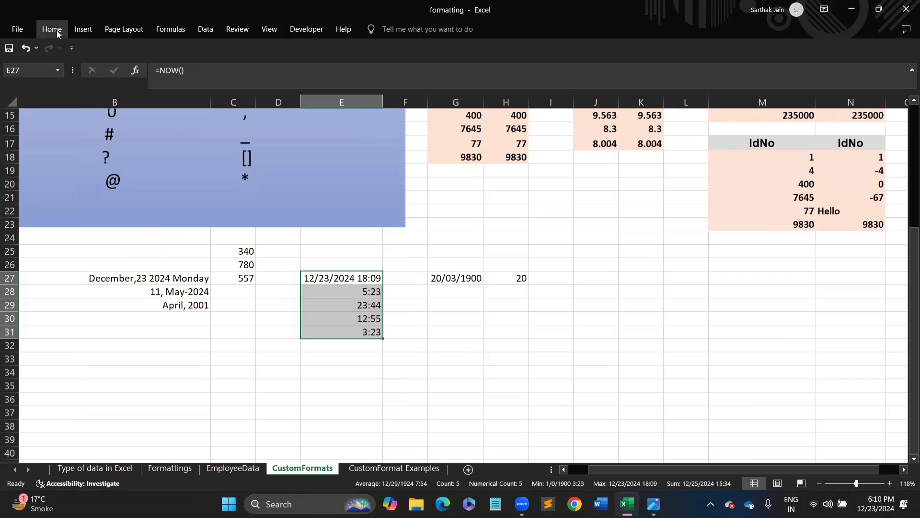
key(ctrl+1)
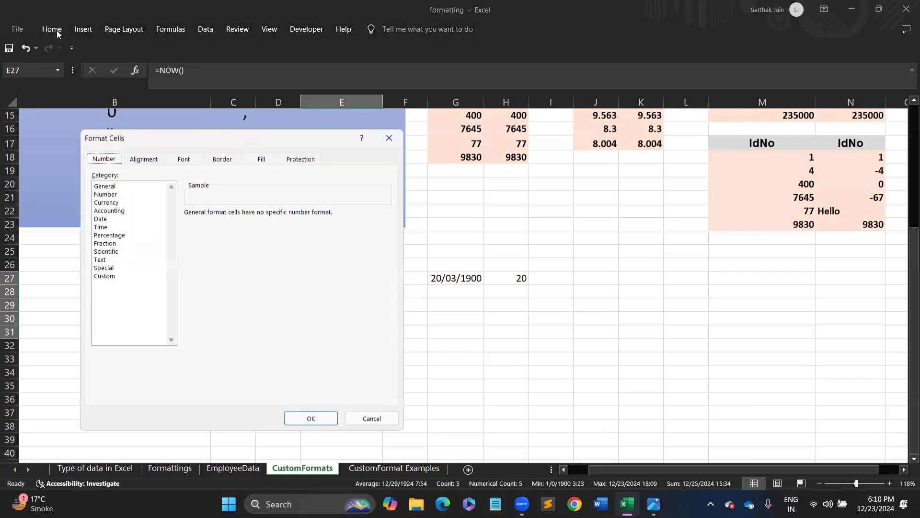
click(106, 276)
click(108, 227)
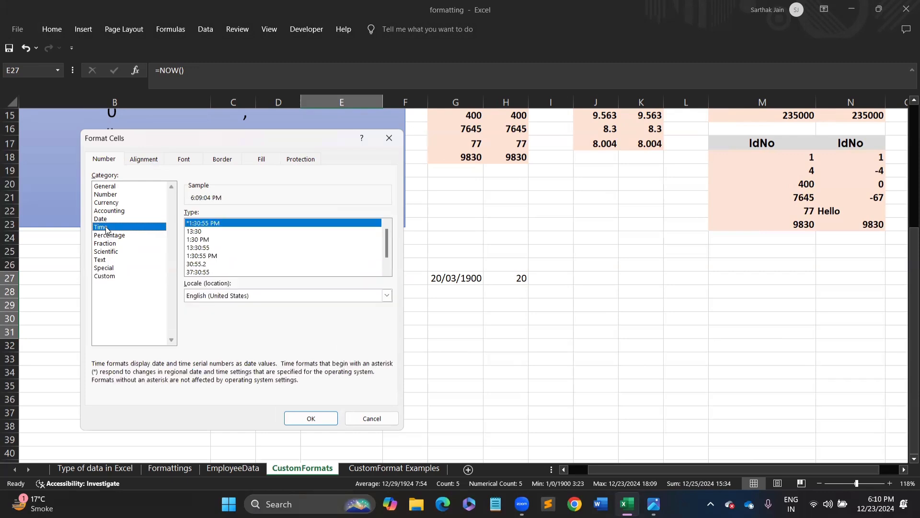
click(106, 268)
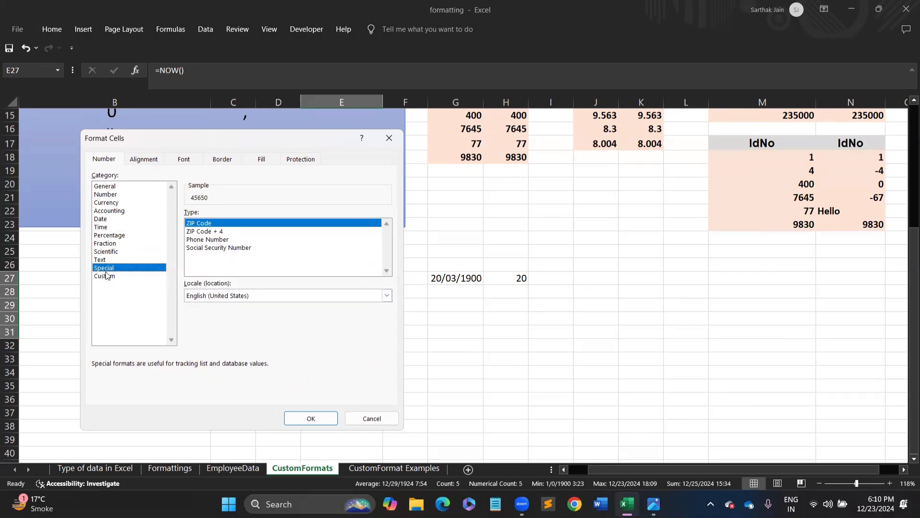
click(106, 276)
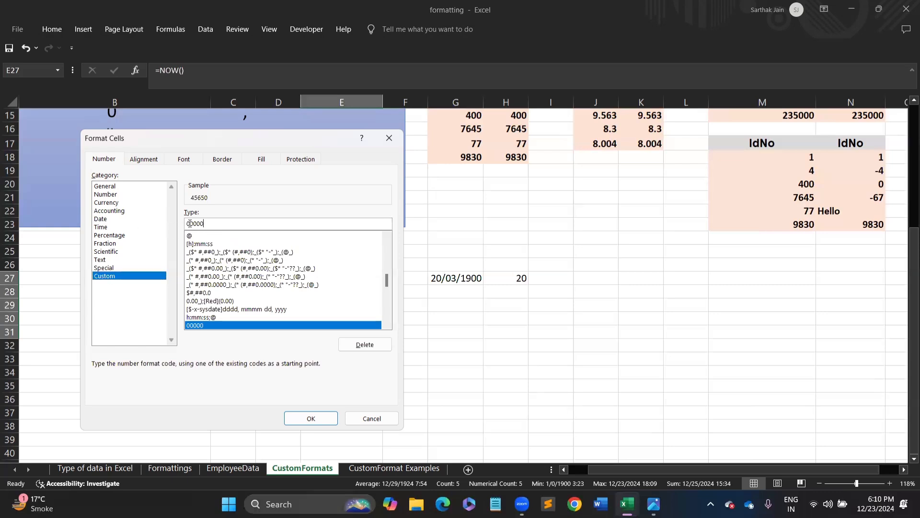
drag(206, 221, 144, 221)
text(h)
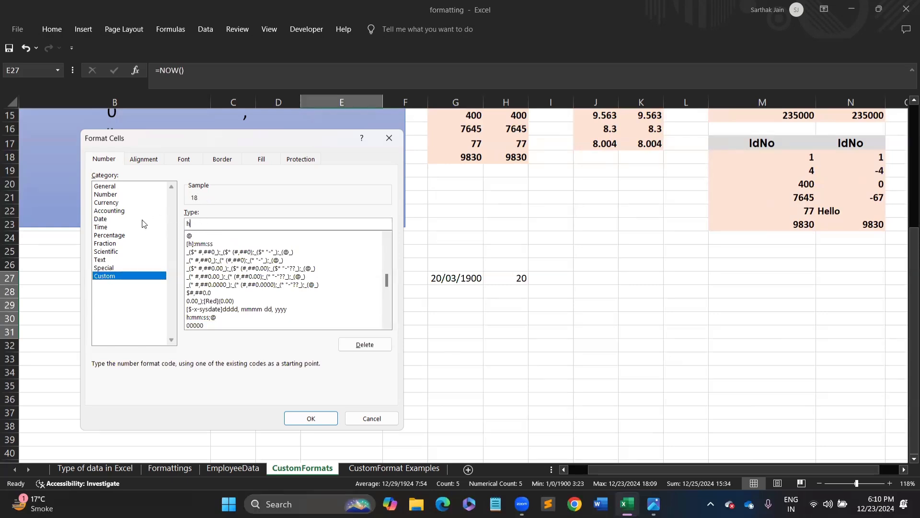
text(h:mm:ss)
key(Return)
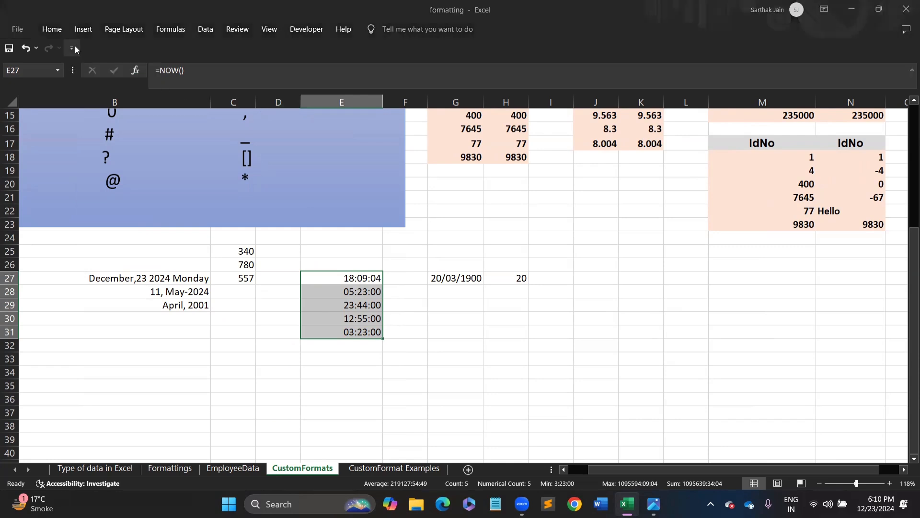
- Switch E27:E31 to the h:mm:ss AM/PM format, e.g. 6:09:04 PM
key(ctrl+1)
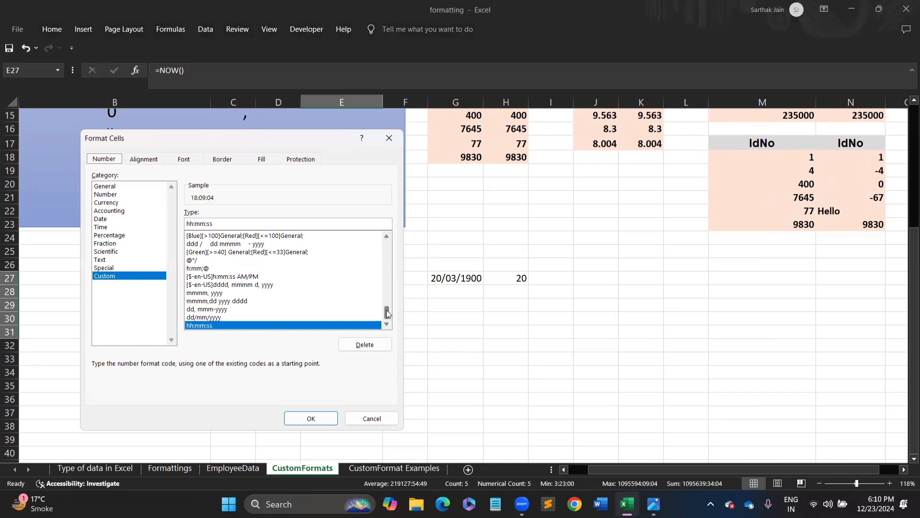
drag(386, 310, 388, 272)
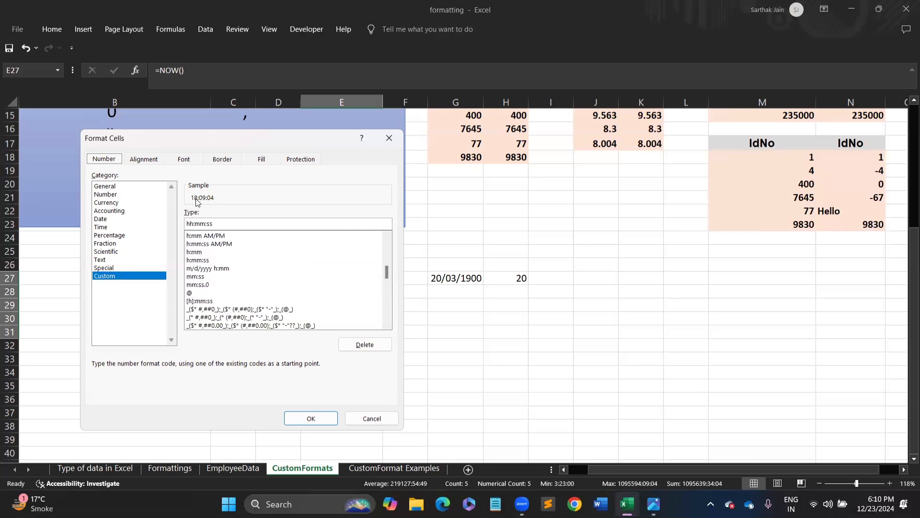
click(213, 245)
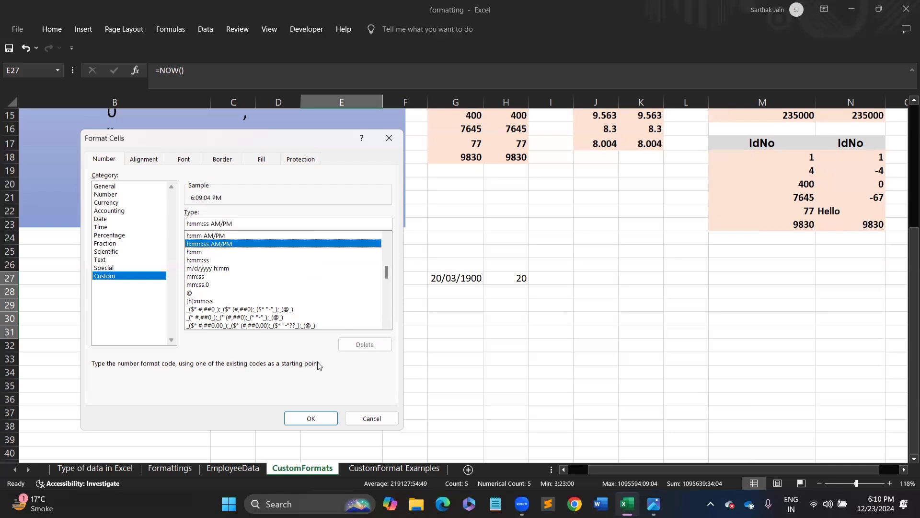
click(312, 425)
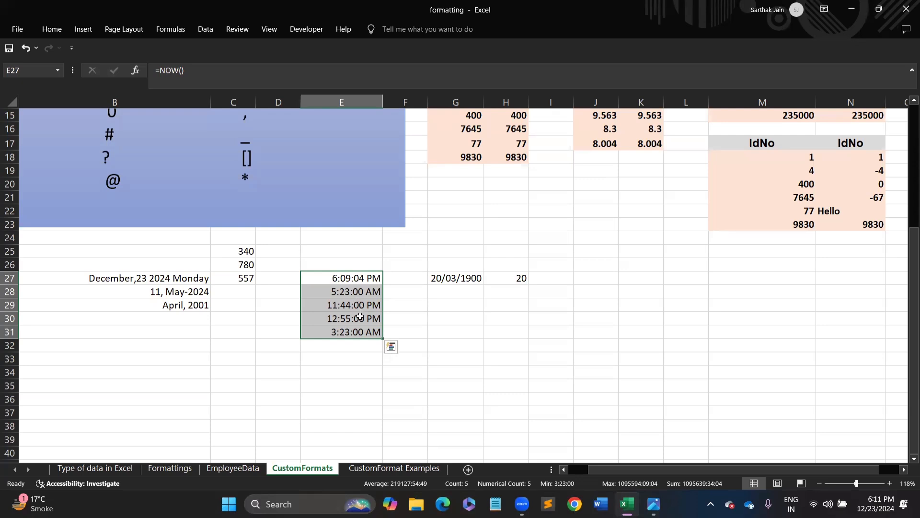
click(352, 294)
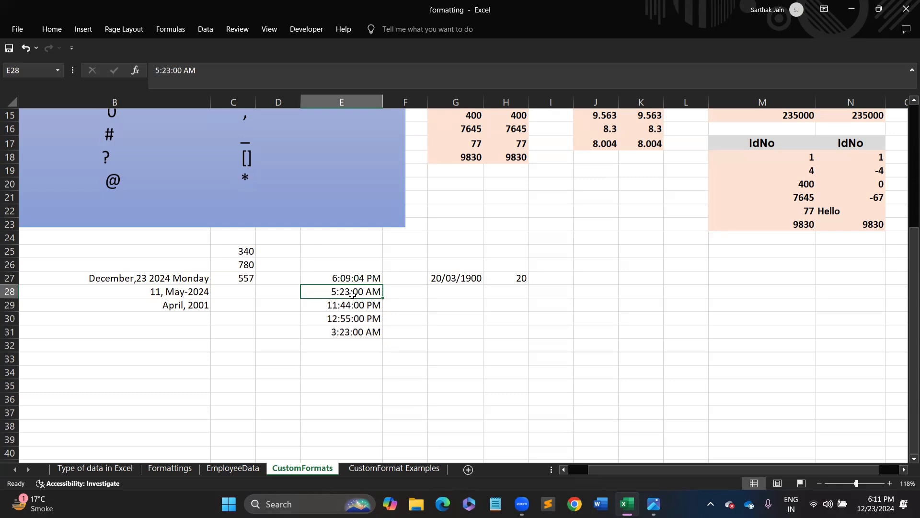
- Enter 17:34 in E28 so it shows 5:34:00 PM, then reselect E27:E31
text(1)
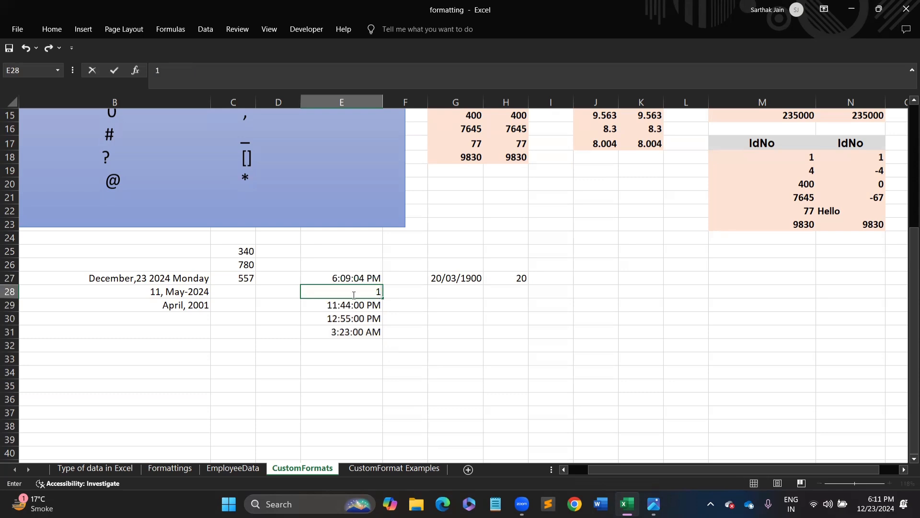
text(7:34)
key(Return)
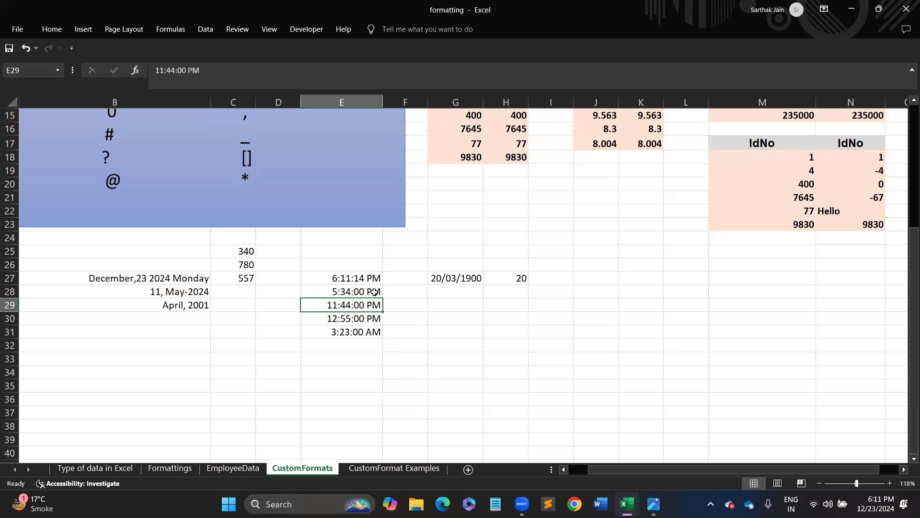
drag(364, 280, 373, 330)
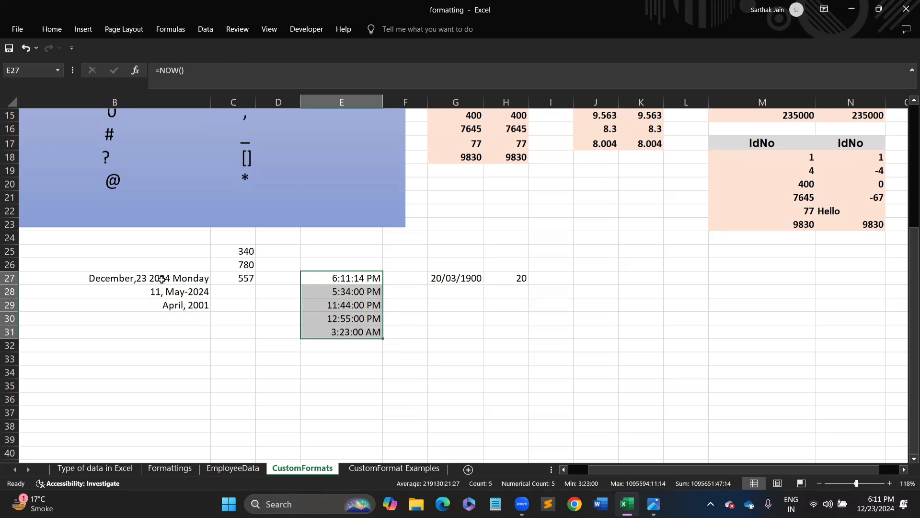
- Select B27:B29, then scroll to the sheet's top-left to reveal the reference tables
drag(161, 279, 202, 305)
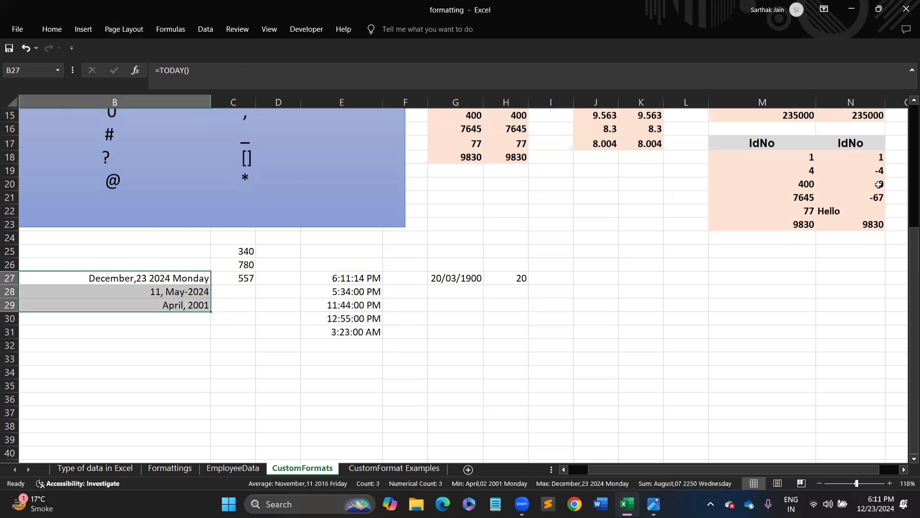
drag(913, 255, 901, 137)
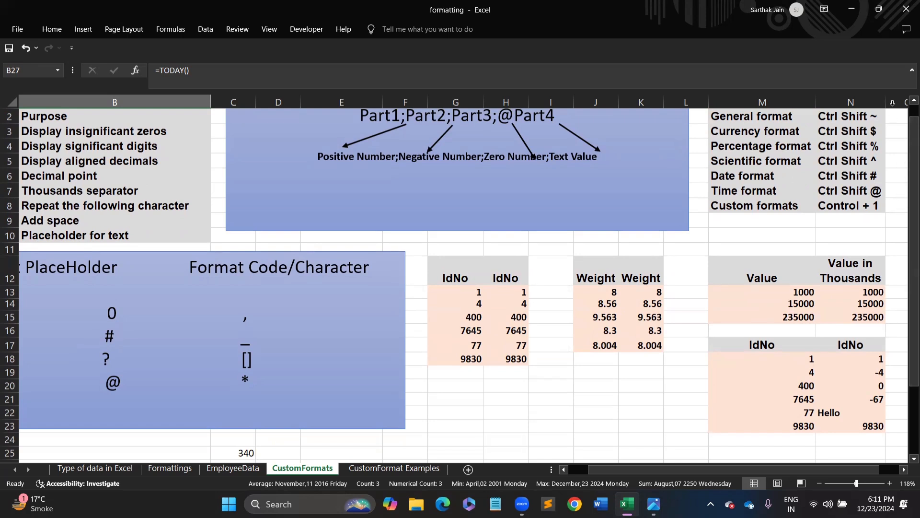
scroll(909, 129, up, 1)
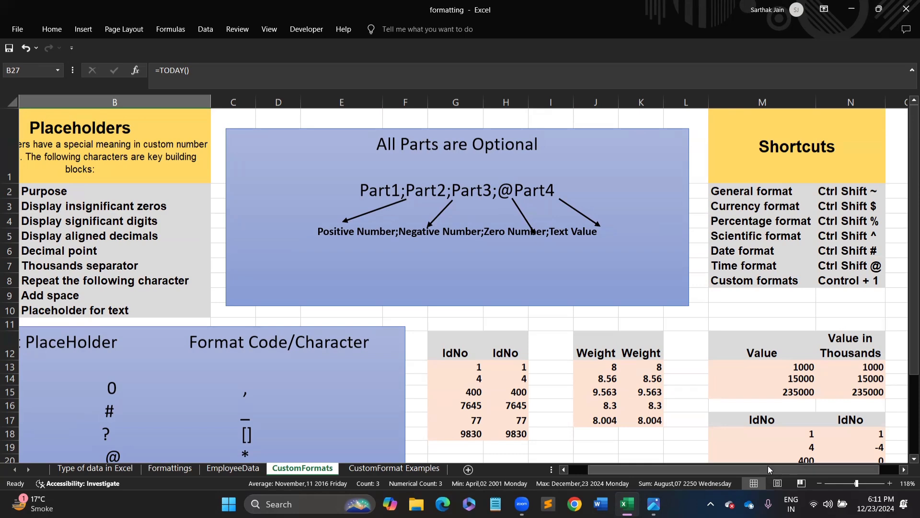
drag(787, 469, 767, 469)
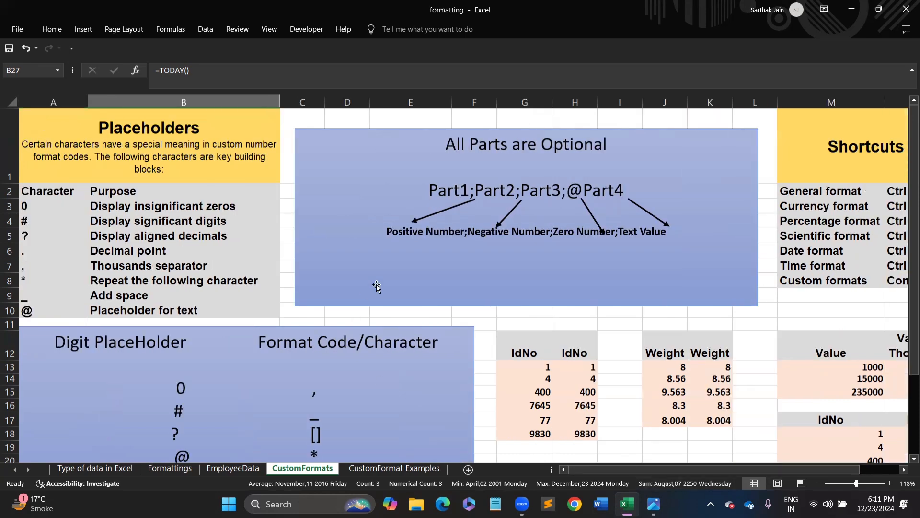
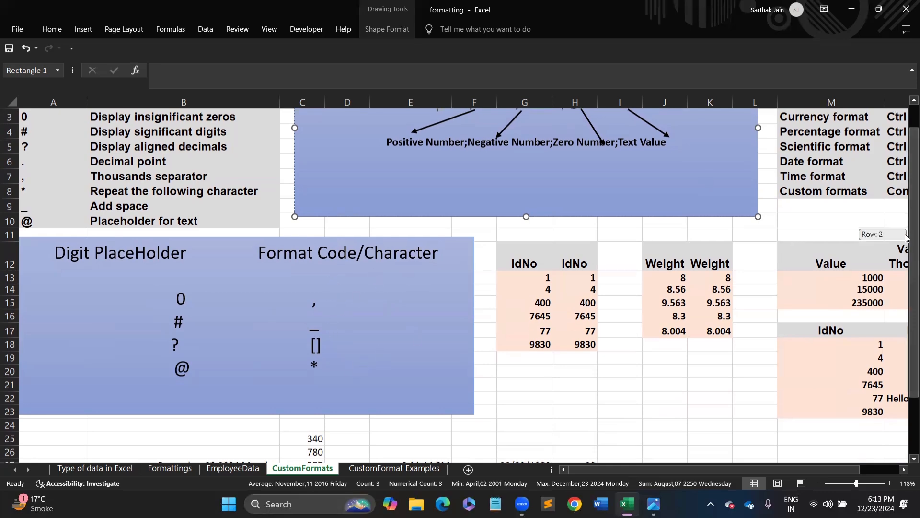
- Select the second IdNo column's values H13:H18
scroll(906, 250, up, 1)
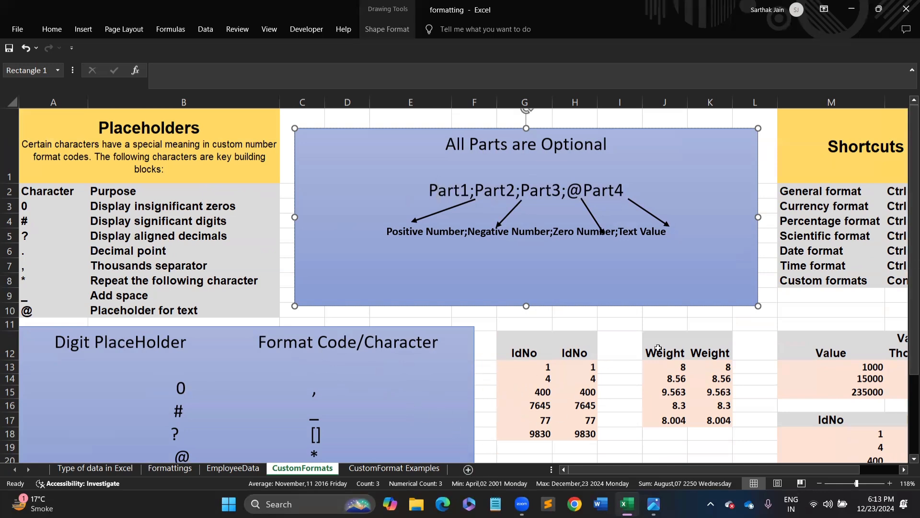
scroll(906, 281, down, 1)
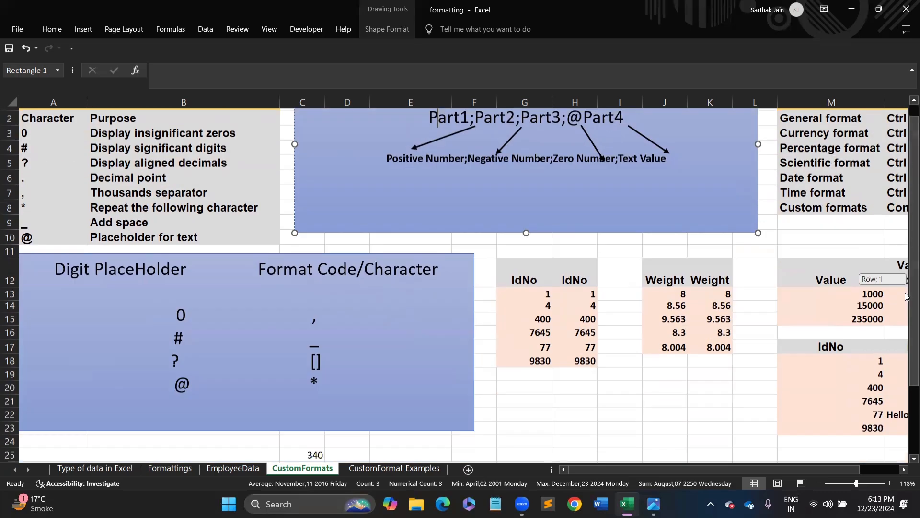
scroll(906, 280, up, 1)
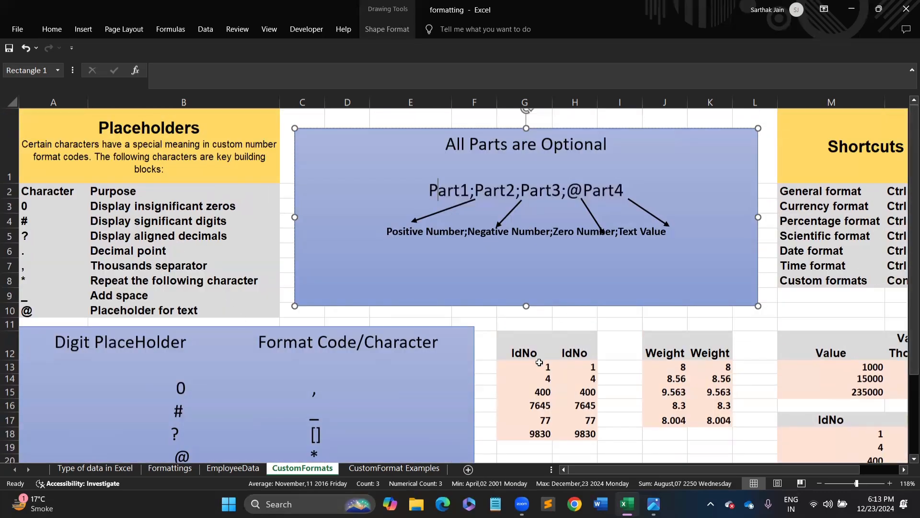
drag(542, 364, 542, 434)
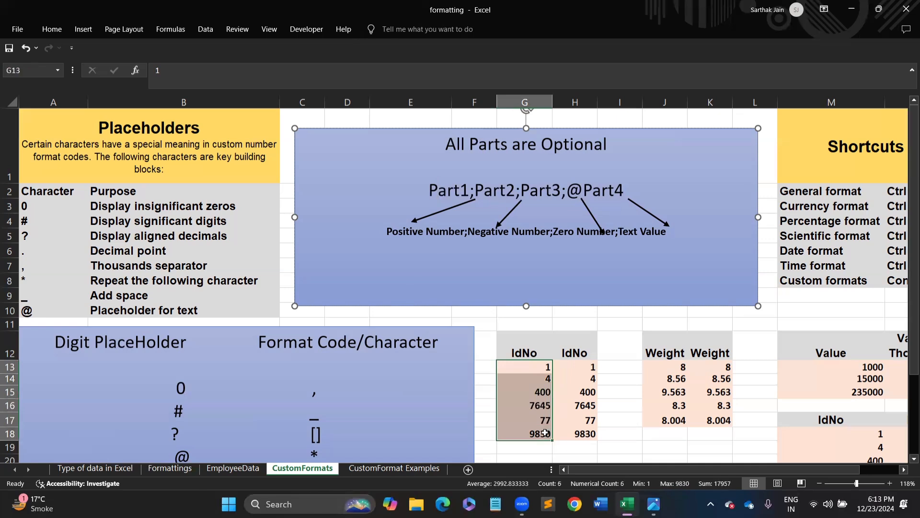
drag(578, 367, 578, 434)
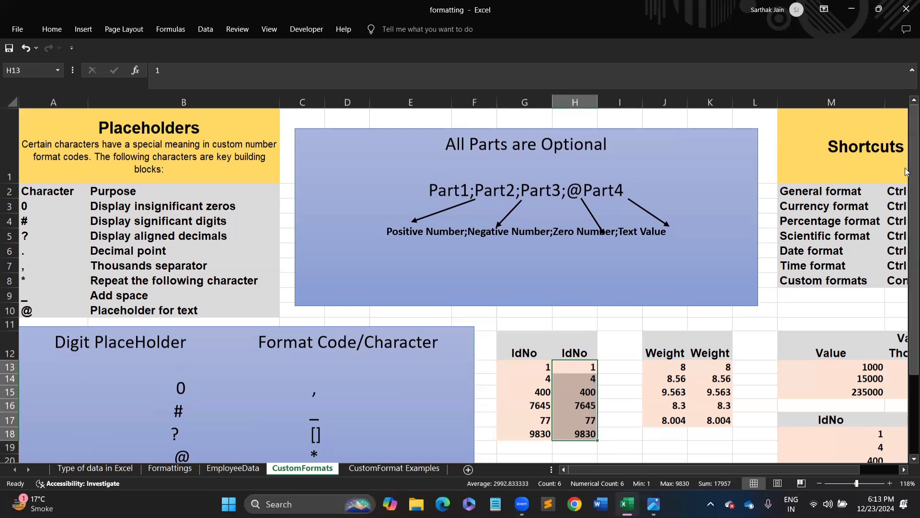
drag(914, 166, 906, 231)
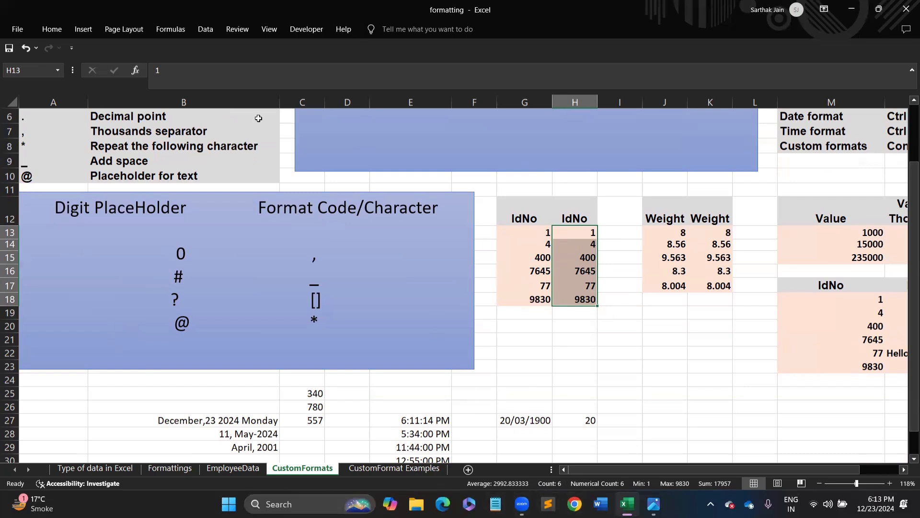
- Apply the custom format code 00000 to H13:H18 so values show zero-padded
key(ctrl+1)
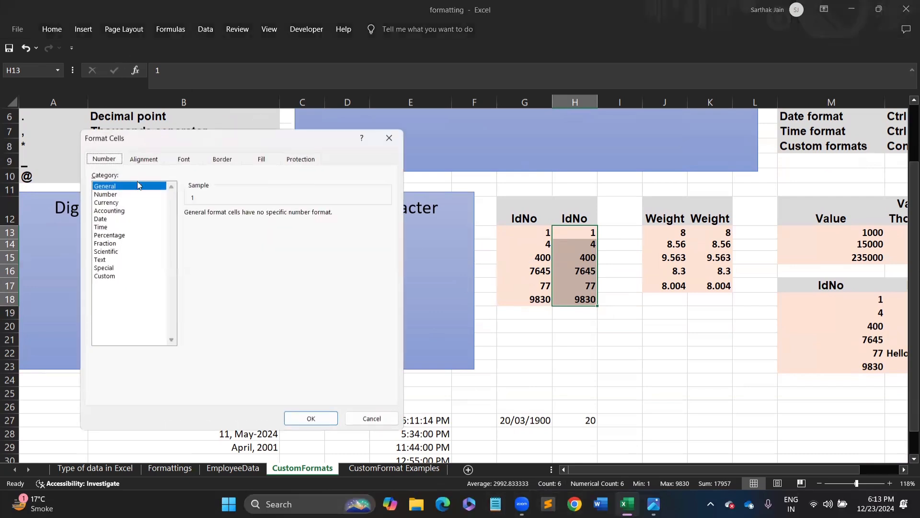
click(109, 277)
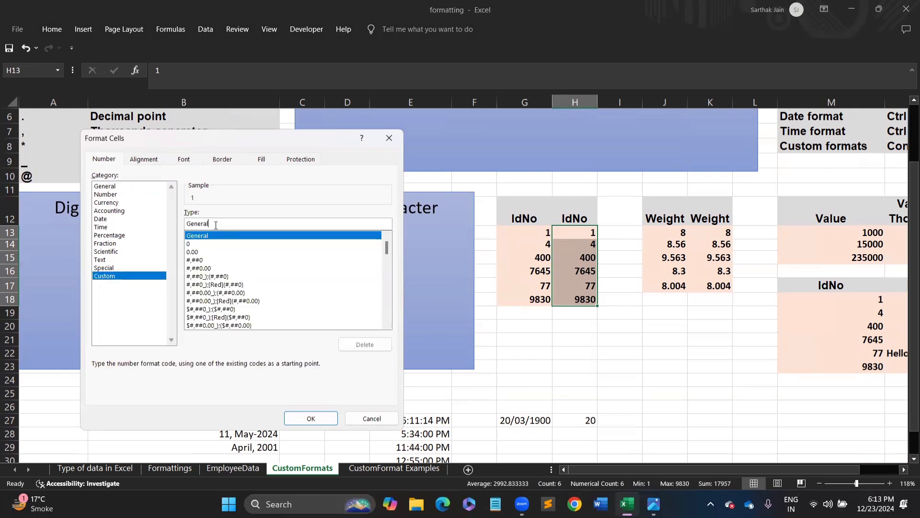
key(BackSpace)
key(BackSpace)
key(BackSpace)
key(BackSpace)
key(BackSpace)
key(BackSpace)
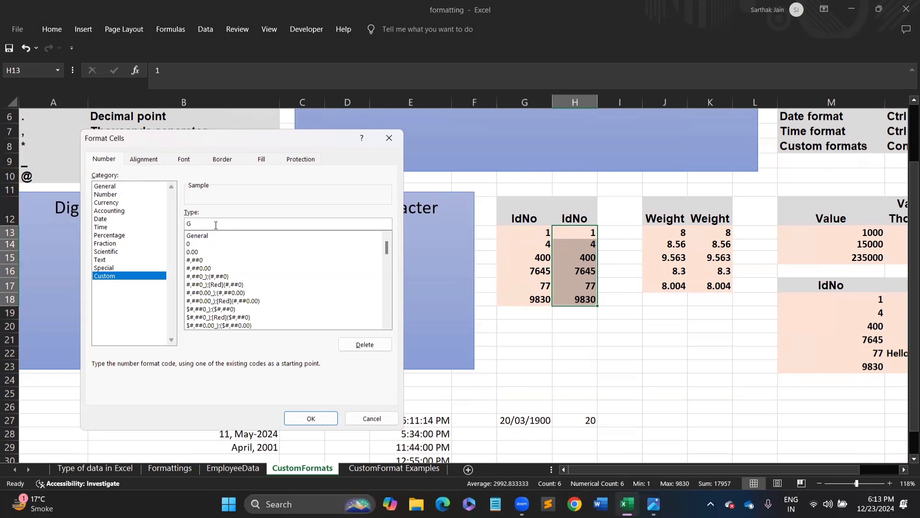
key(BackSpace)
text(00000)
key(Return)
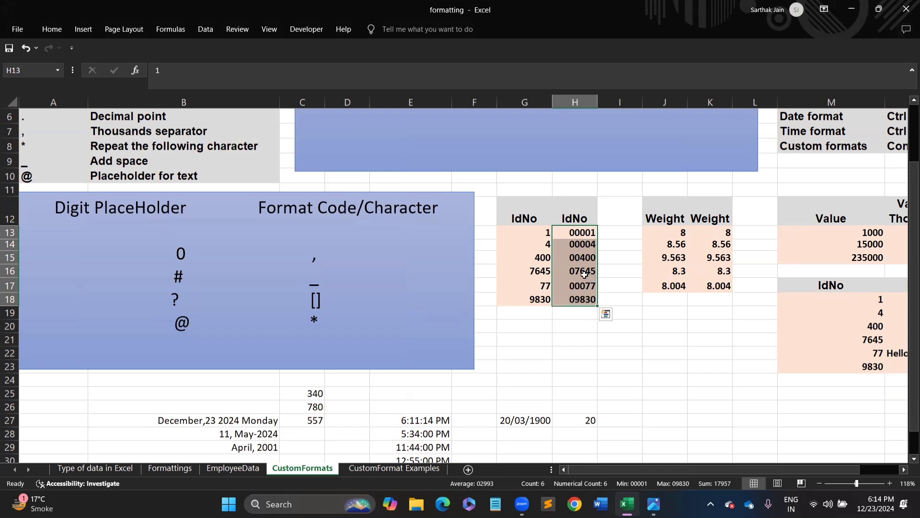
- Enter 98304 in G18 and 88304 in H18
click(580, 298)
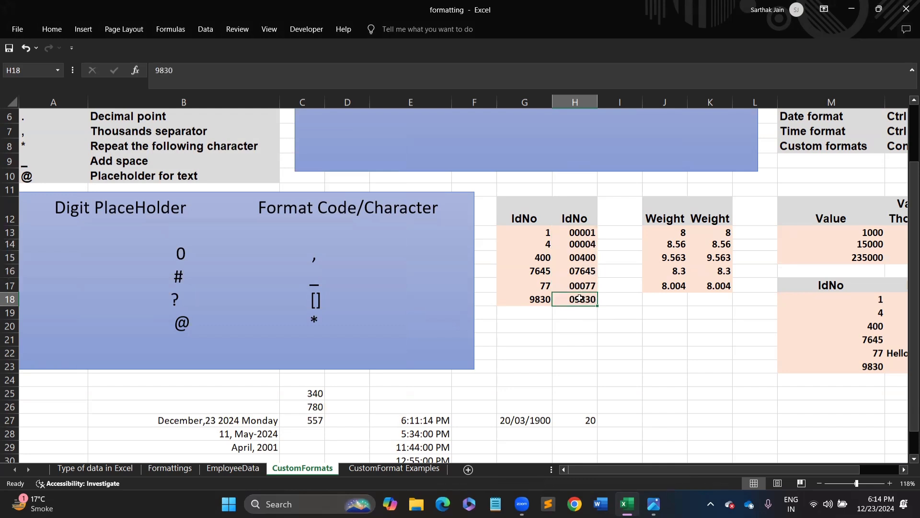
click(540, 301)
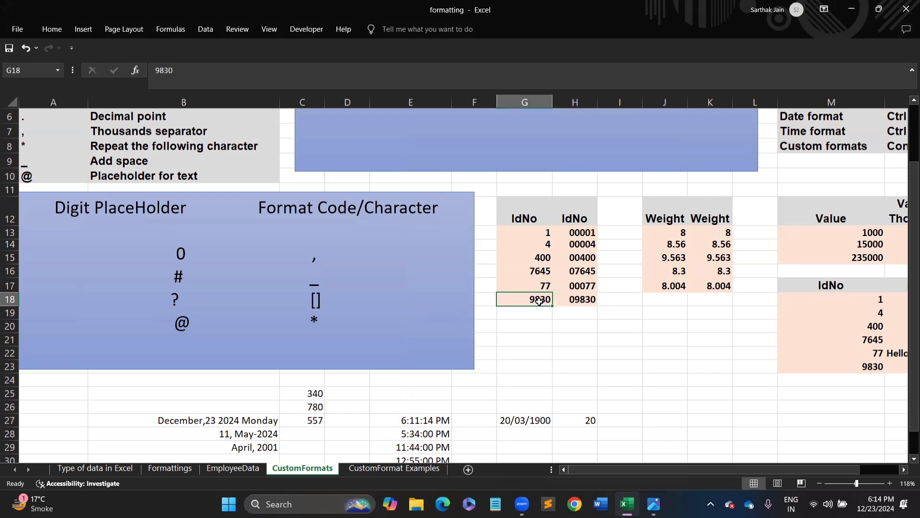
text(9)
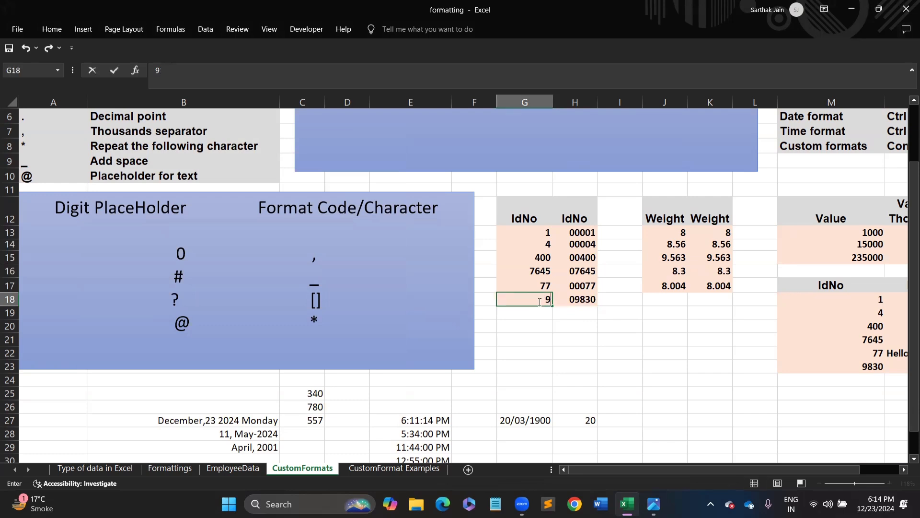
text(8304)
key(Return)
click(569, 299)
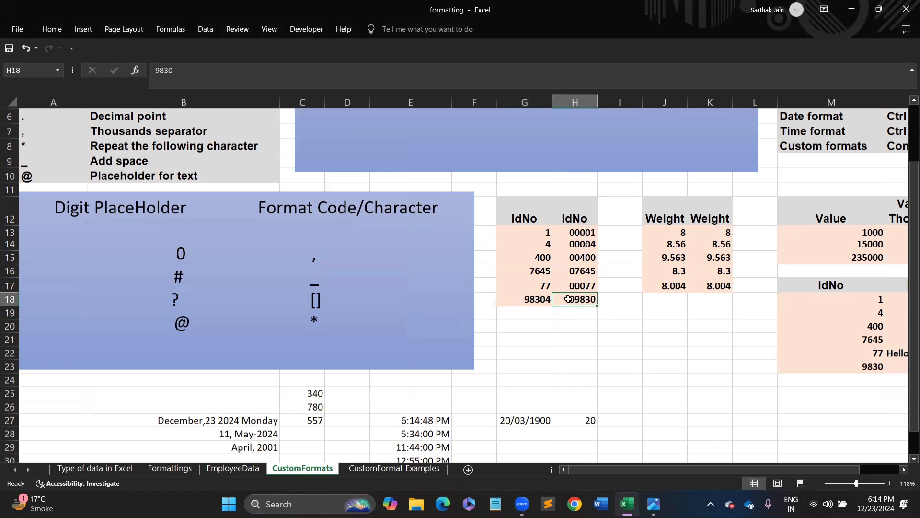
text(8)
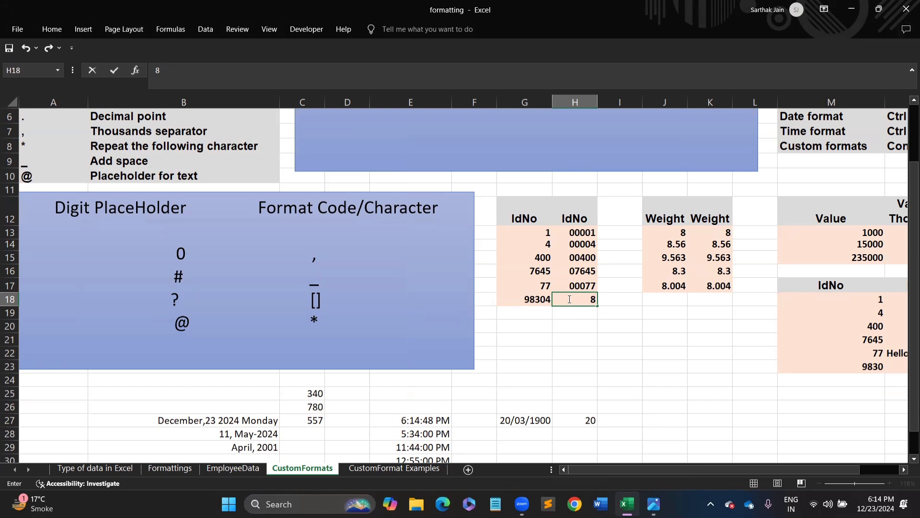
text(8304)
key(Return)
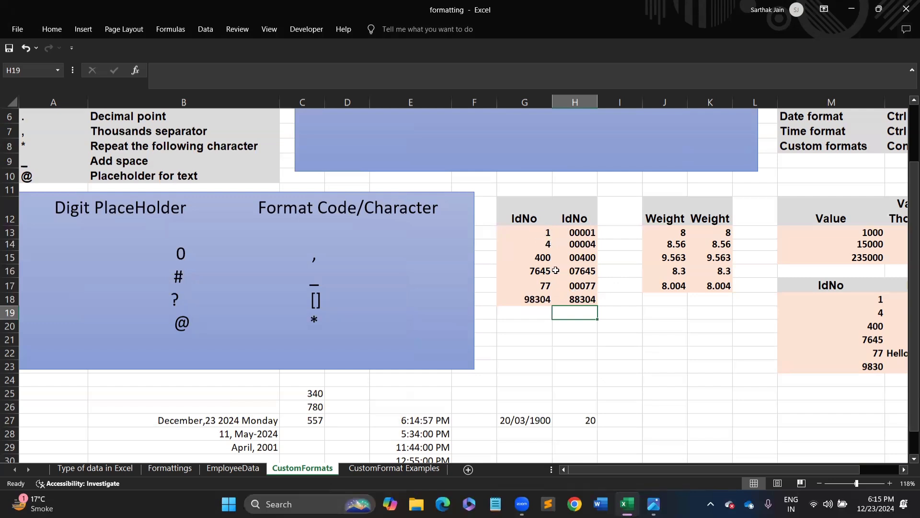
- Amend G18 in the formula bar to 983049
click(534, 273)
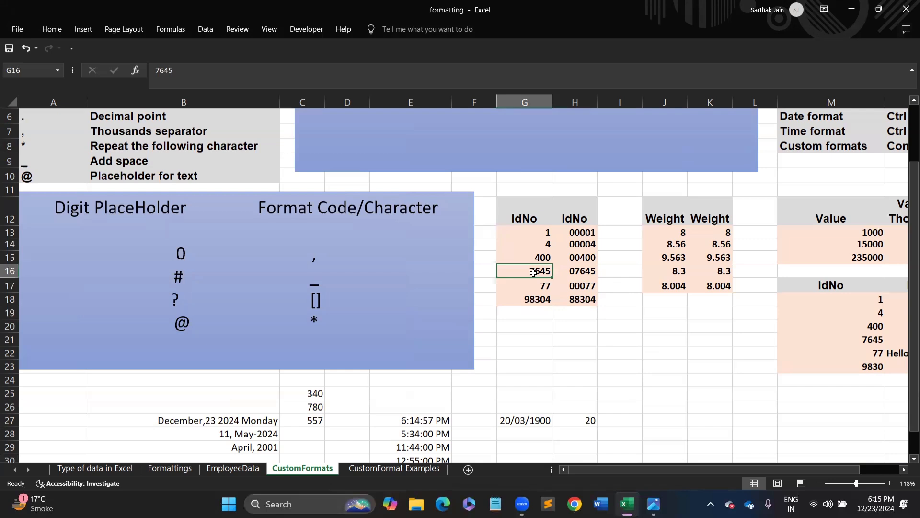
drag(540, 308, 541, 301)
click(541, 300)
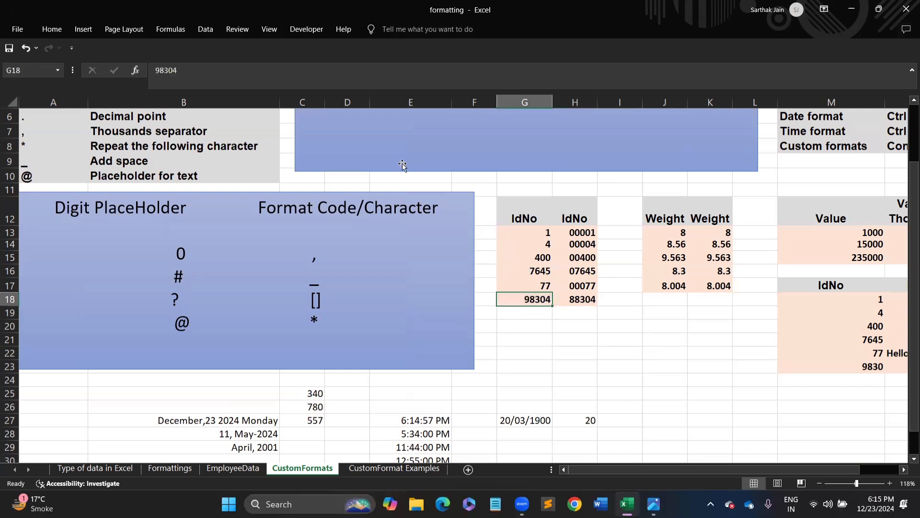
click(189, 68)
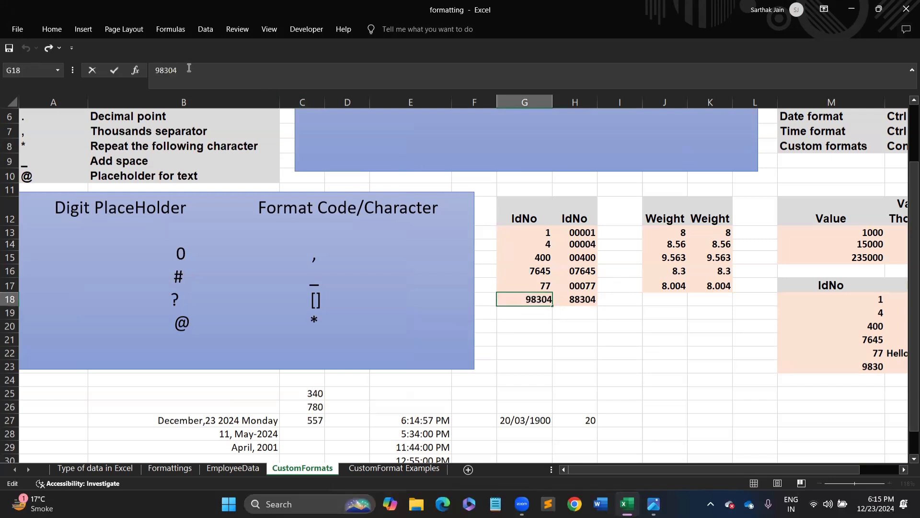
text(9)
key(Return)
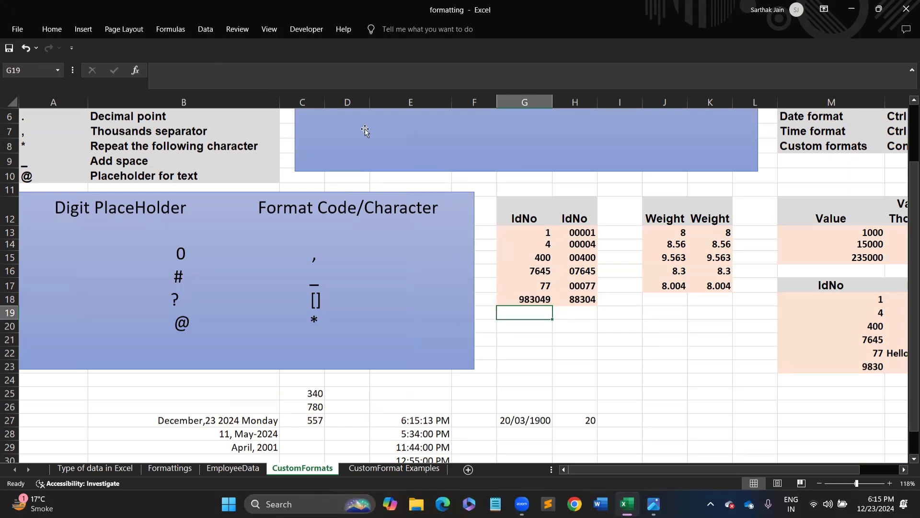
- Copy G18's 983049 into H18, then cancel the copy marquee
click(582, 298)
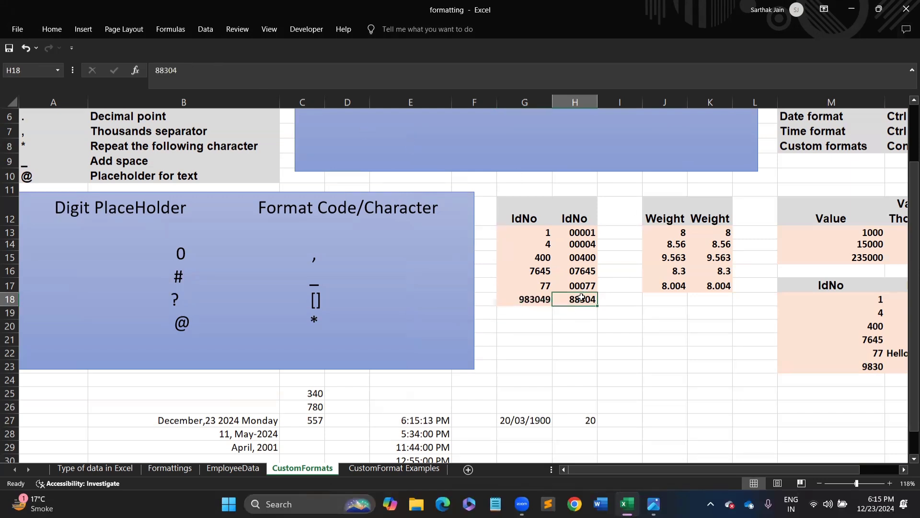
click(537, 299)
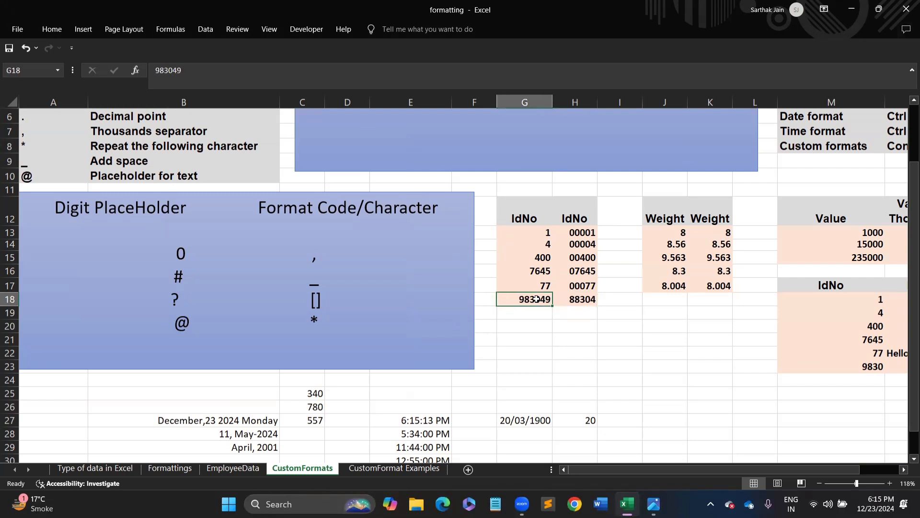
key(ctrl+c)
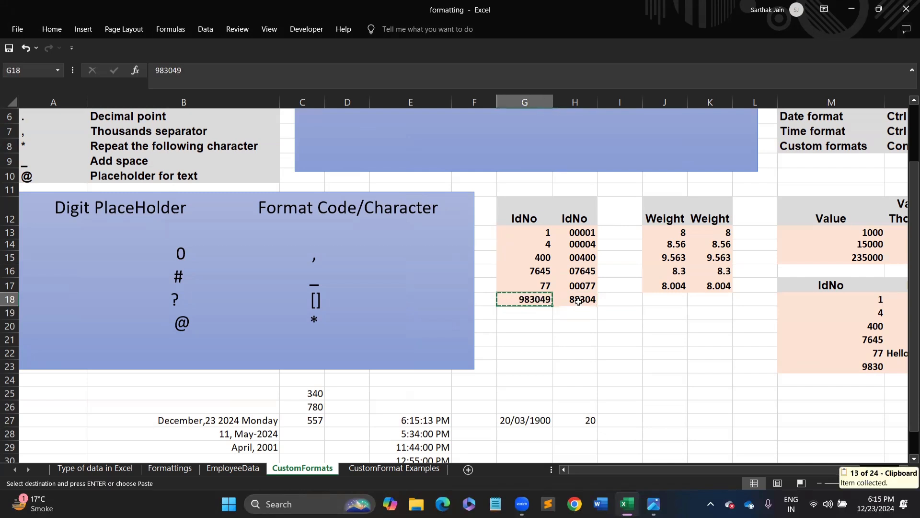
click(579, 301)
key(ctrl+v)
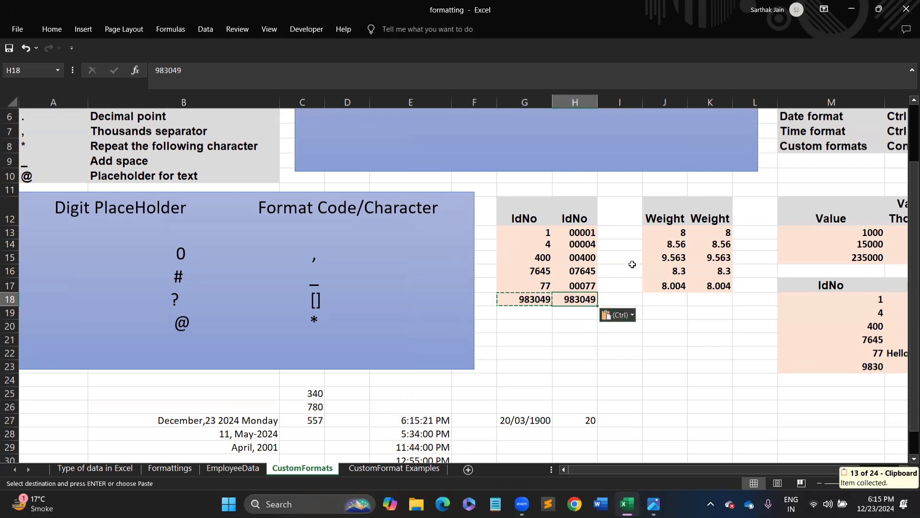
click(524, 328)
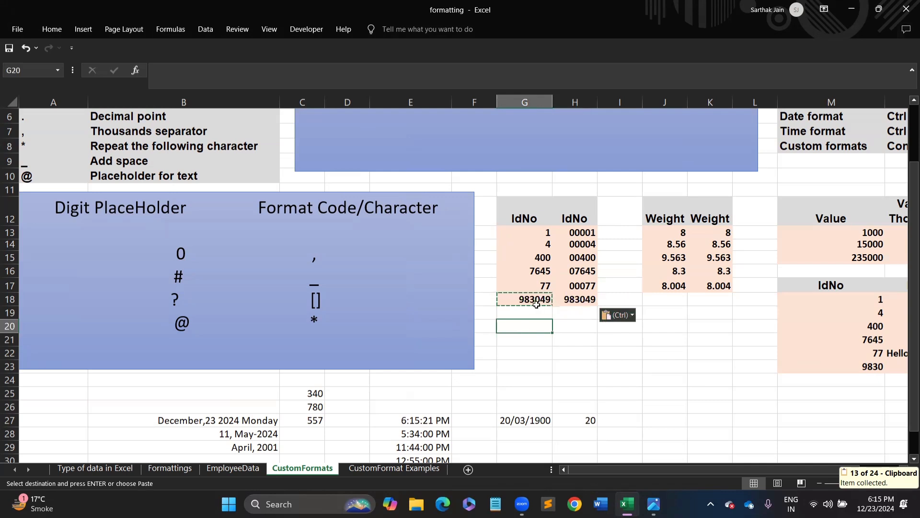
click(582, 297)
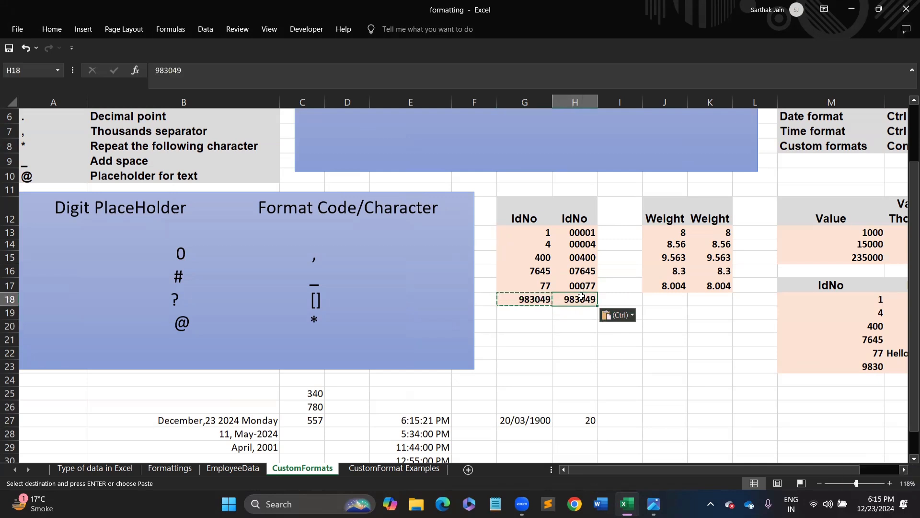
click(590, 232)
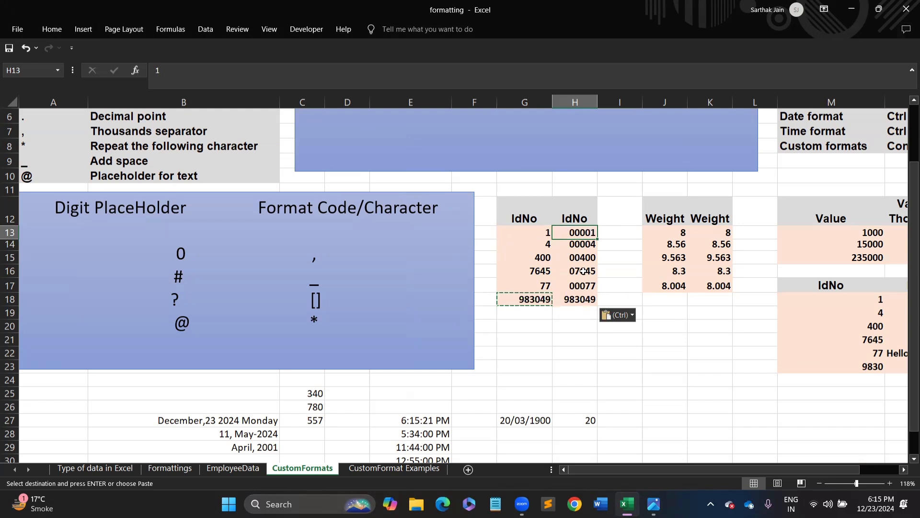
click(590, 338)
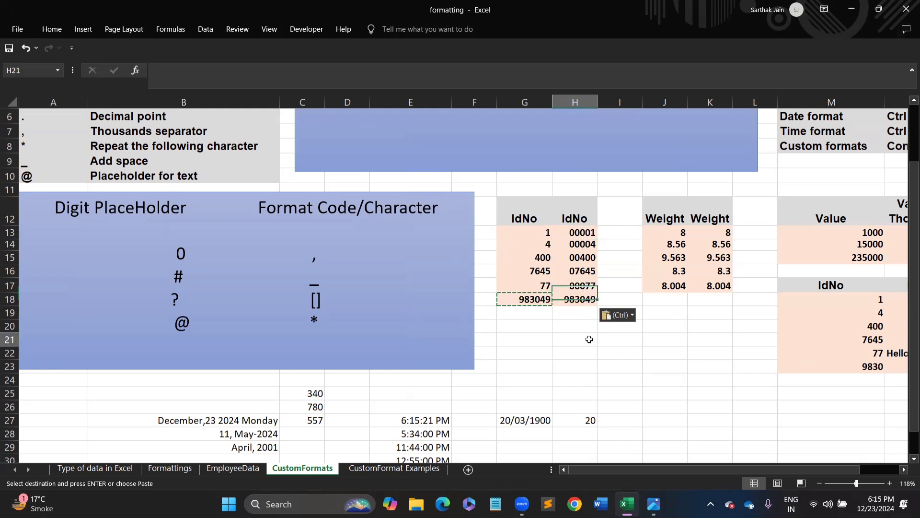
key(Escape)
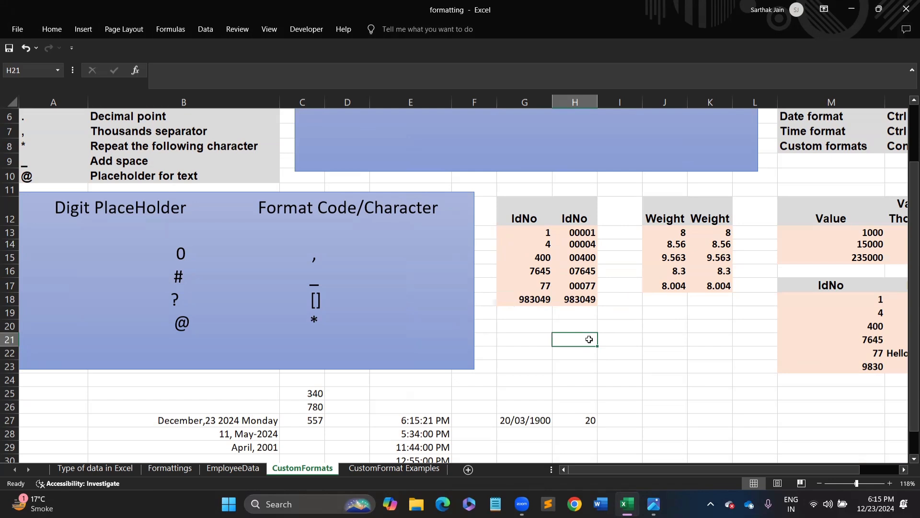
- Copy the IdNo table G12:H18 and paste it at I20
click(663, 229)
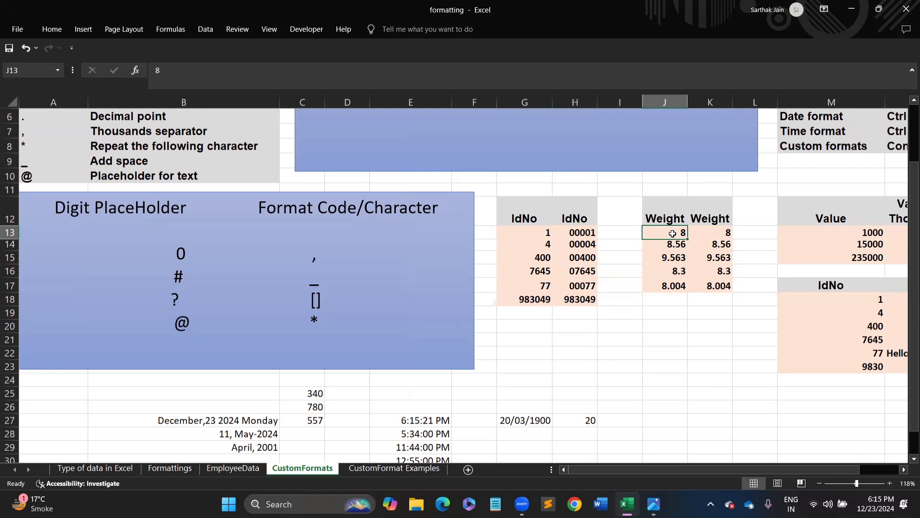
click(532, 227)
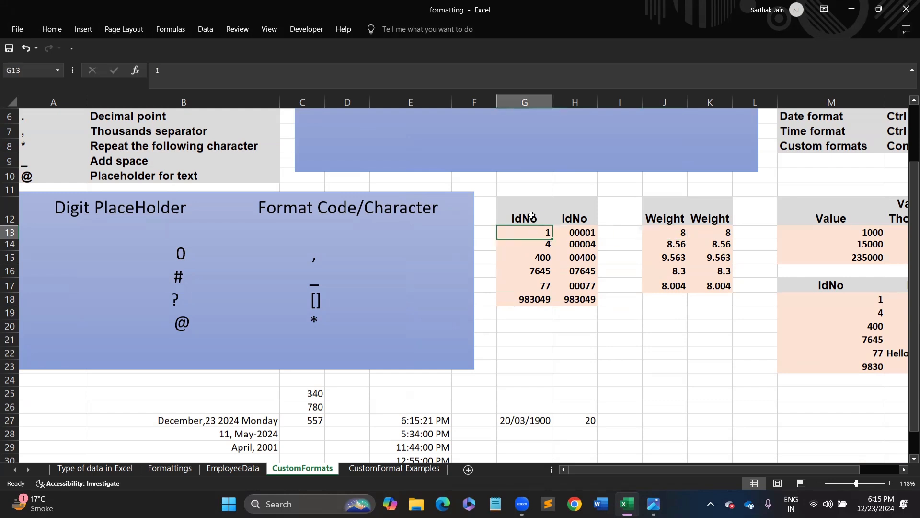
drag(527, 214, 570, 307)
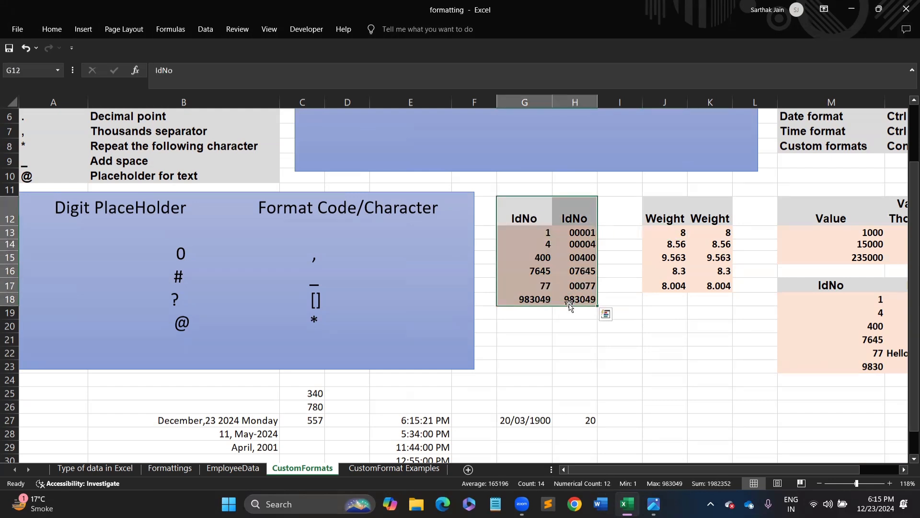
key(ctrl+c)
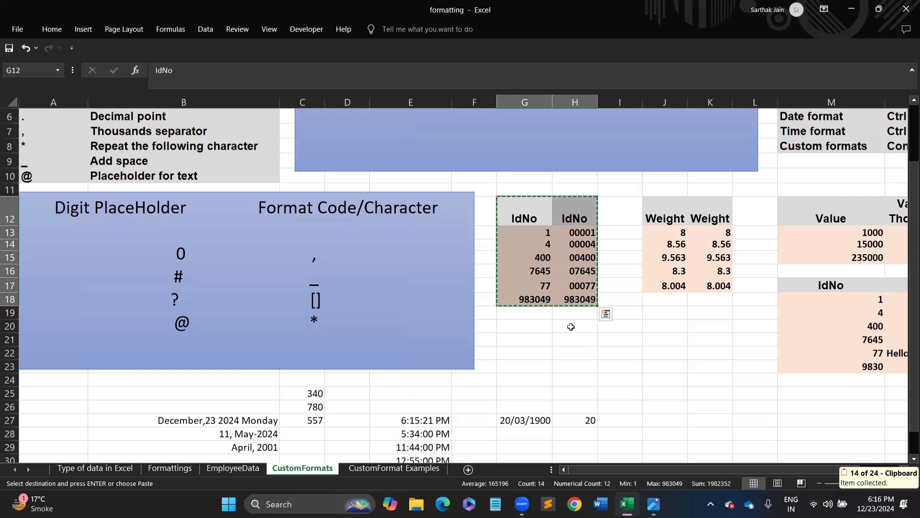
click(605, 324)
key(ctrl+v)
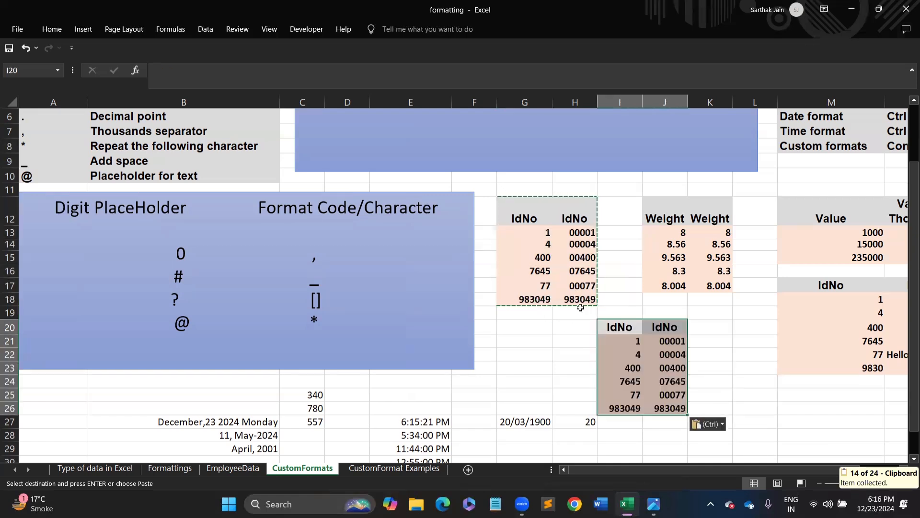
- Select the copied values J21:J26 and bring up their number format settings
click(547, 198)
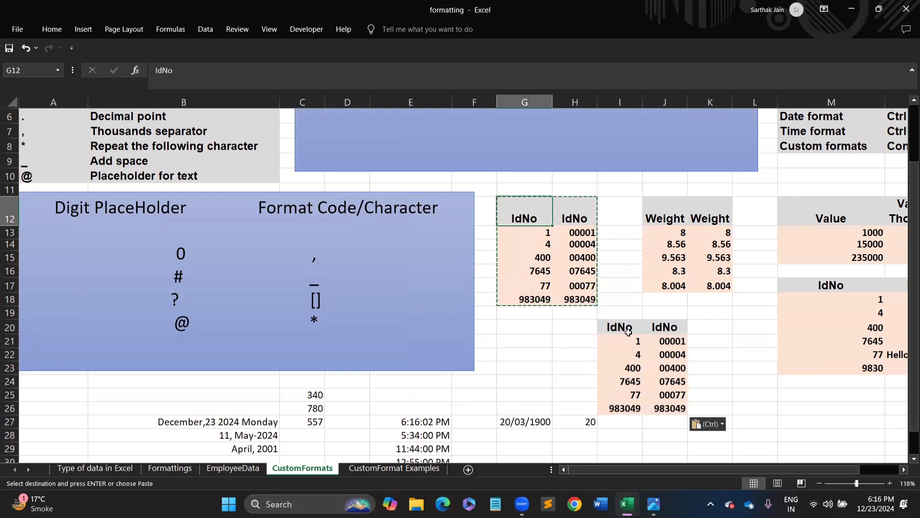
drag(628, 332, 653, 407)
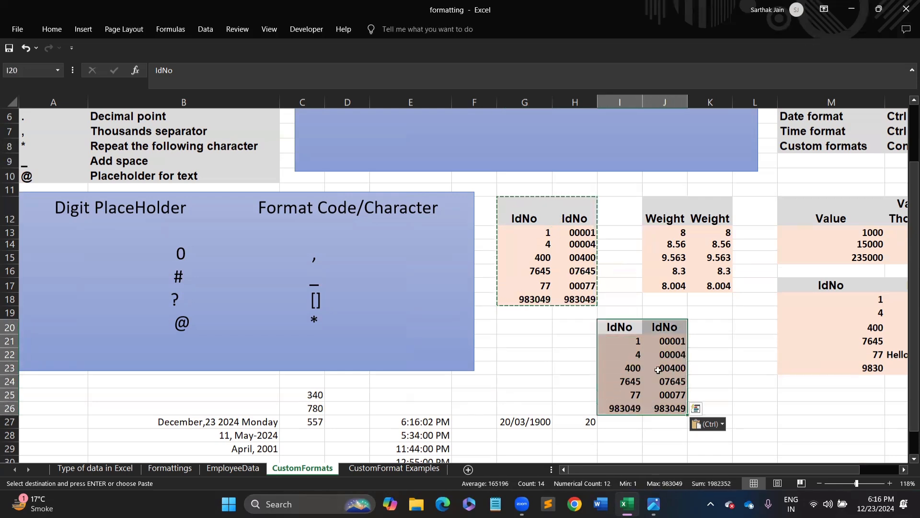
drag(676, 341, 679, 405)
key(ctrl+1)
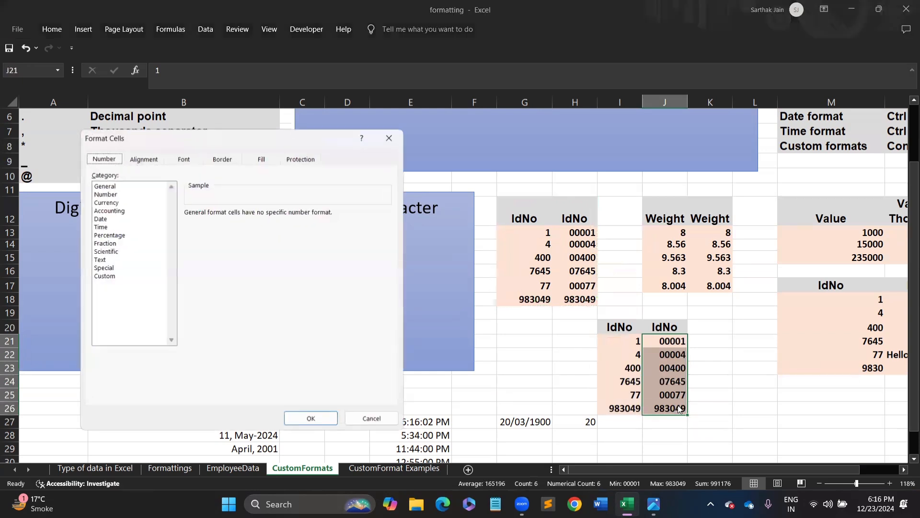
- Change J21:J26's custom format code from 00000 to #
click(102, 269)
click(102, 276)
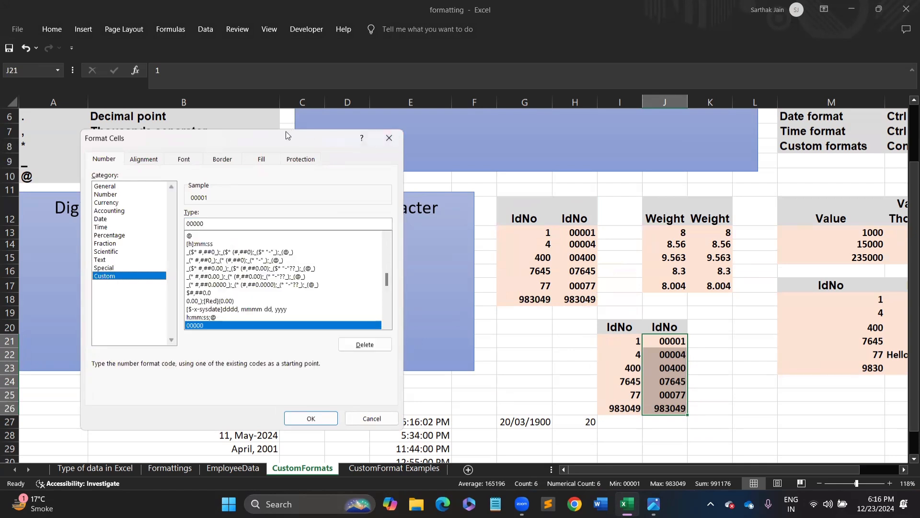
drag(287, 135, 280, 109)
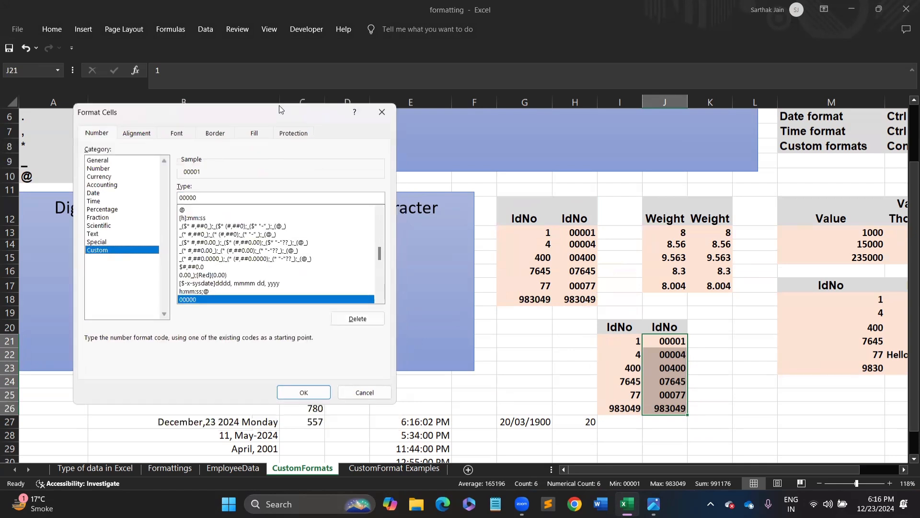
click(200, 195)
key(BackSpace)
key(BackSpace)
key(BackSpace)
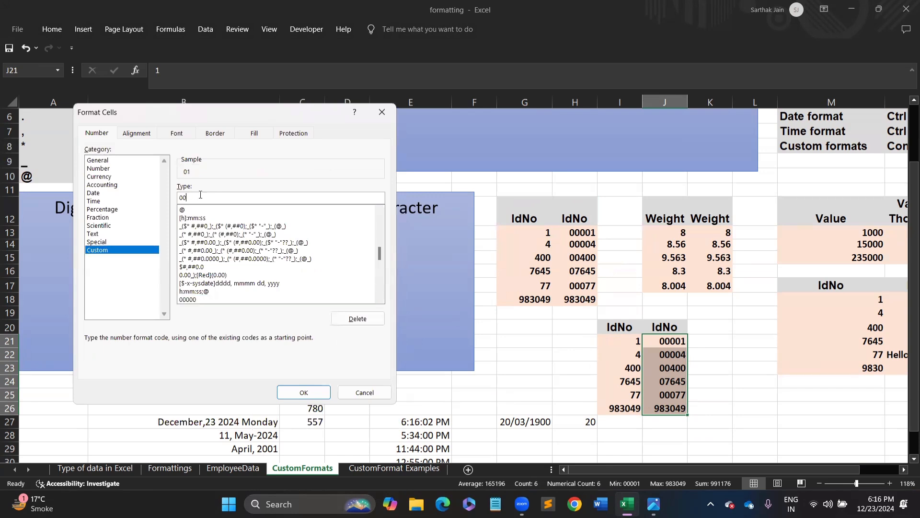
key(BackSpace)
text(#)
key(Return)
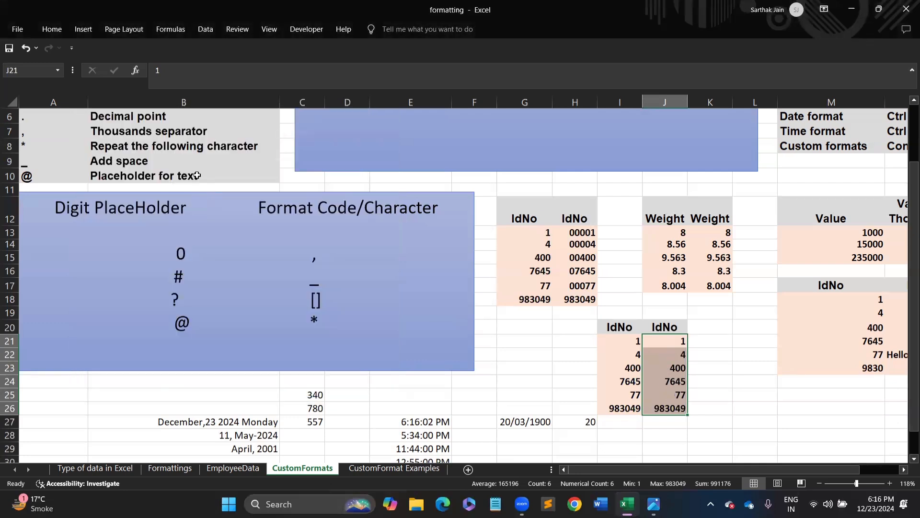
- Check K20's format settings without changing them, then reselect J21:J26
click(695, 321)
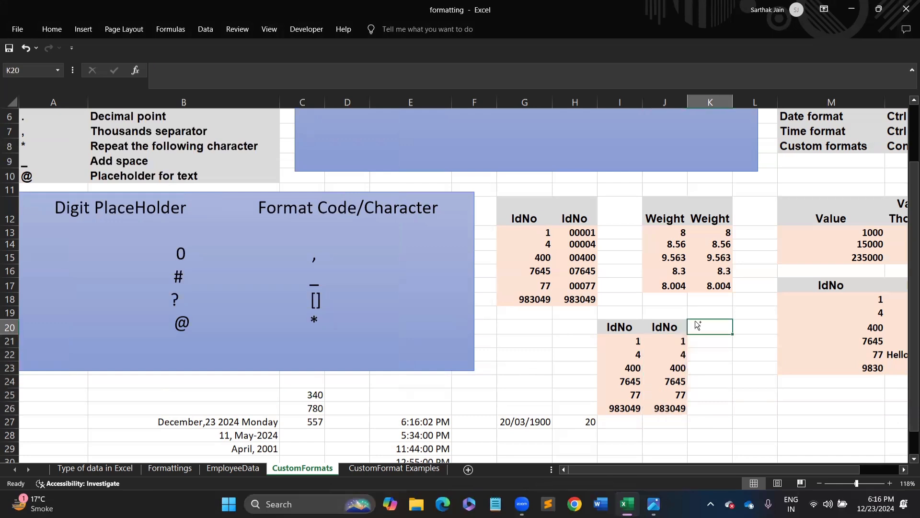
key(ctrl+1)
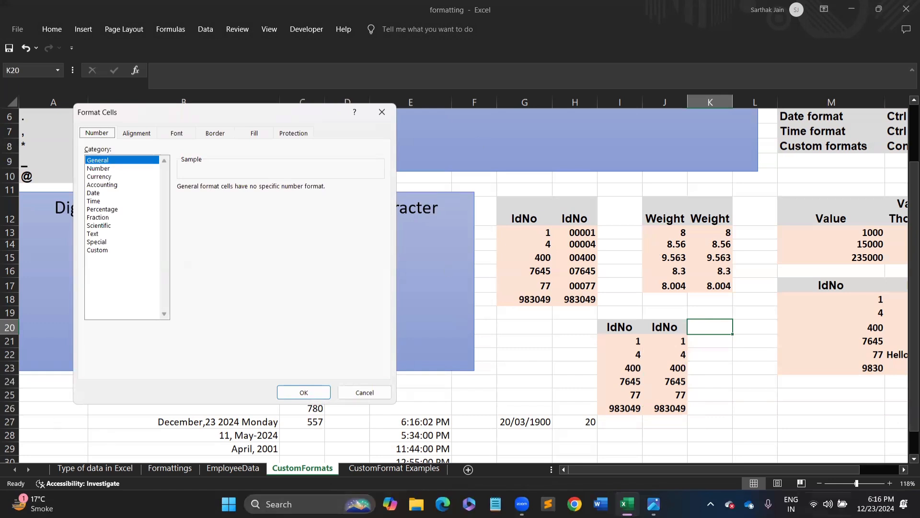
key(Escape)
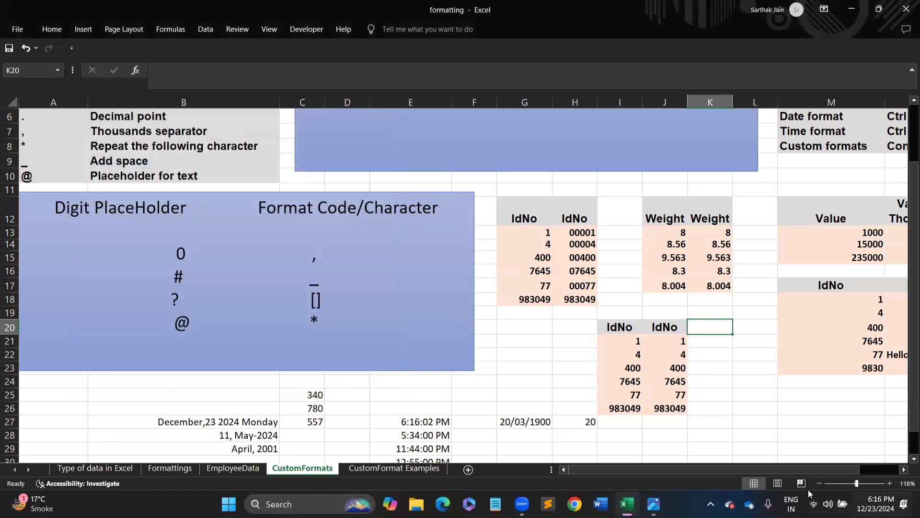
click(673, 338)
drag(673, 338, 672, 407)
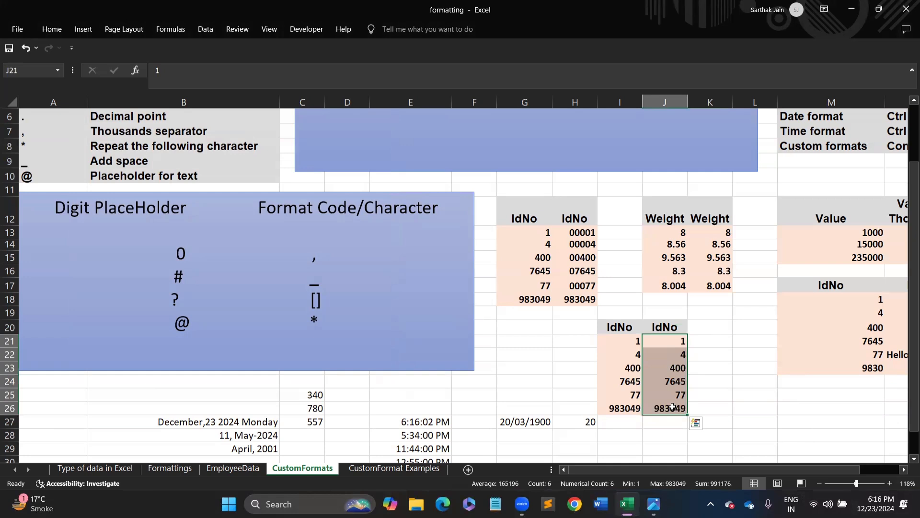
- Apply the custom format ## to J21:J26
key(ctrl+1)
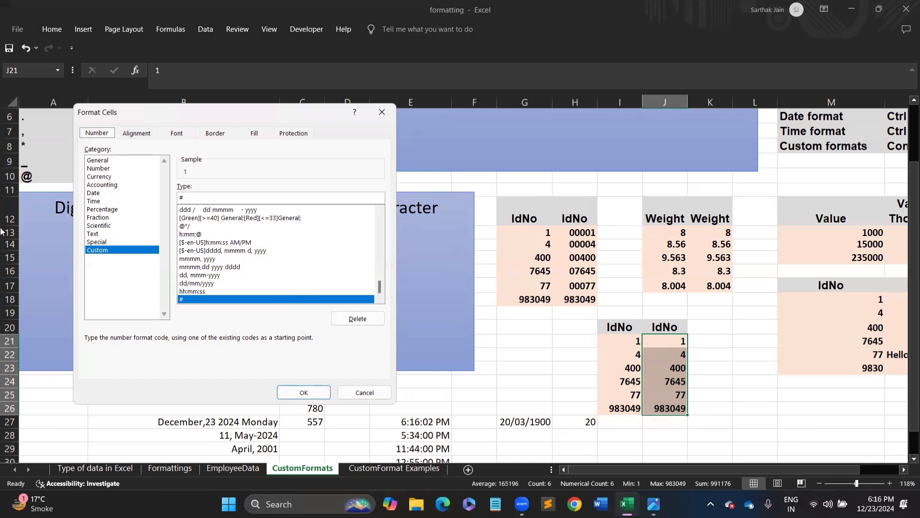
click(188, 197)
text(#)
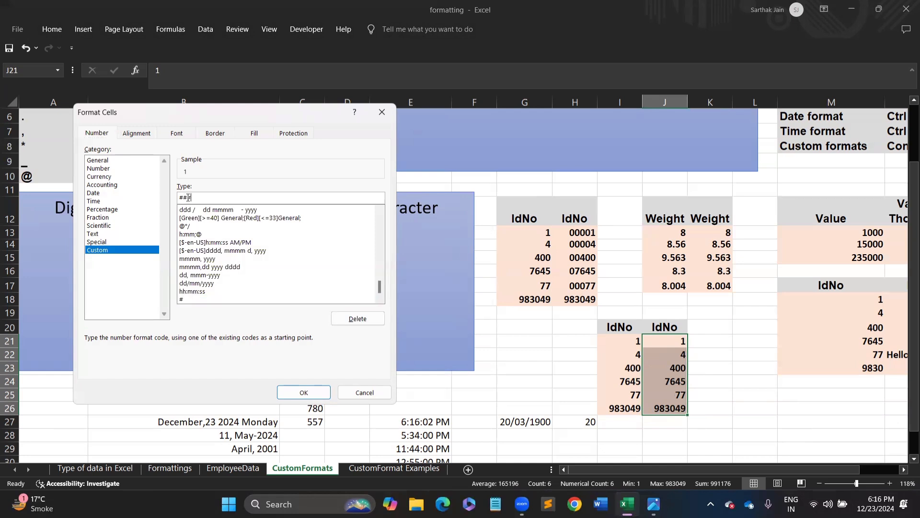
key(Return)
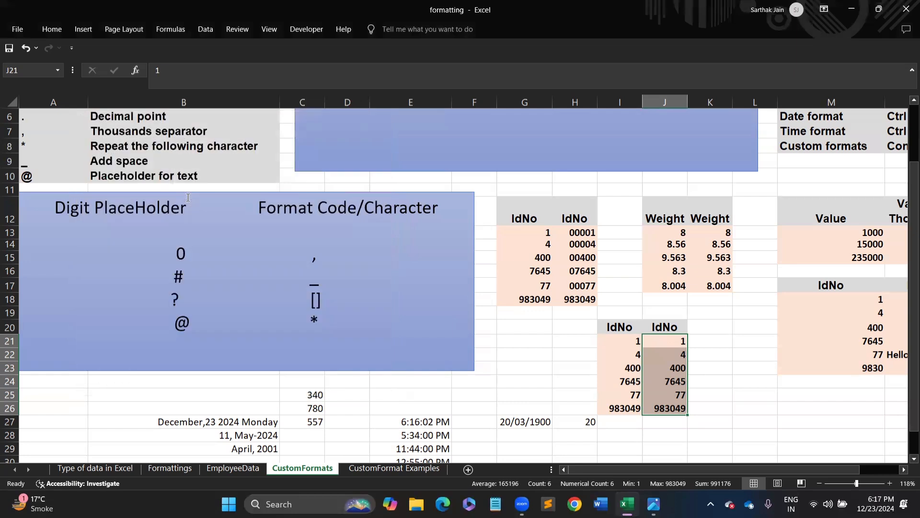
click(187, 197)
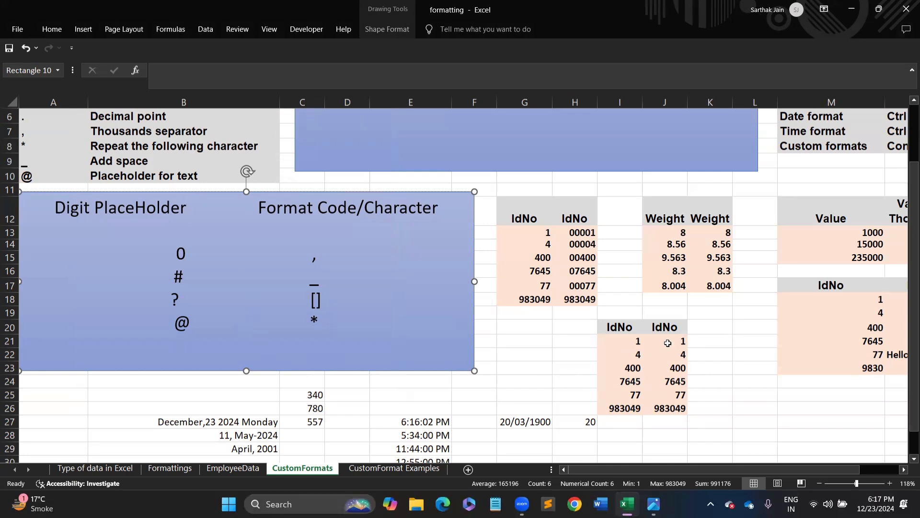
drag(664, 346, 672, 408)
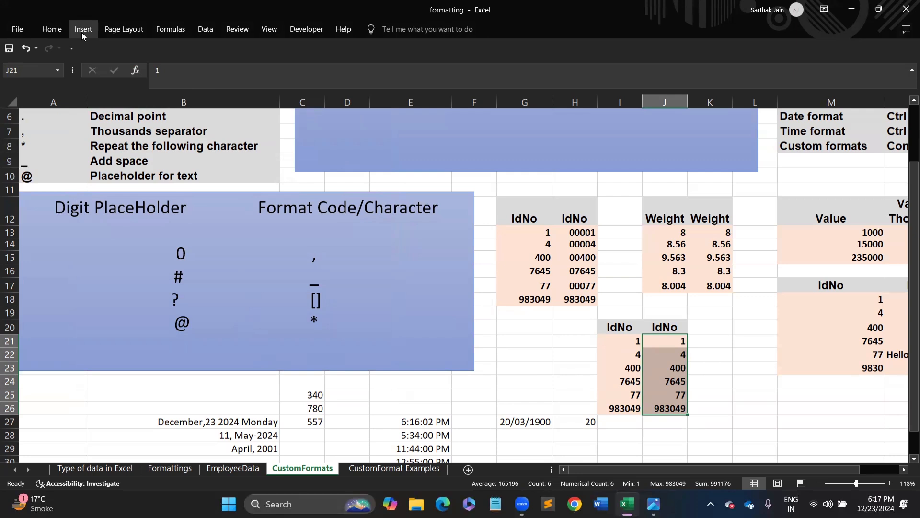
- Change J21:J26 to a #,##,### style code, showing values like 7,645. and 983,049
key(ctrl+1)
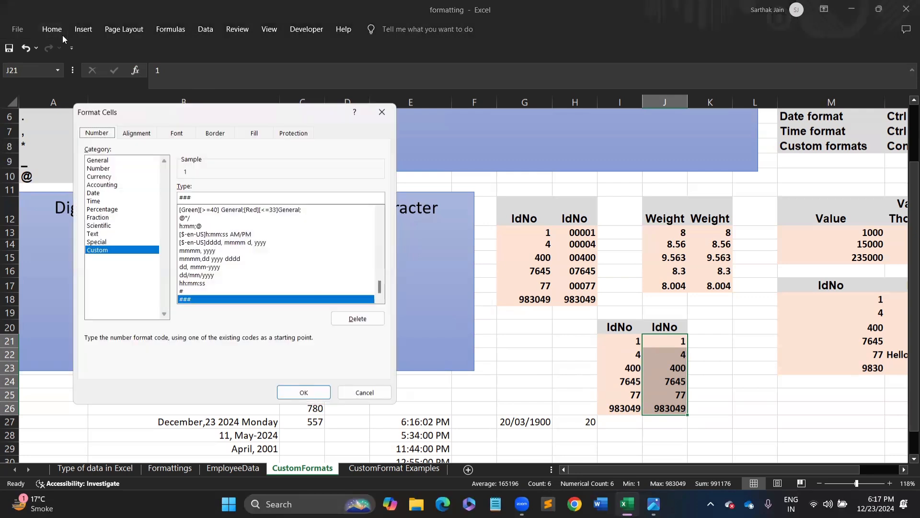
click(196, 200)
key(BackSpace)
key(BackSpace)
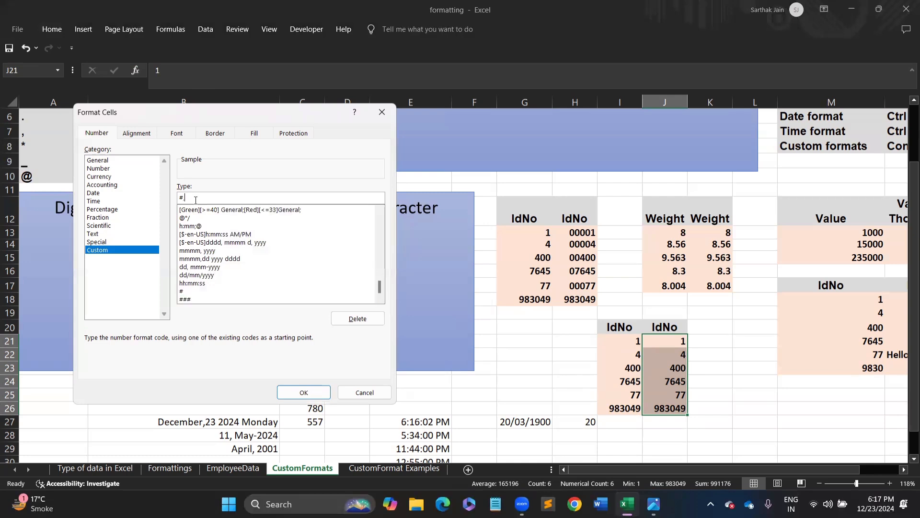
text(,##,###,##)
key(Return)
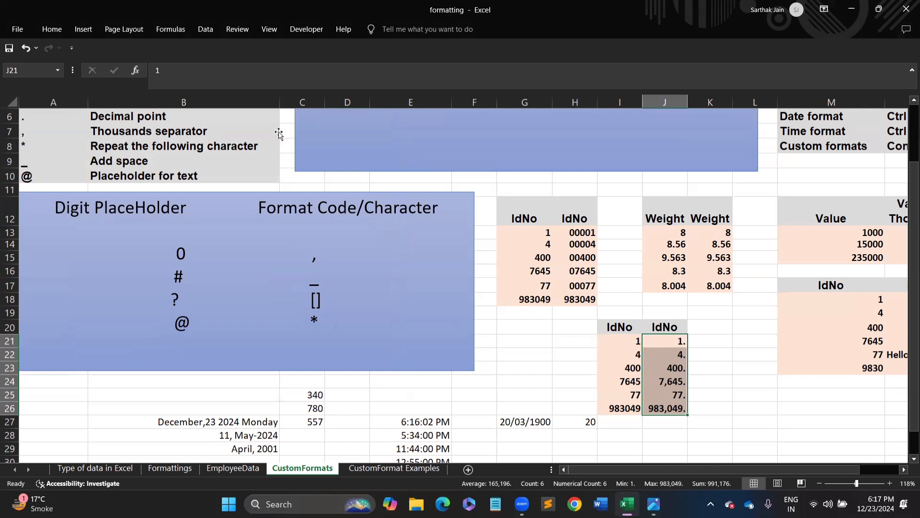
key(ctrl+1)
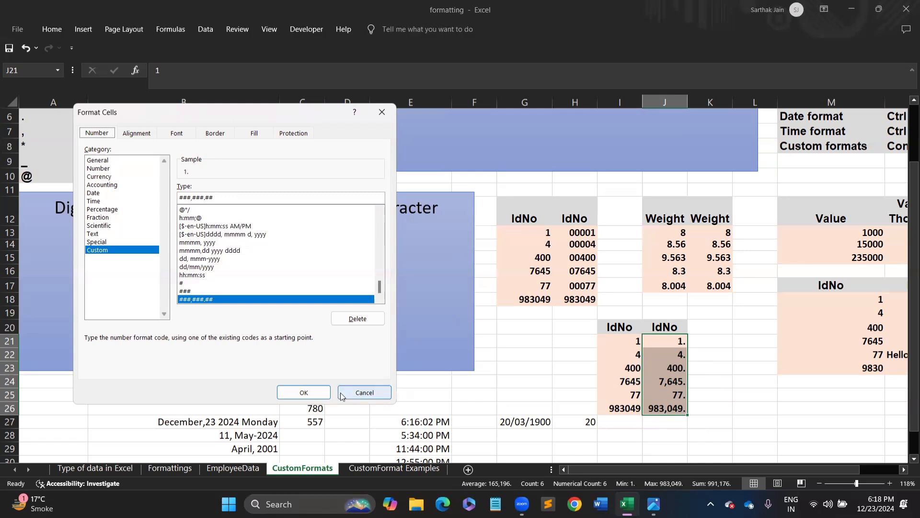
click(364, 393)
drag(623, 342, 615, 408)
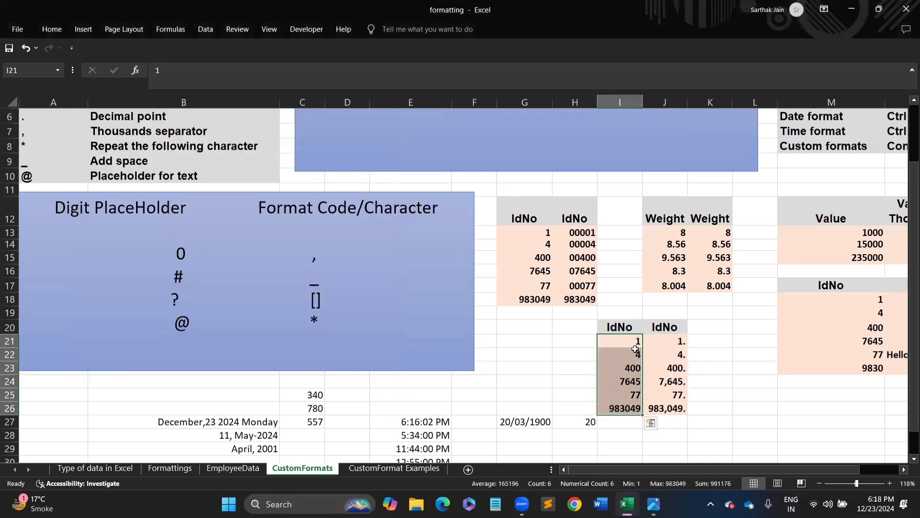
- Enter 6.78, 123.5, 7645.87423 and 77.1 in I22:I25
click(630, 355)
text(6)
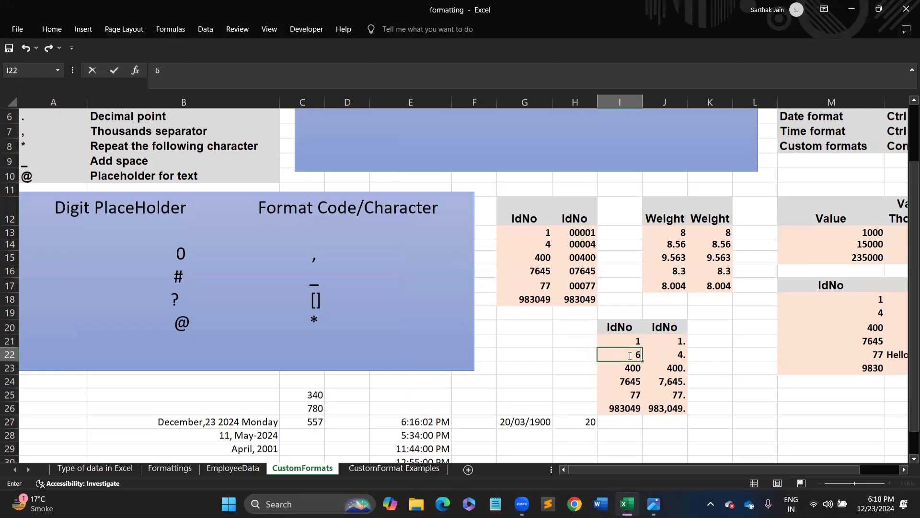
text(.78)
key(Return)
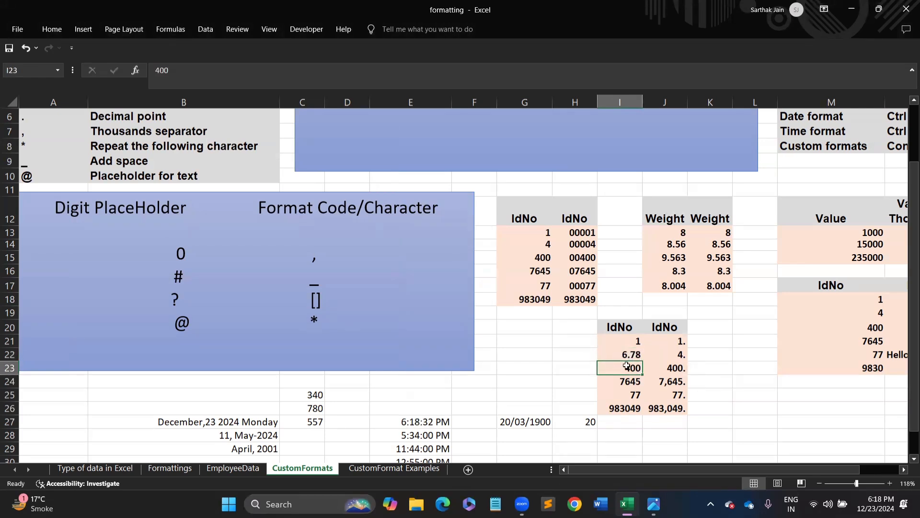
text(123)
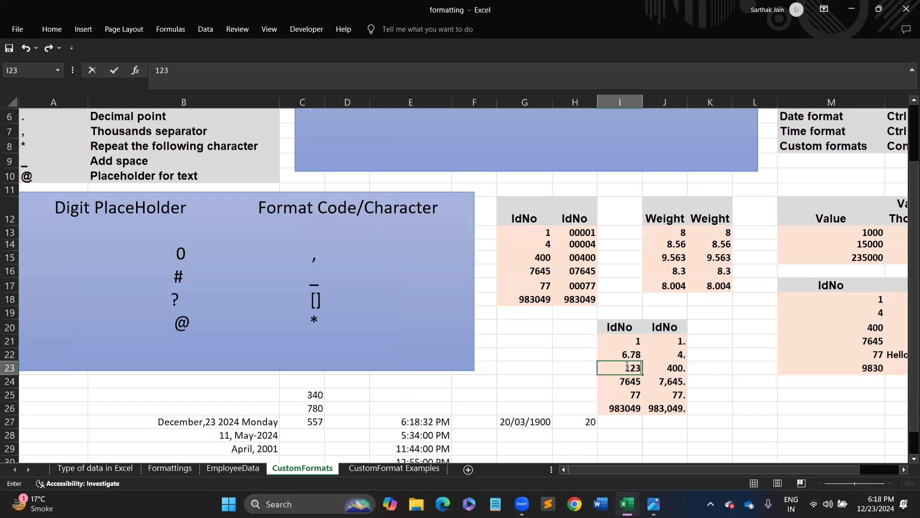
text(.5)
key(Return)
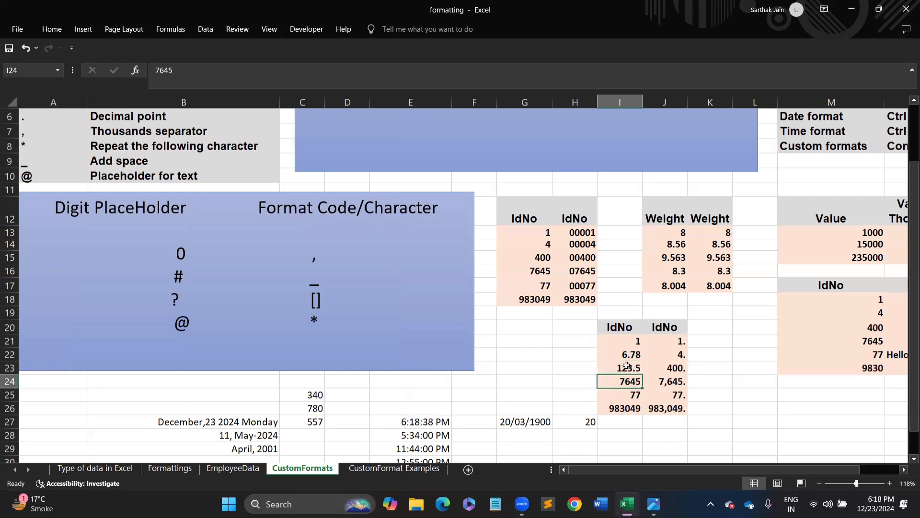
text(76)
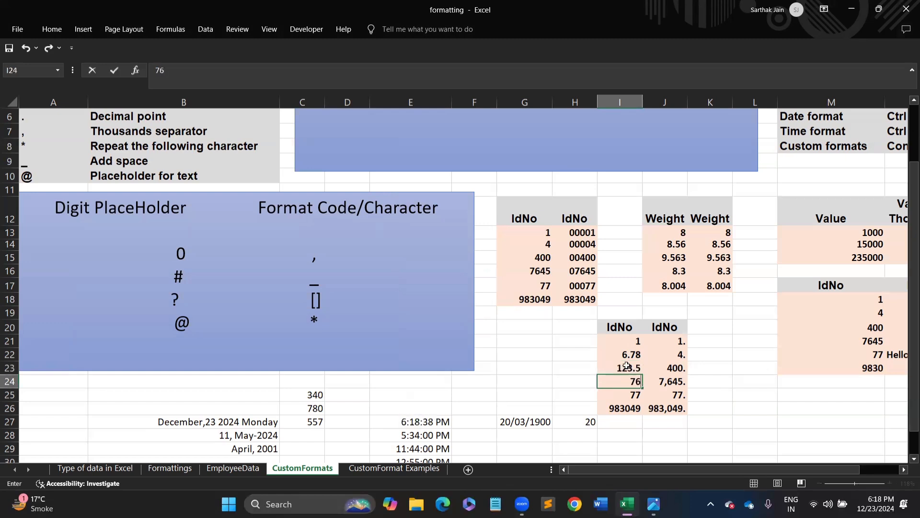
text(45.87423)
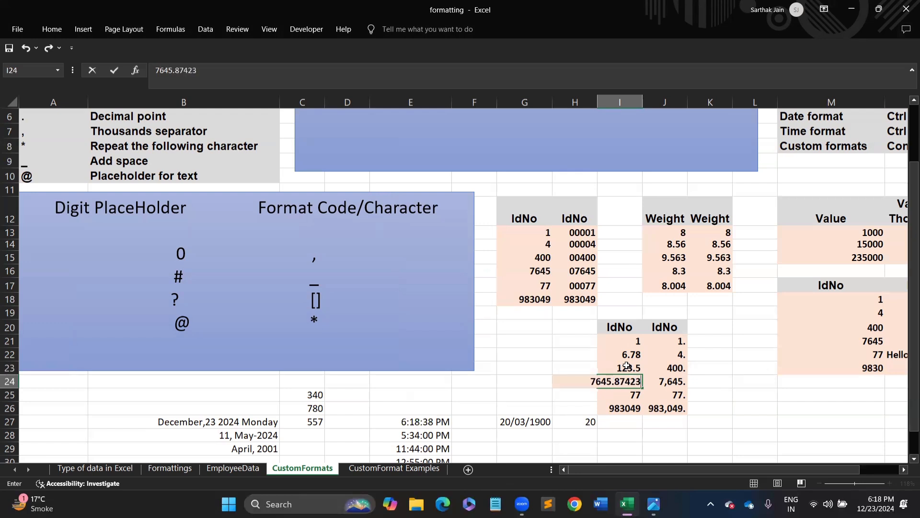
key(Return)
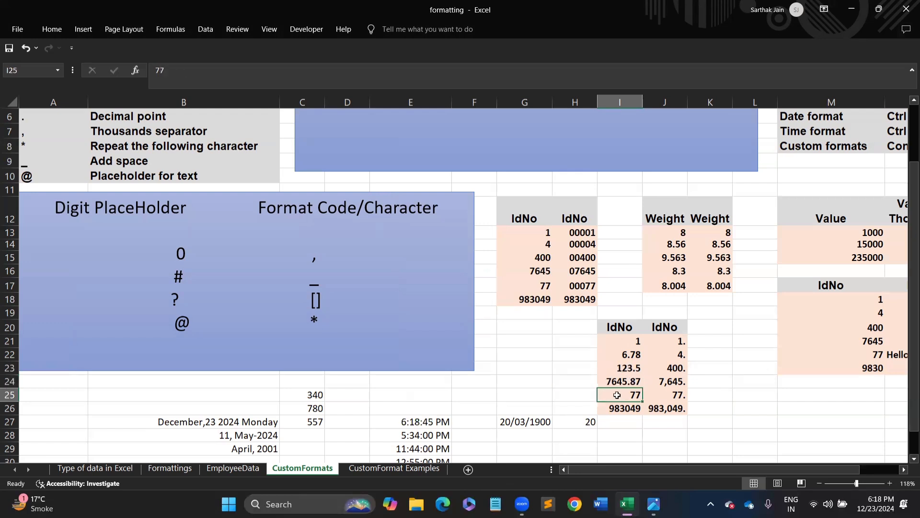
text(77)
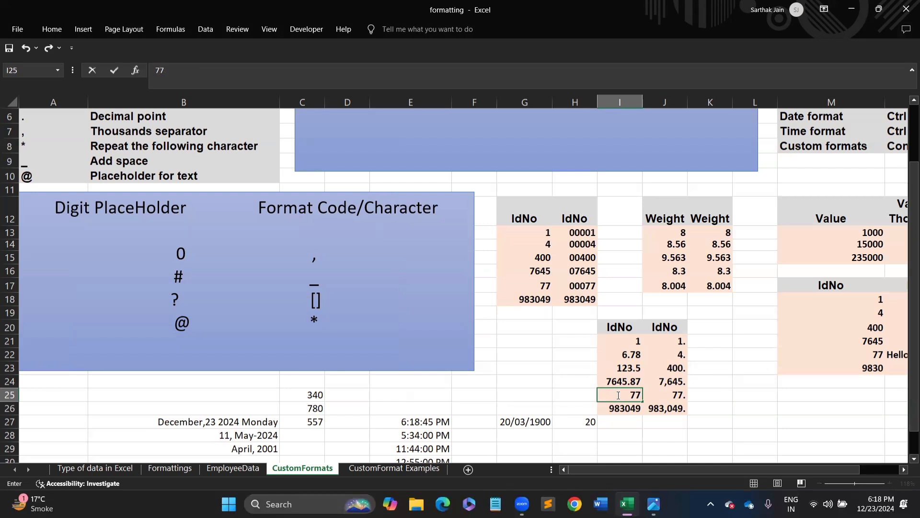
text(.1)
key(Return)
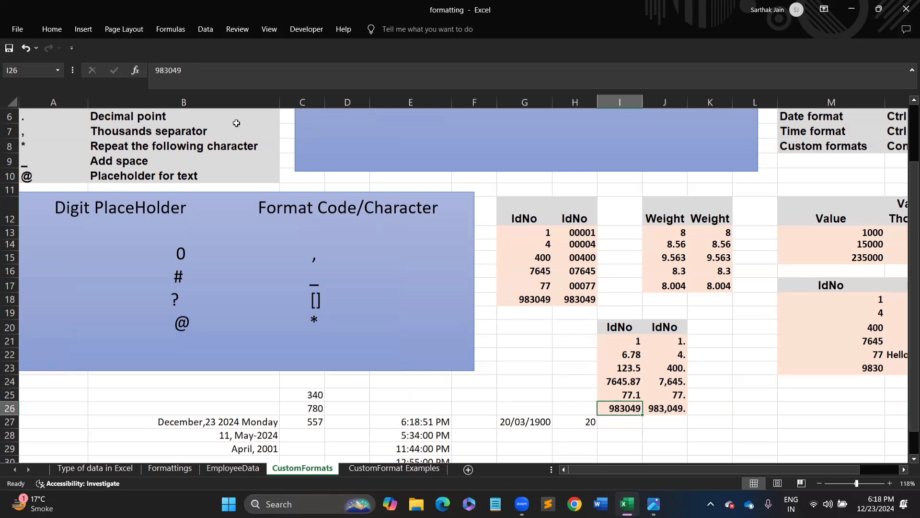
- Edit I26 in the formula bar to 983049.592
click(194, 67)
text(.)
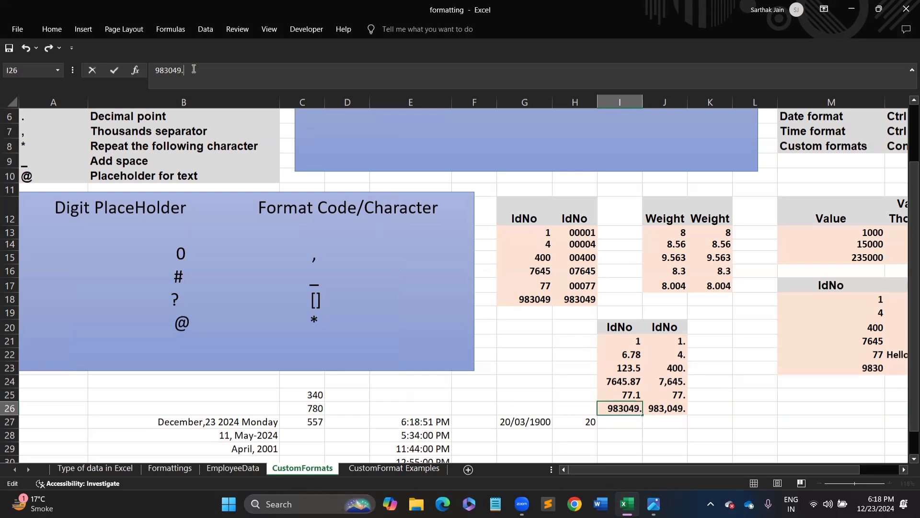
text(50)
key(Return)
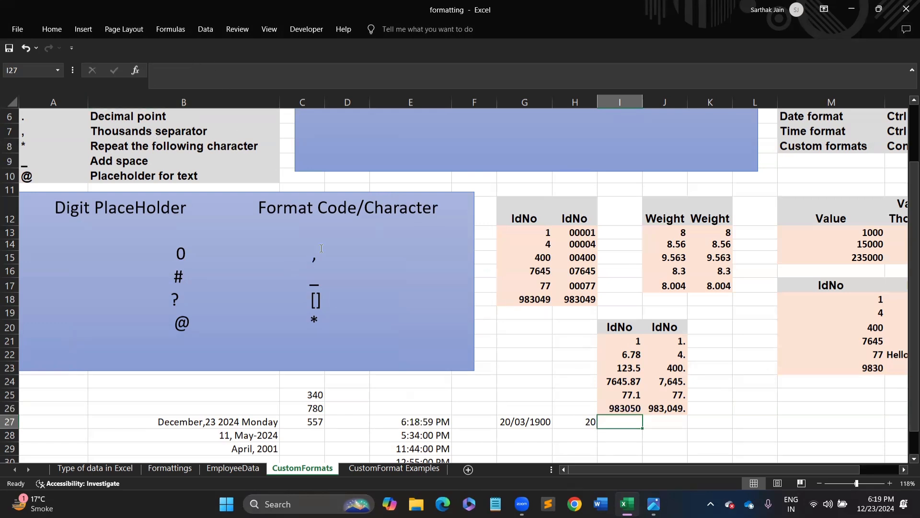
click(600, 408)
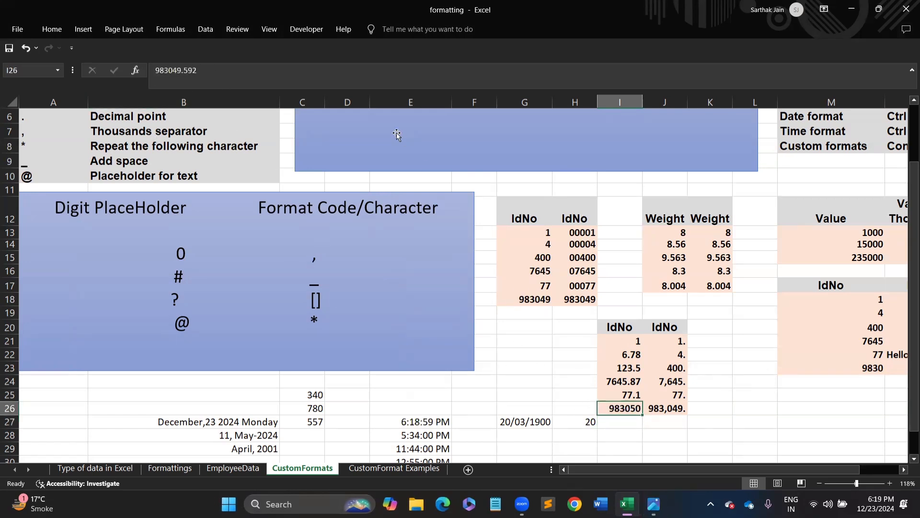
key(F2)
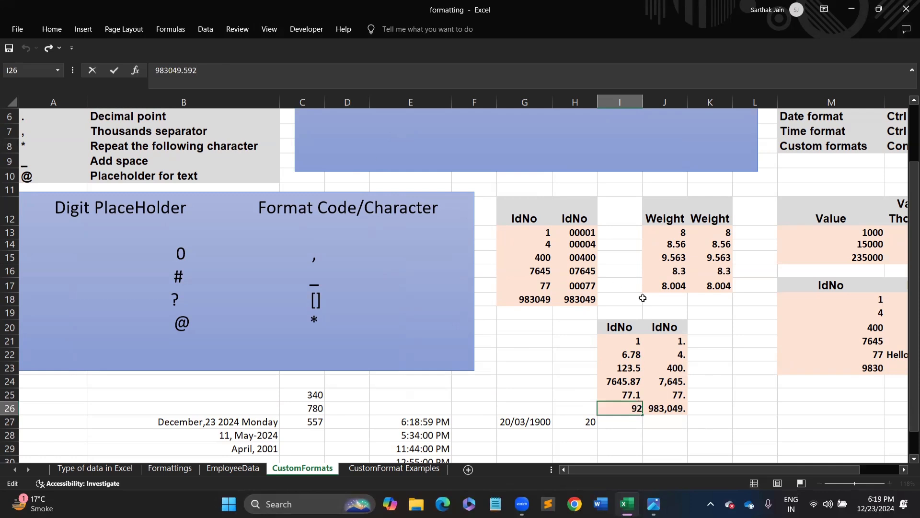
key(Return)
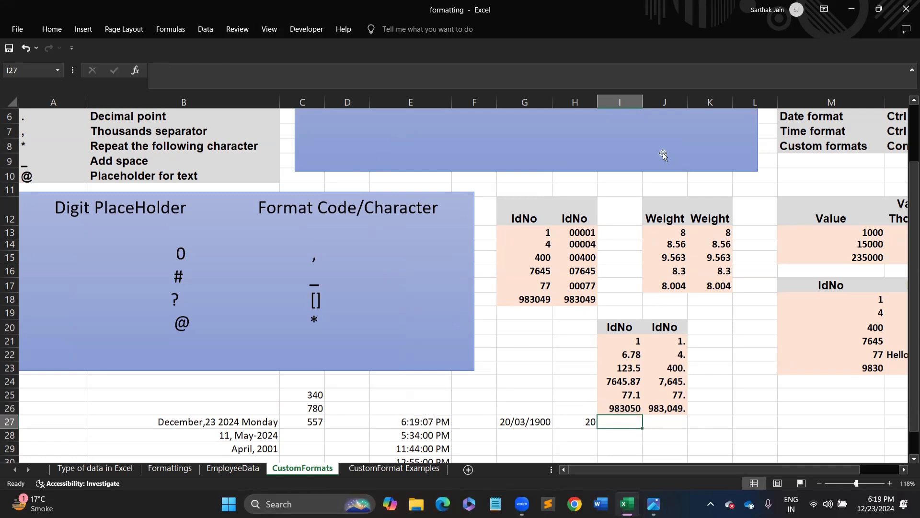
- Widen column I and copy the decimal values I21:I26 into J21:J26
drag(657, 100, 671, 102)
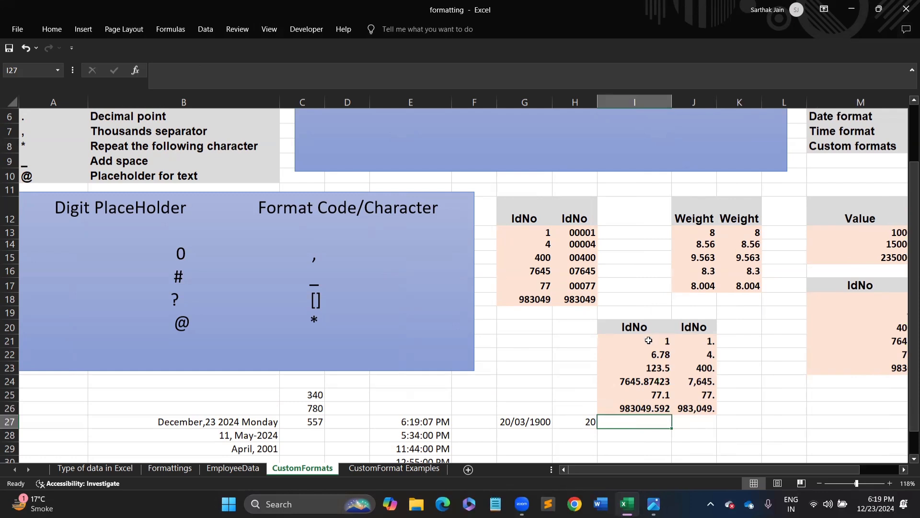
drag(650, 341, 647, 417)
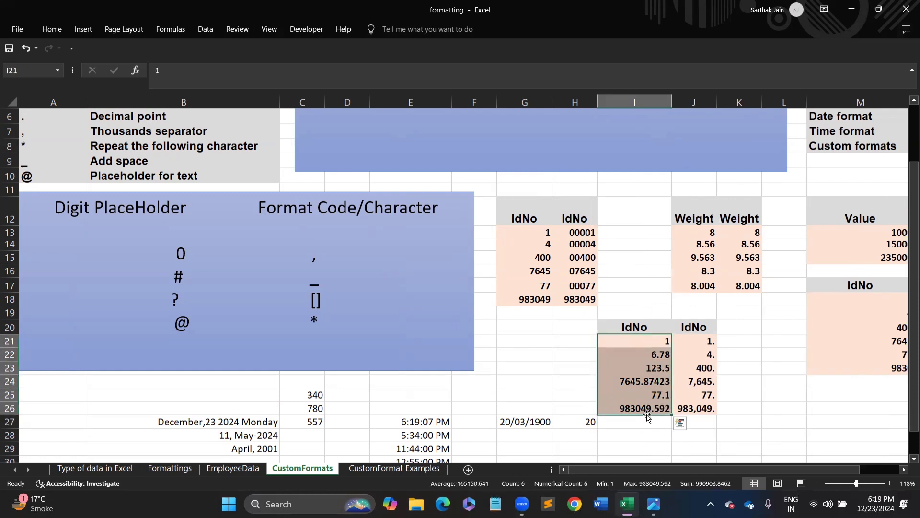
key(ctrl+c)
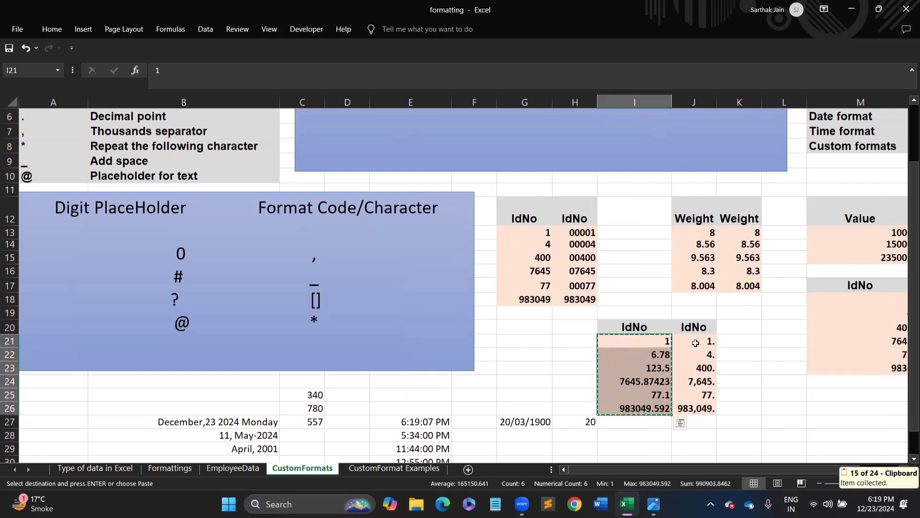
drag(696, 344, 705, 406)
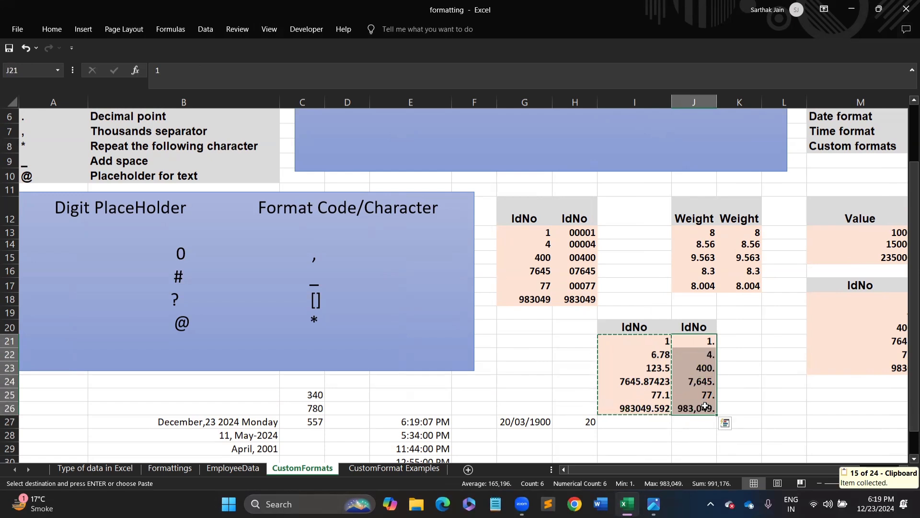
key(ctrl+v)
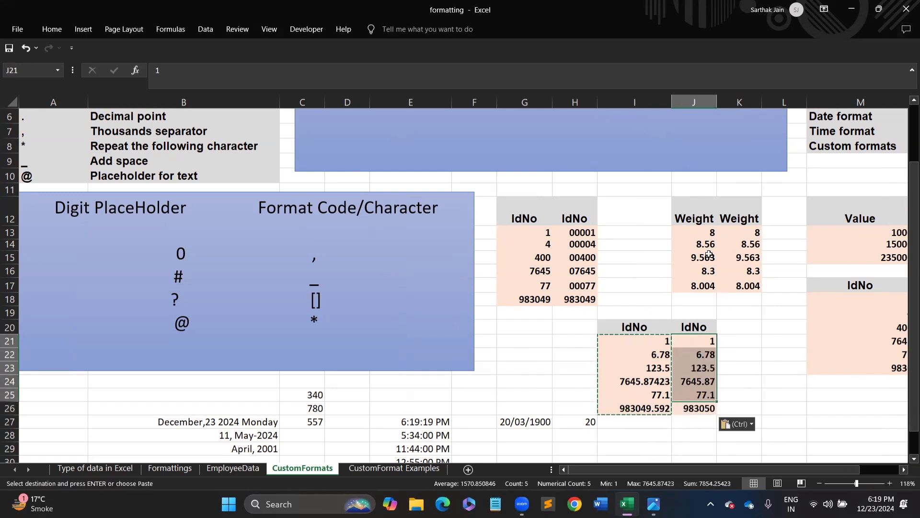
- Widen column J, reselect J21:J26 and clear the copy marquee
drag(716, 106, 742, 105)
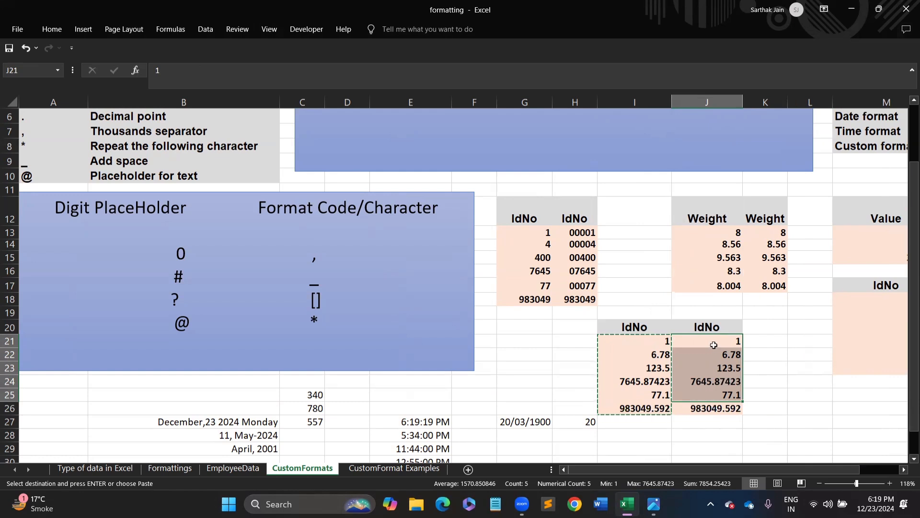
drag(714, 346, 718, 408)
key(Escape)
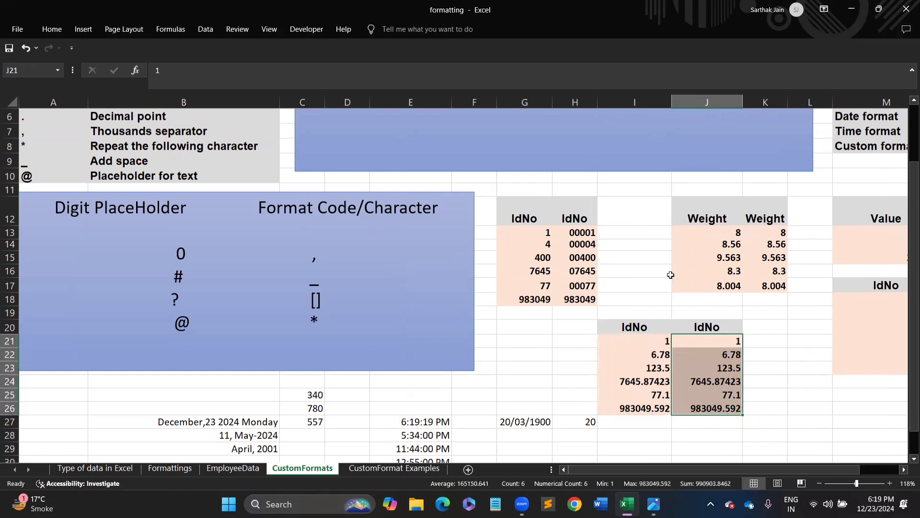
key(ctrl+1)
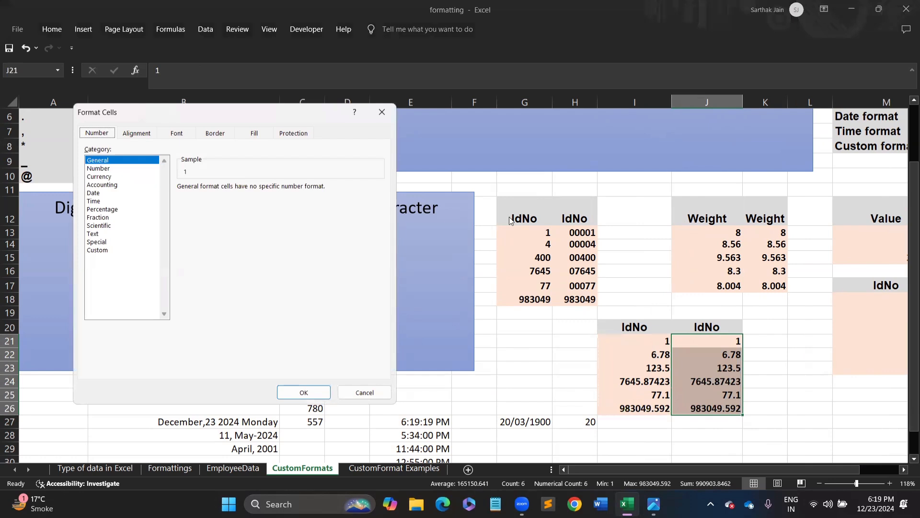
- Give J21:J26 the custom code ###,###.## so 983049.592 reads 983,049.59
click(102, 253)
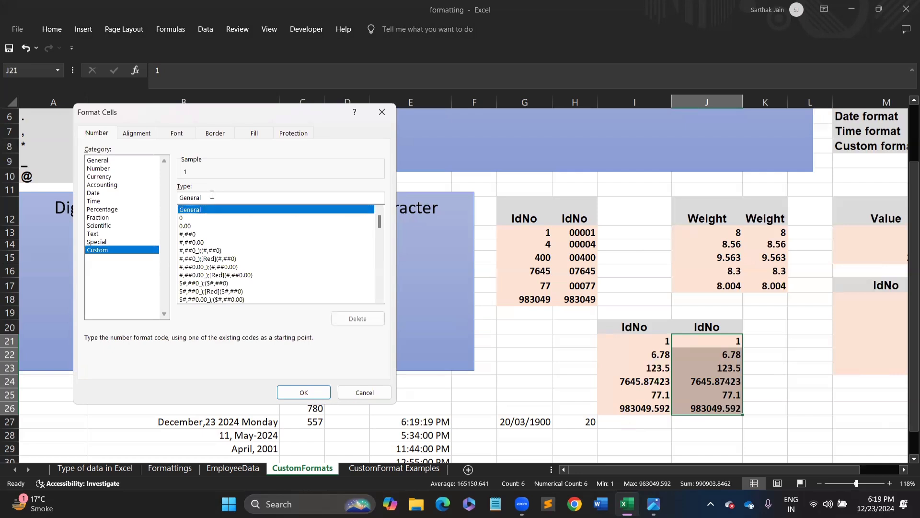
key(BackSpace)
key(BackSpace)
key(BackSpace)
key(BackSpace)
key(BackSpace)
key(BackSpace)
key(BackSpace)
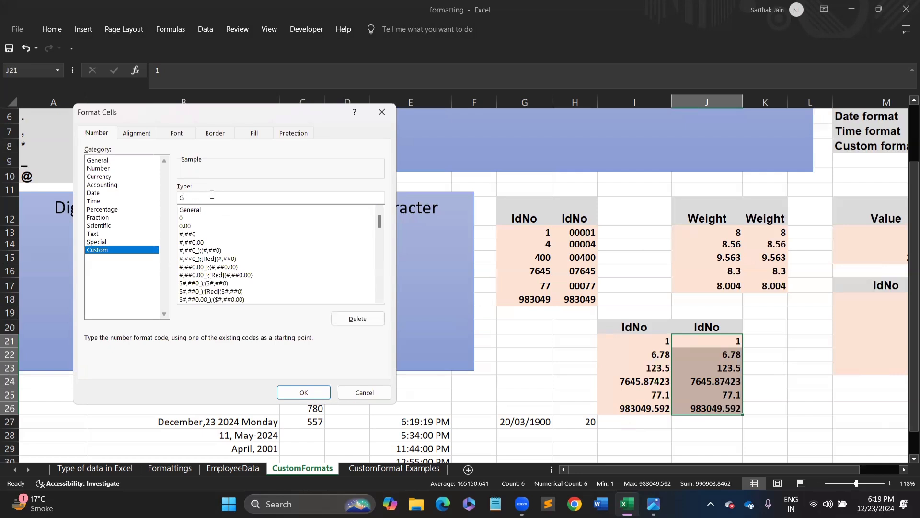
text(###,###)
text(33)
key(BackSpace)
key(BackSpace)
text(##)
key(Return)
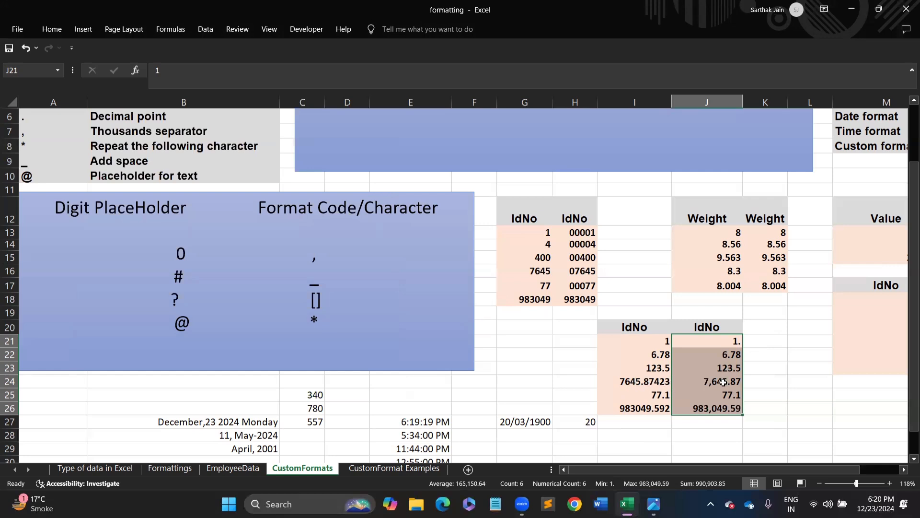
- Compare I24's stored value with J24's formatted one, then copy I21:I26 to I28
click(653, 380)
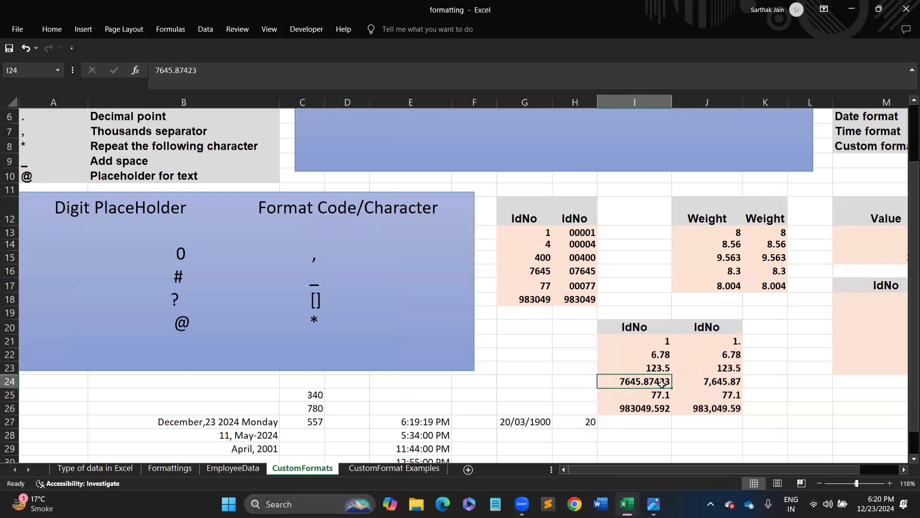
click(742, 380)
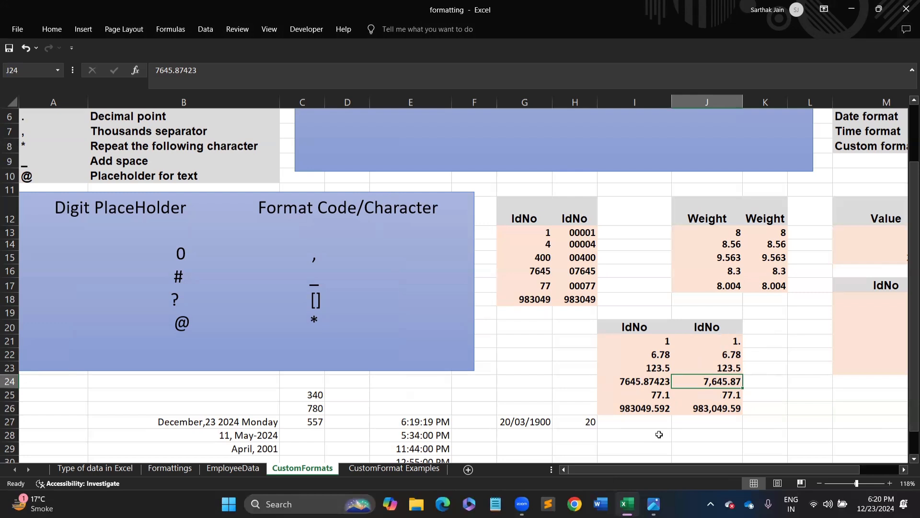
click(694, 438)
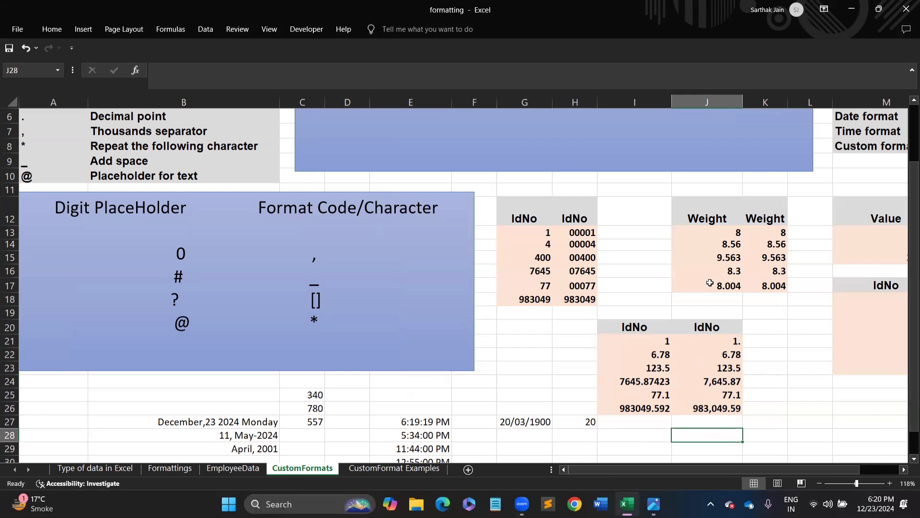
drag(645, 342, 651, 407)
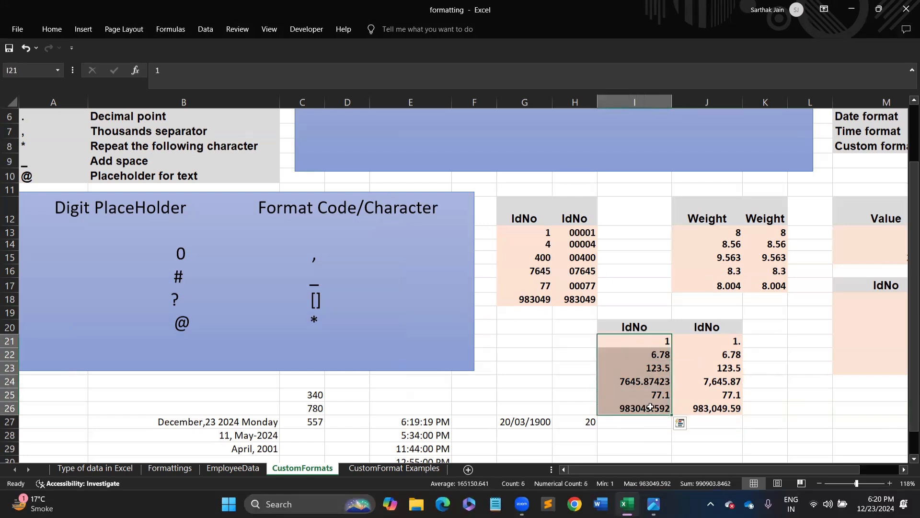
key(ctrl+c)
click(650, 437)
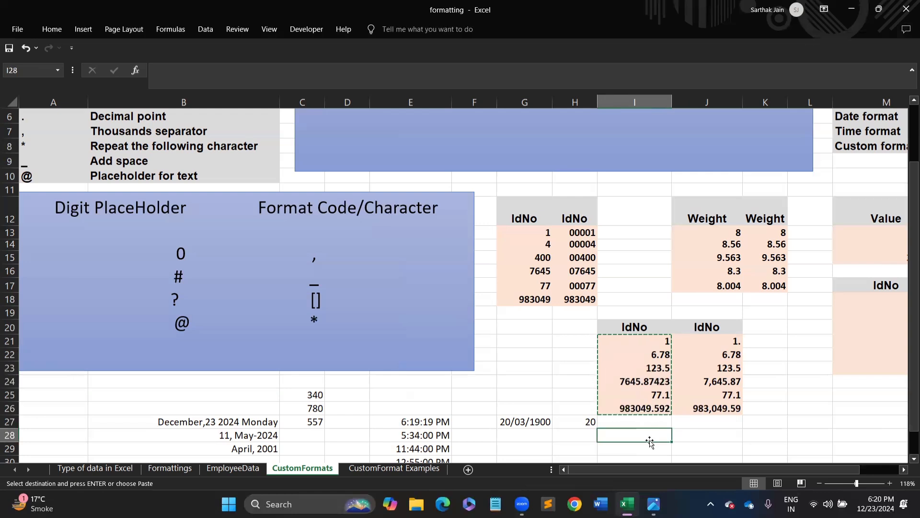
key(ctrl+v)
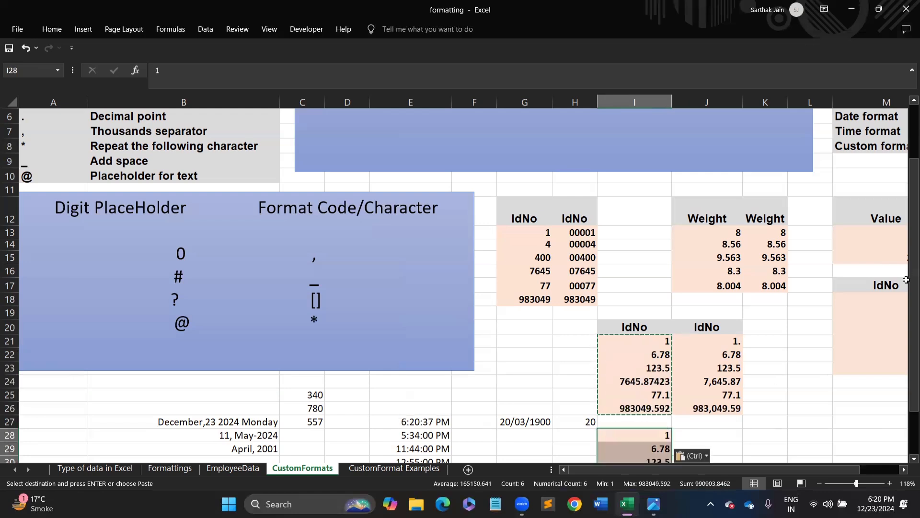
- Enter three mobile-number values into I28, I29 and I30
scroll(815, 312, down, 2)
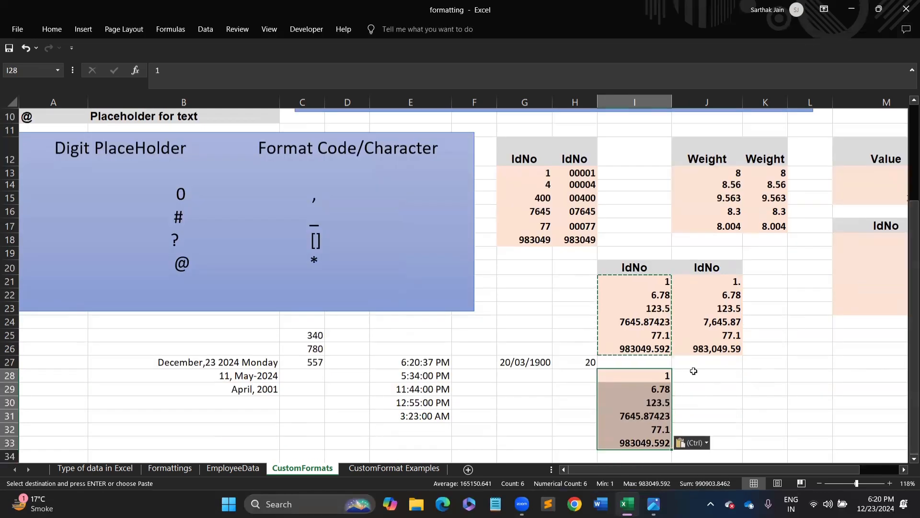
key(Escape)
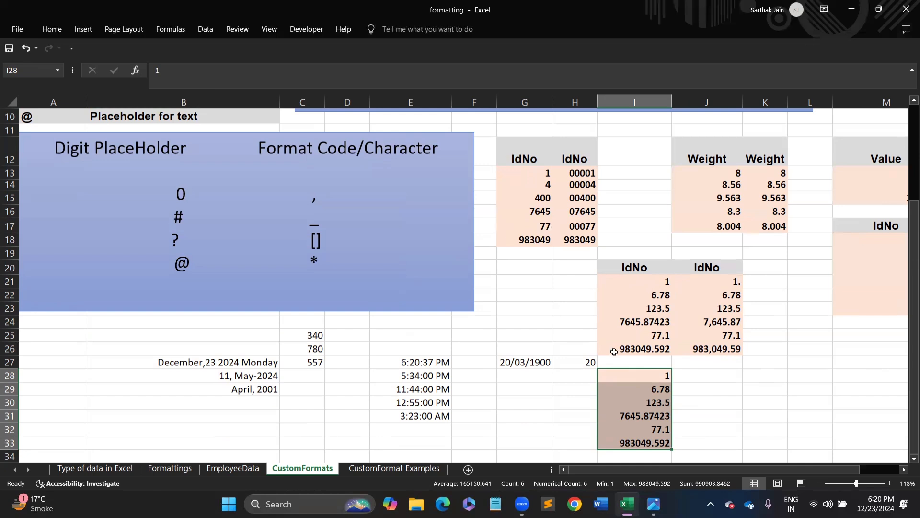
text(8756544)
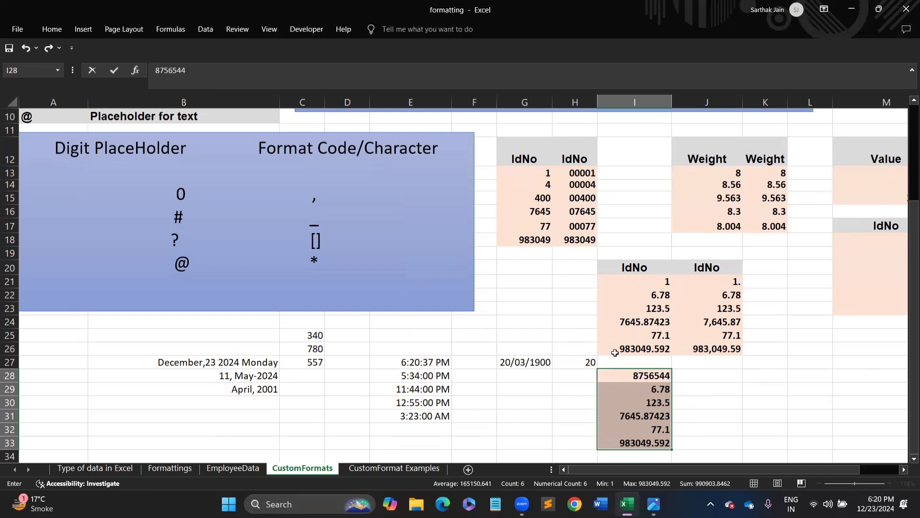
key(Return)
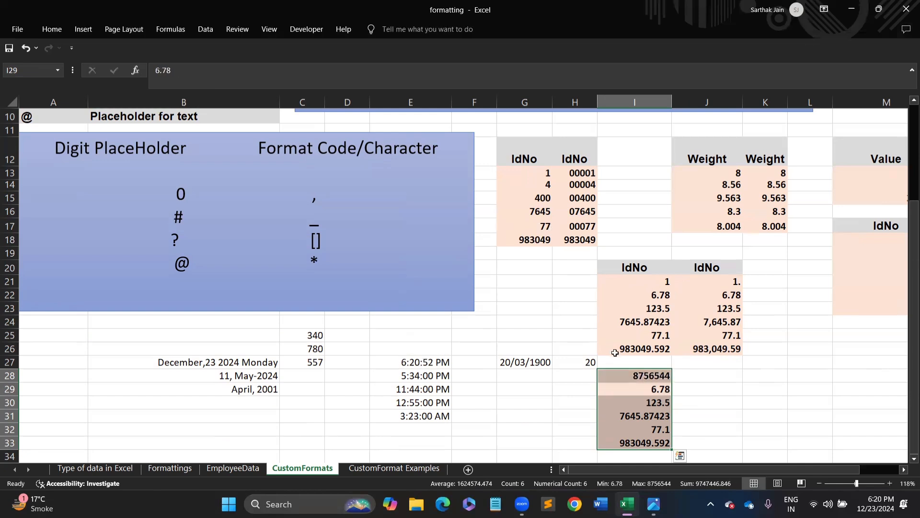
click(658, 394)
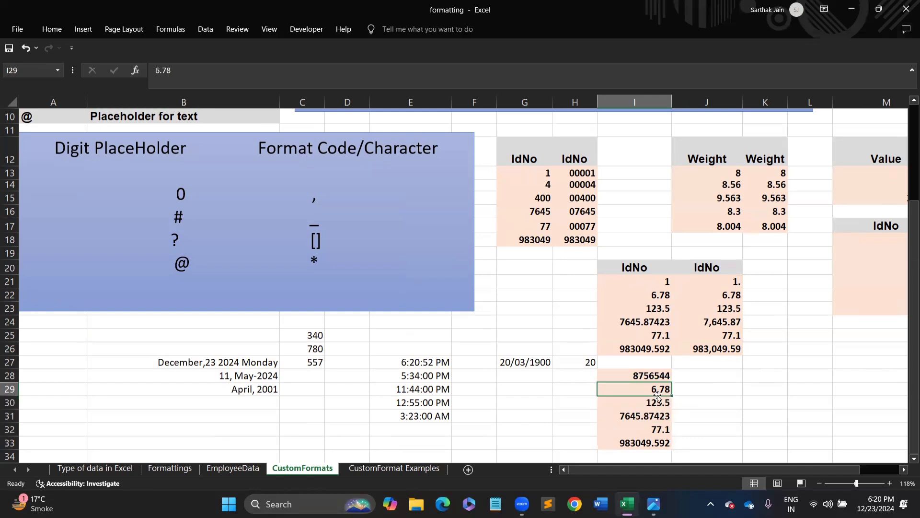
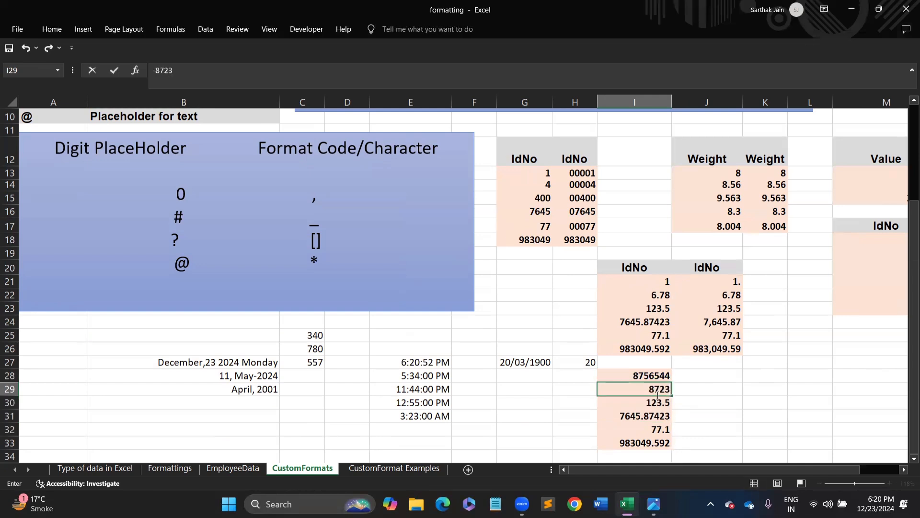
key(Return)
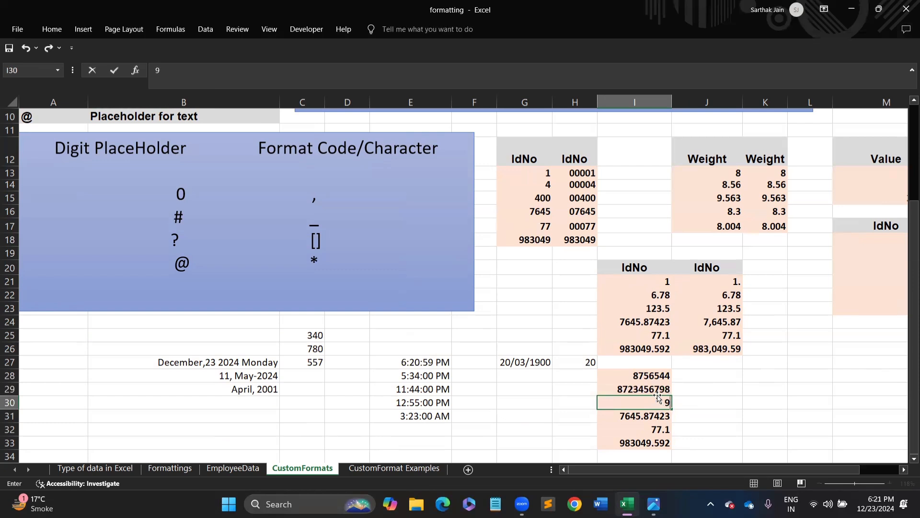
key(Return)
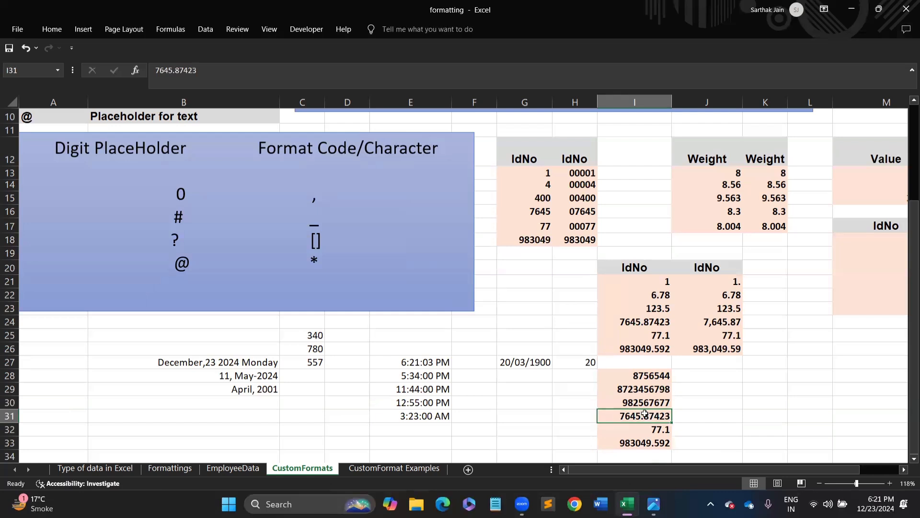
- Clear the leftover values in I31:I33 and select I28:I30
shift+click(666, 445)
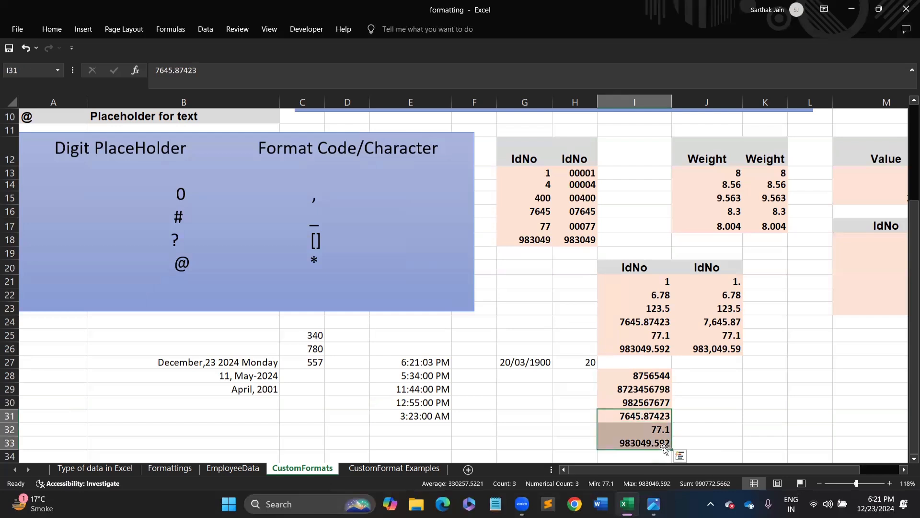
key(Delete)
drag(642, 377, 644, 403)
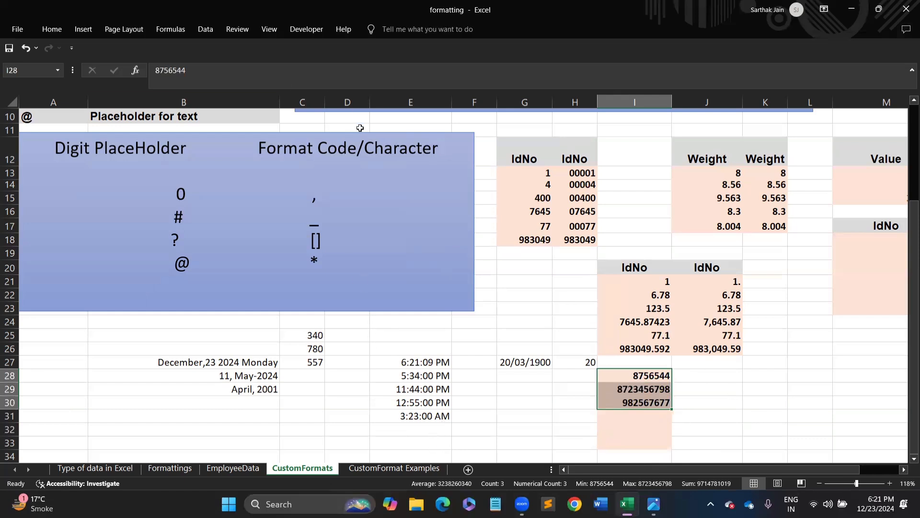
- Apply the custom format +91# to I28:I30 so each number shows a +91 prefix
click(53, 30)
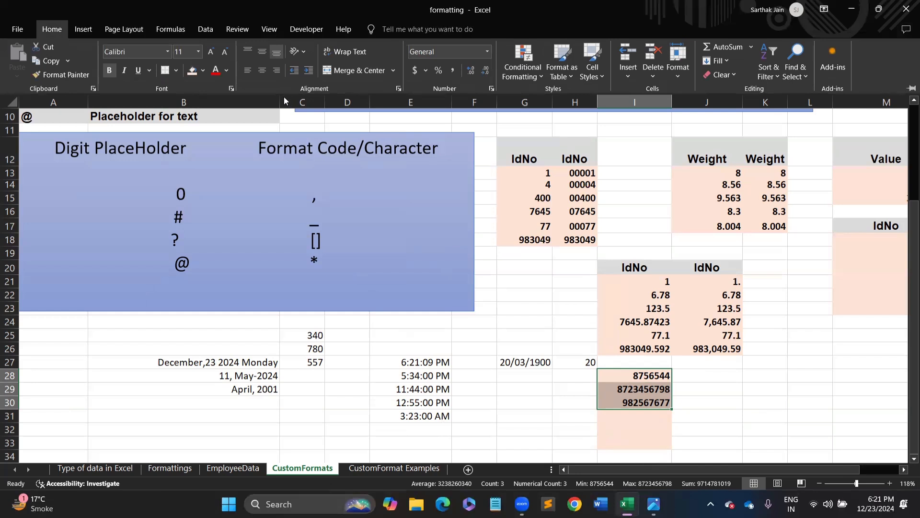
key(ctrl+1)
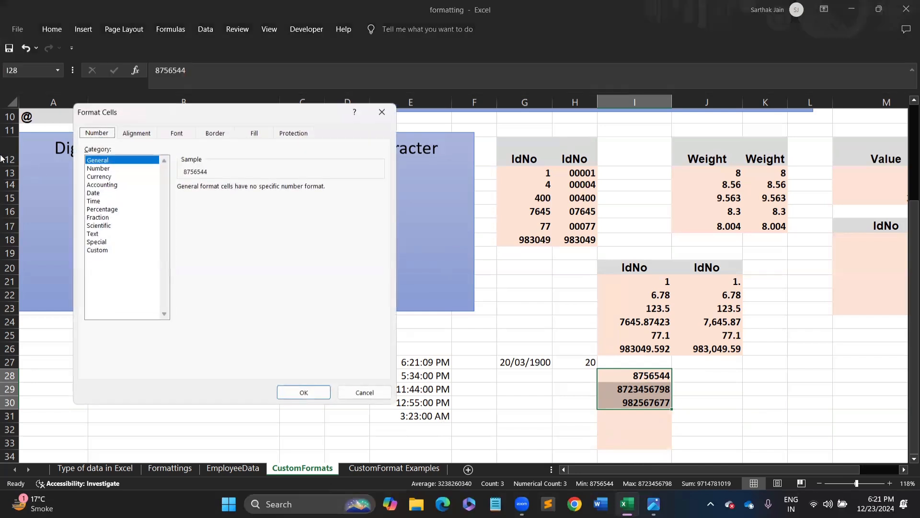
click(94, 250)
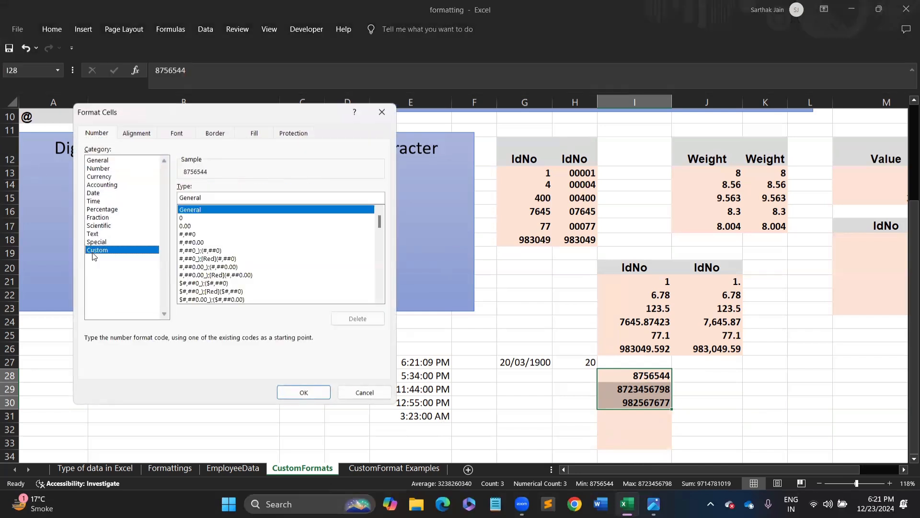
click(217, 197)
drag(218, 197, 146, 199)
text(+)
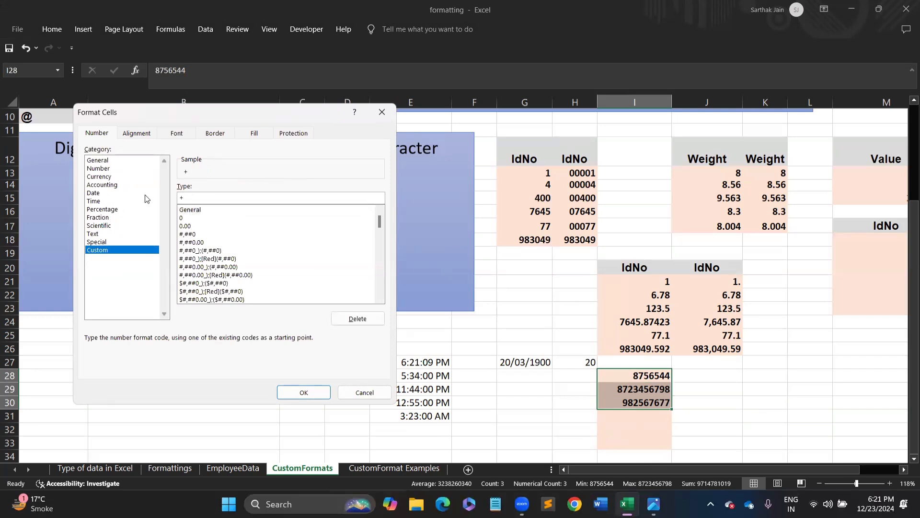
text(9)
text(0)
key(BackSpace)
text(#)
key(Return)
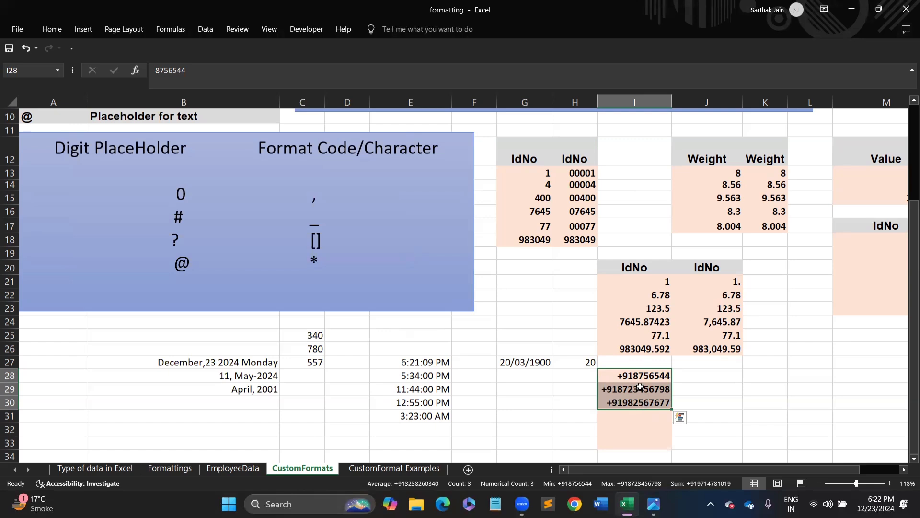
right_click(640, 387)
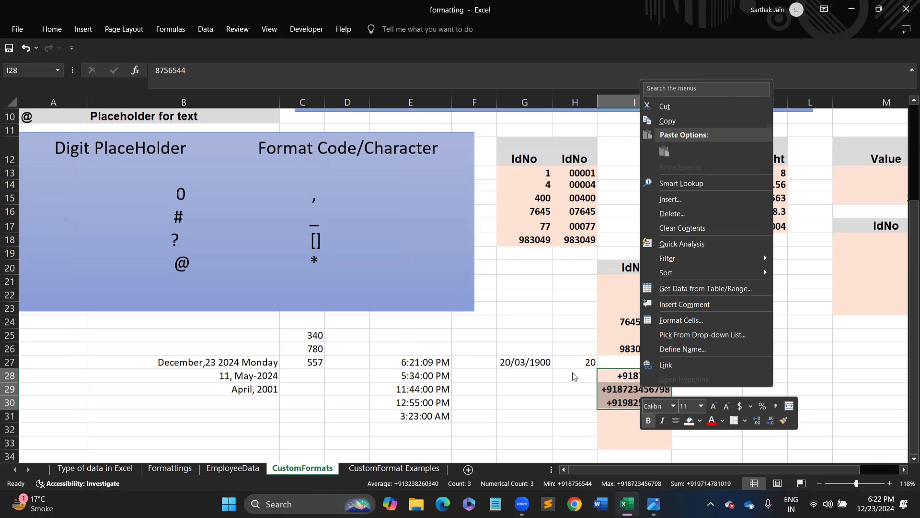
- Change the I28:I30 format code from +91# to +91 # to add a space
key(Escape)
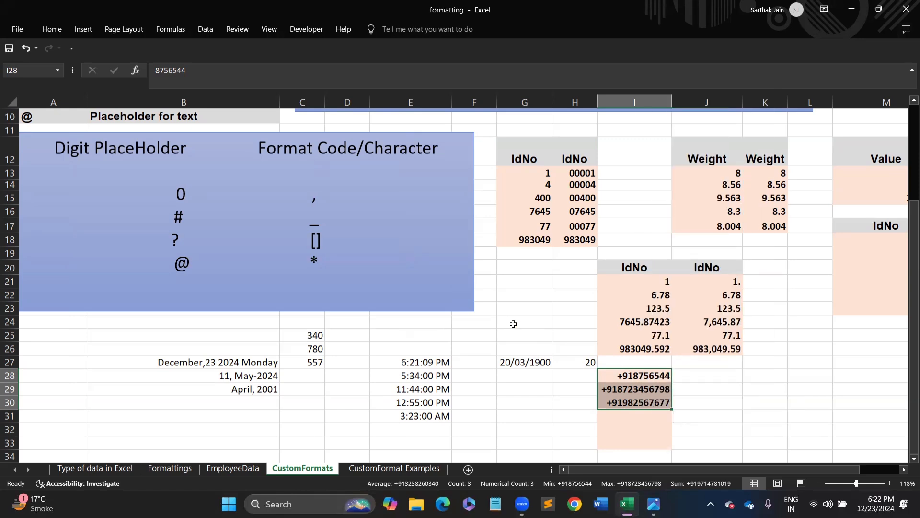
key(ctrl+1)
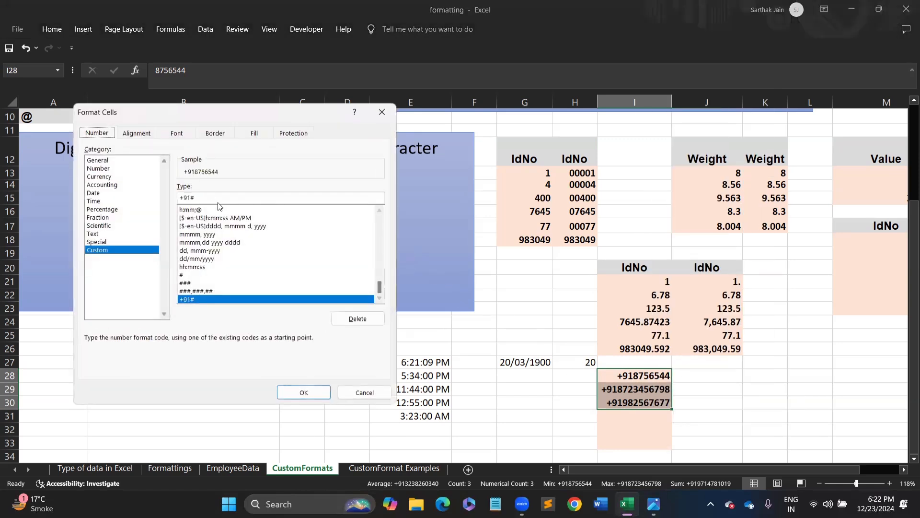
click(191, 196)
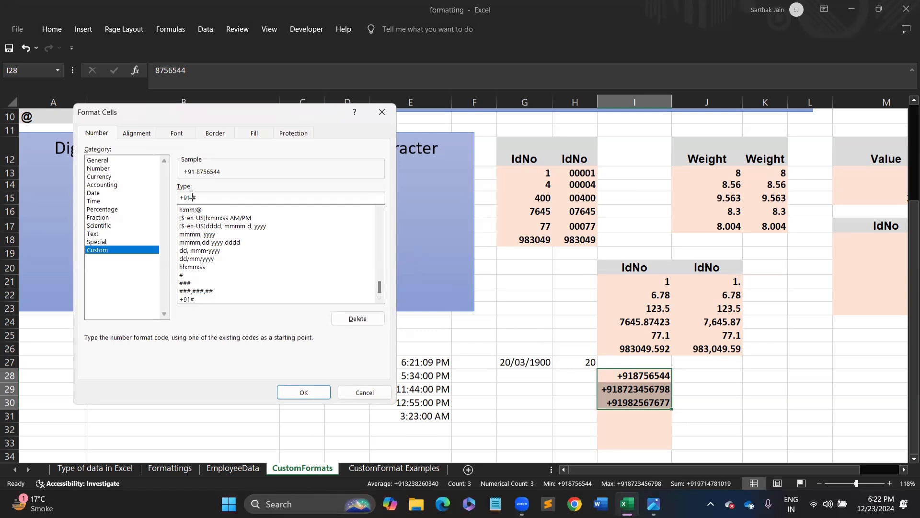
click(304, 392)
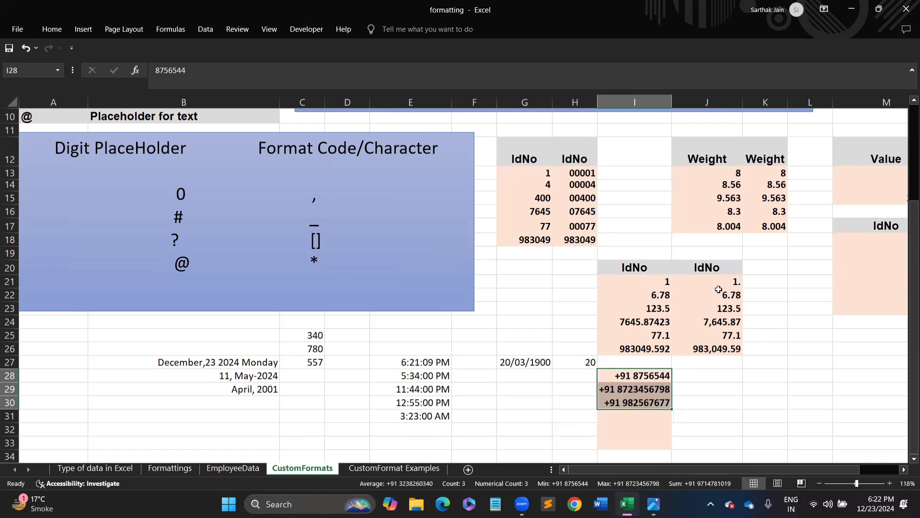
- Copy the formatted IdNo values from column J and paste them starting at J28
drag(642, 284, 646, 349)
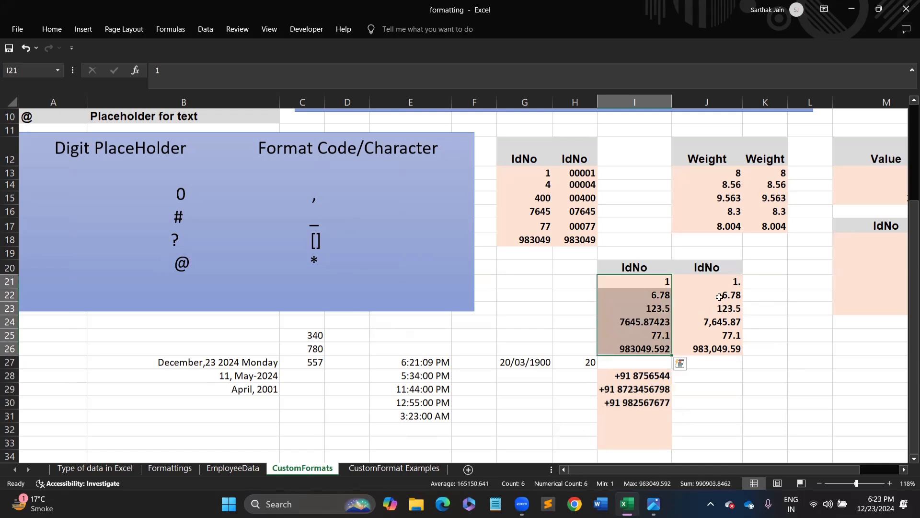
drag(722, 283, 722, 348)
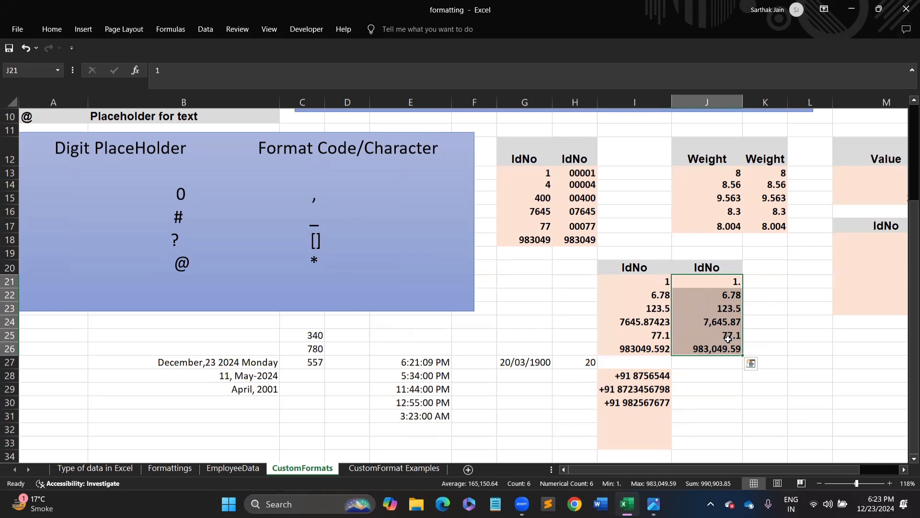
key(ctrl+c)
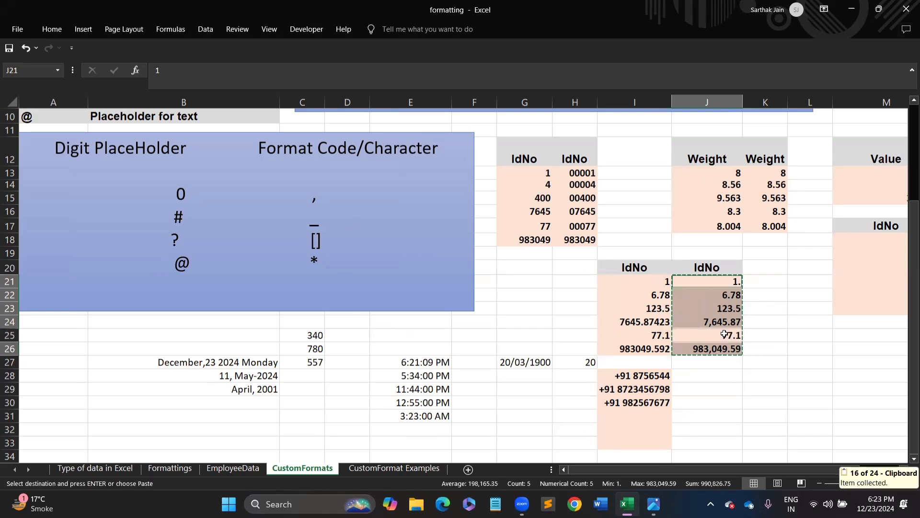
key(super+d)
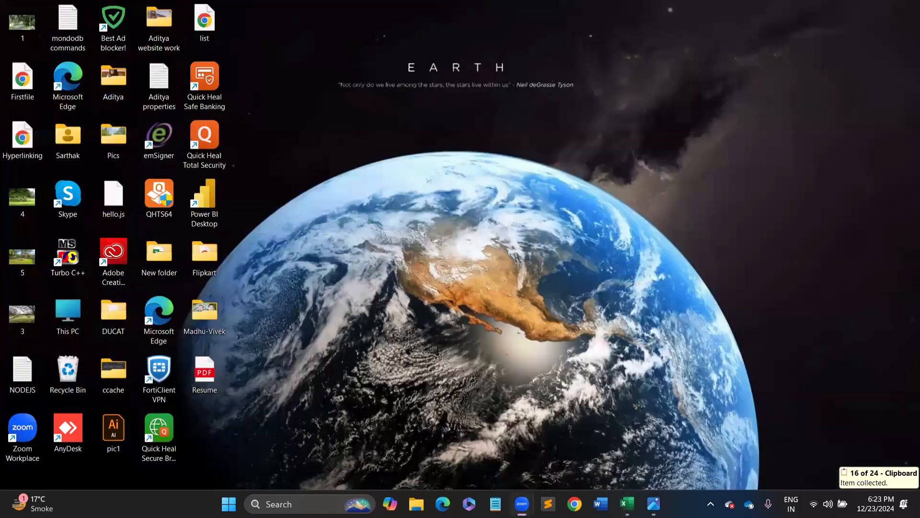
key(super+d)
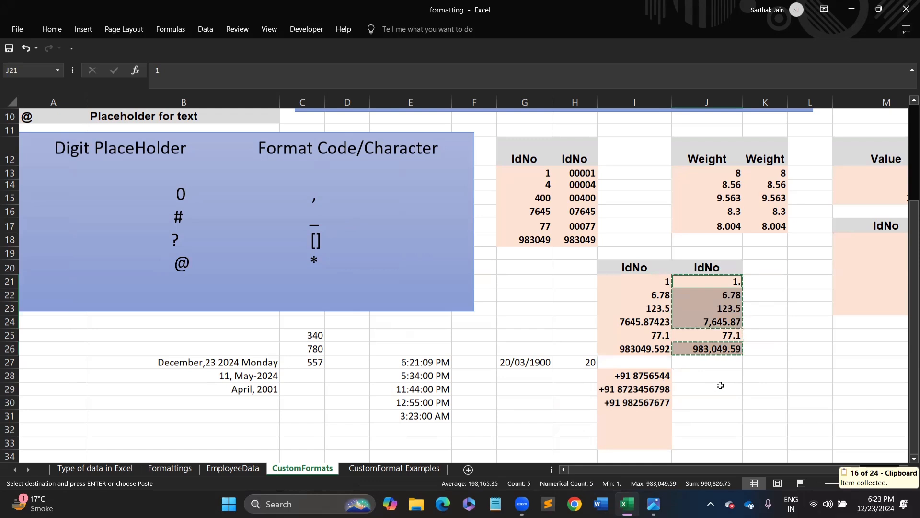
click(710, 378)
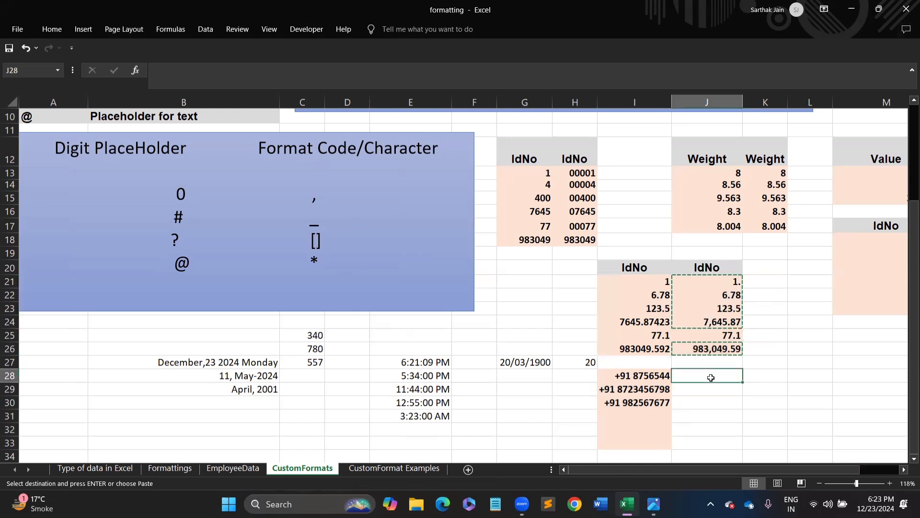
key(ctrl+v)
key(Escape)
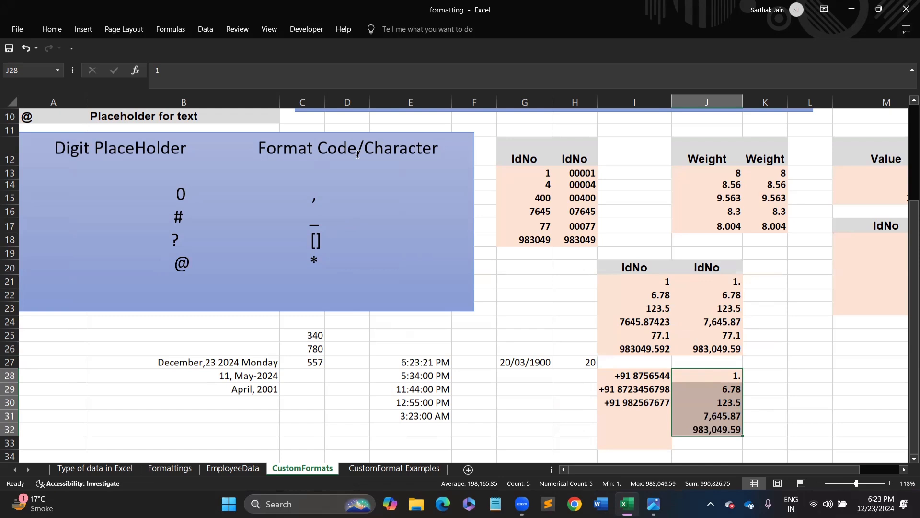
- Replace the ###,###.## format on J28:J32 with the custom code 0.??
key(ctrl+1)
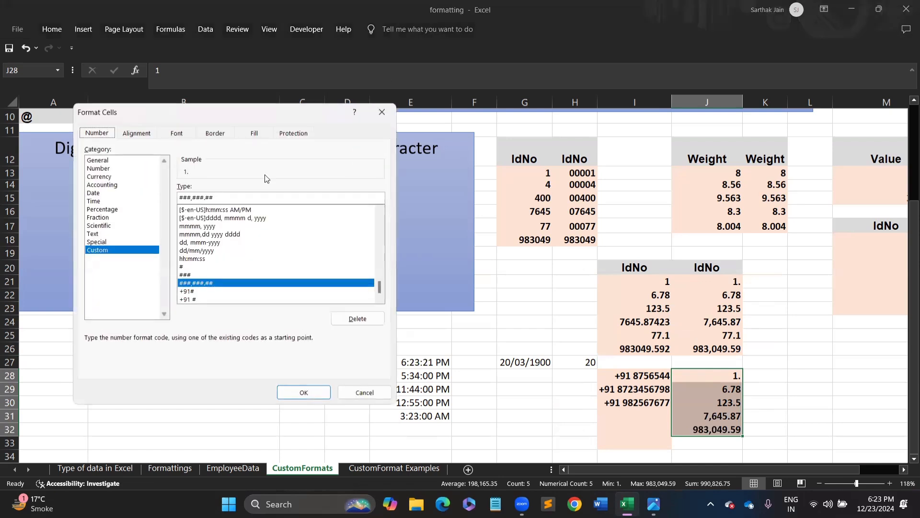
click(210, 200)
drag(221, 198, 128, 201)
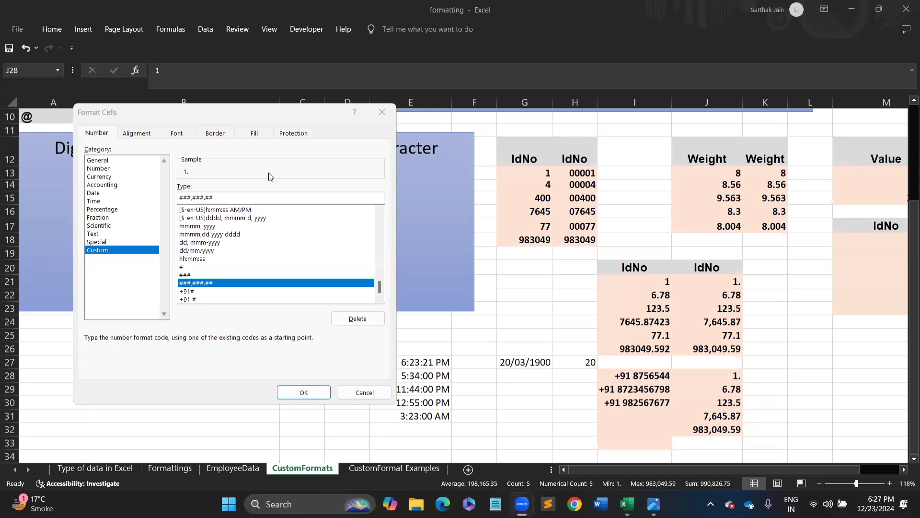
drag(222, 197, 145, 209)
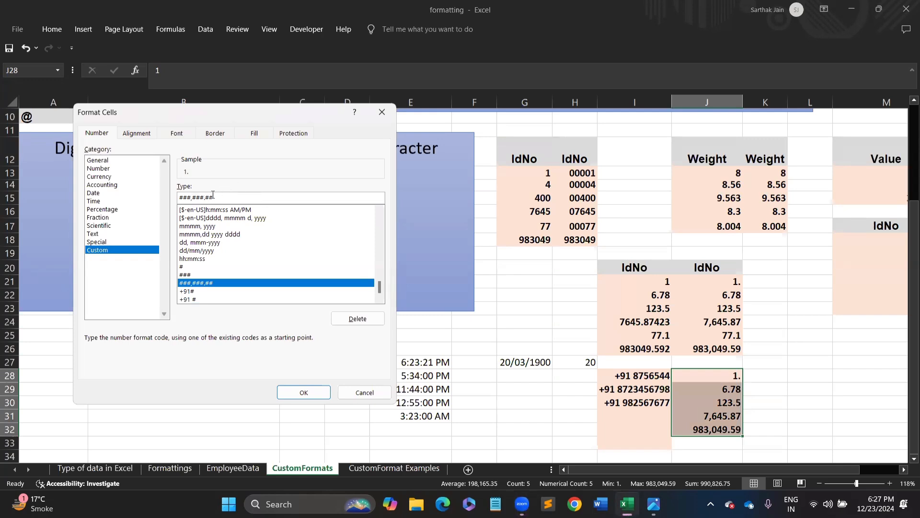
drag(214, 196, 135, 202)
key(BackSpace)
key(BackSpace)
key(BackSpace)
key(BackSpace)
key(BackSpace)
key(BackSpace)
key(BackSpace)
key(BackSpace)
key(BackSpace)
key(BackSpace)
key(BackSpace)
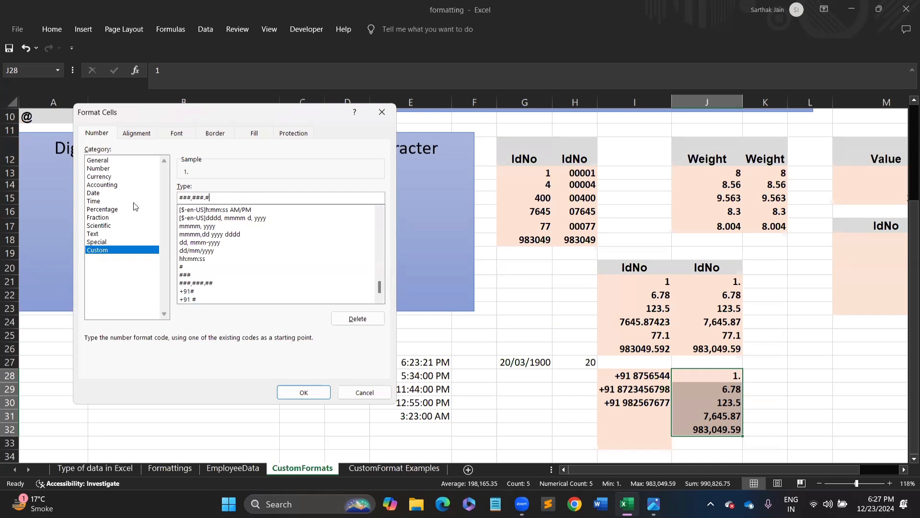
text(0)
text(.?)
drag(207, 121, 589, 153)
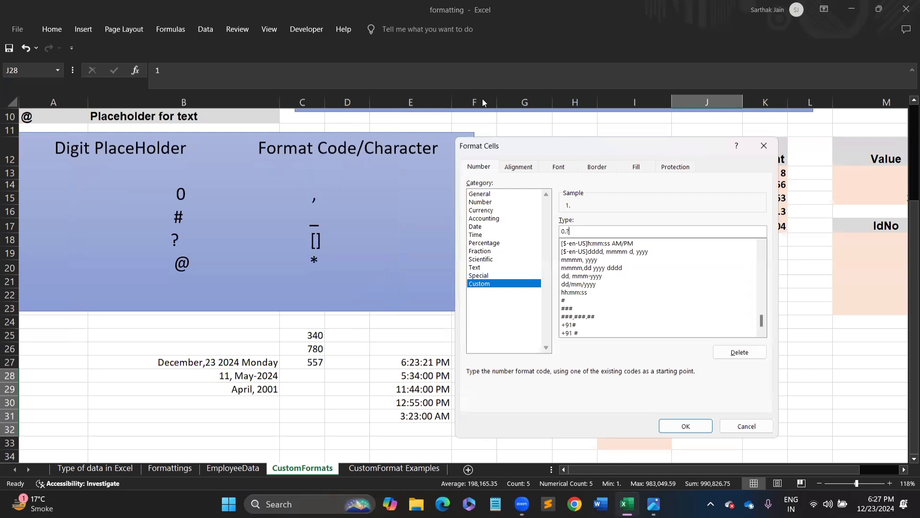
drag(502, 146, 220, 121)
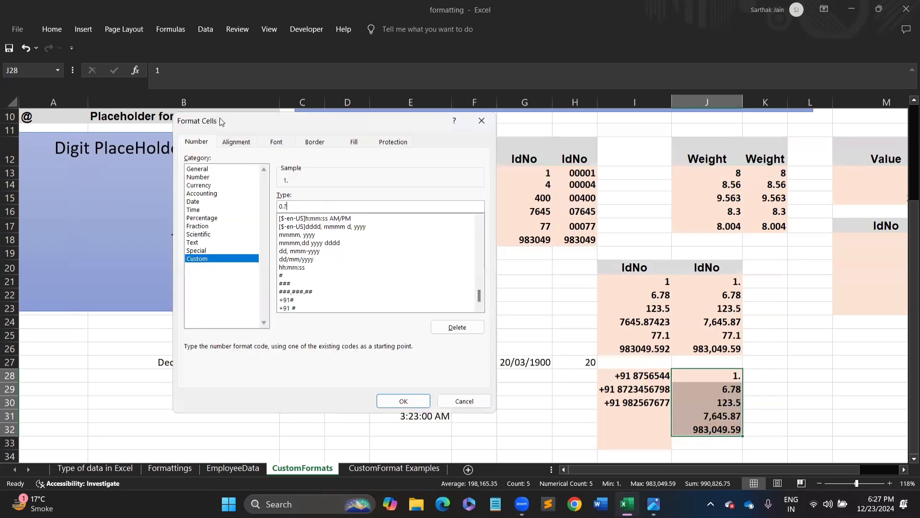
text(?)
key(Return)
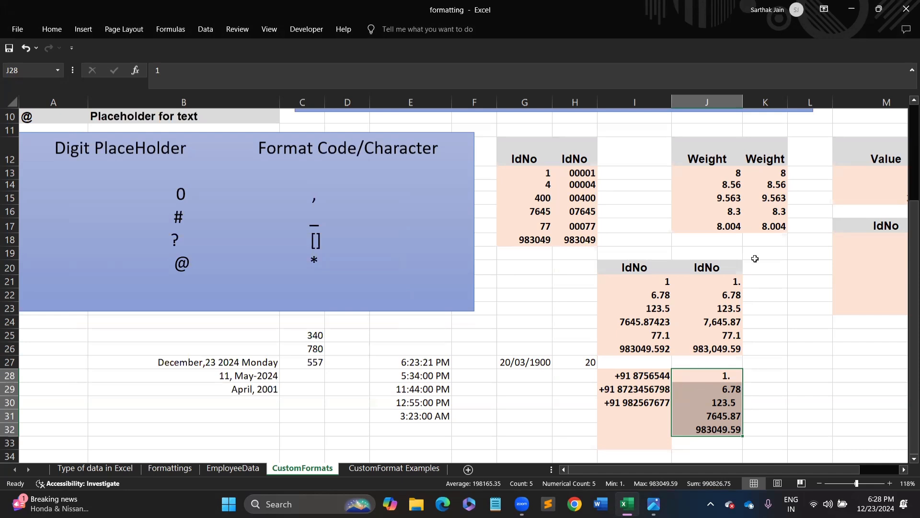
- Scroll right to the Value in Thousands table and select N13:N15
click(774, 363)
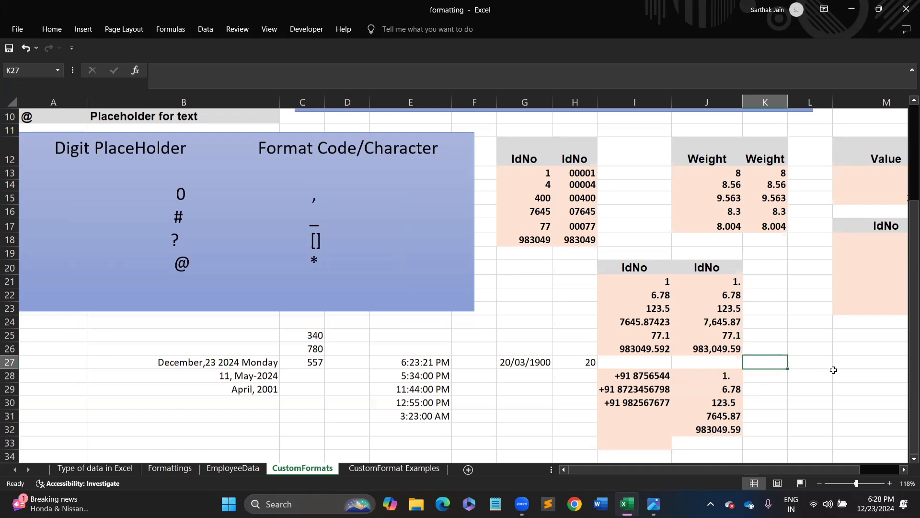
drag(843, 470, 882, 475)
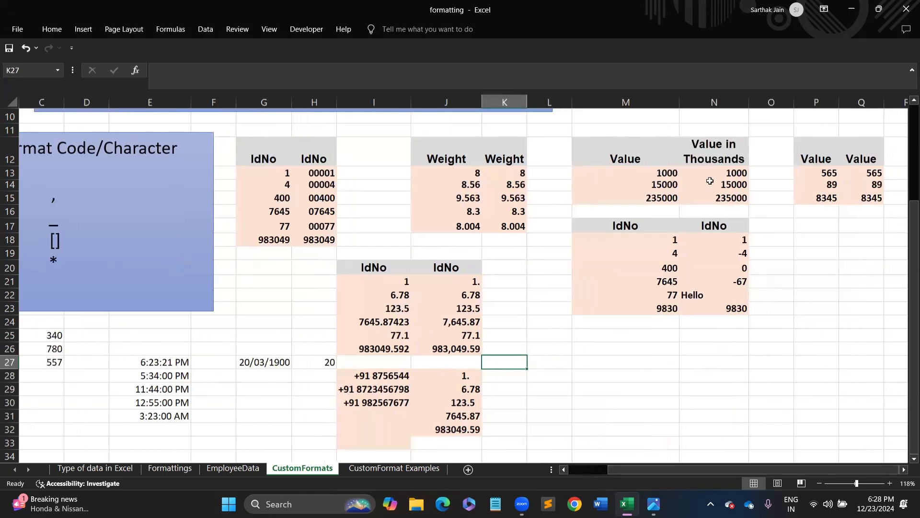
drag(726, 170, 729, 199)
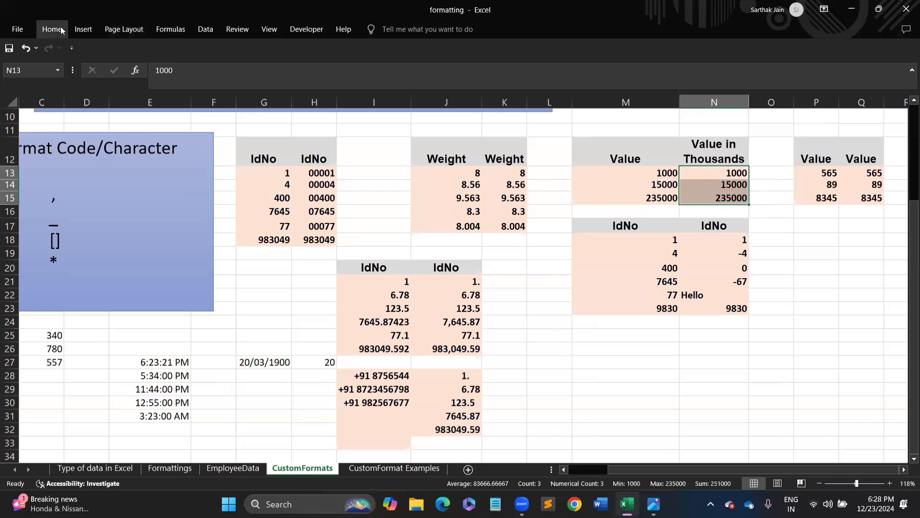
- Give N13:N15 the custom format 0, to display the values in thousands
key(ctrl+1)
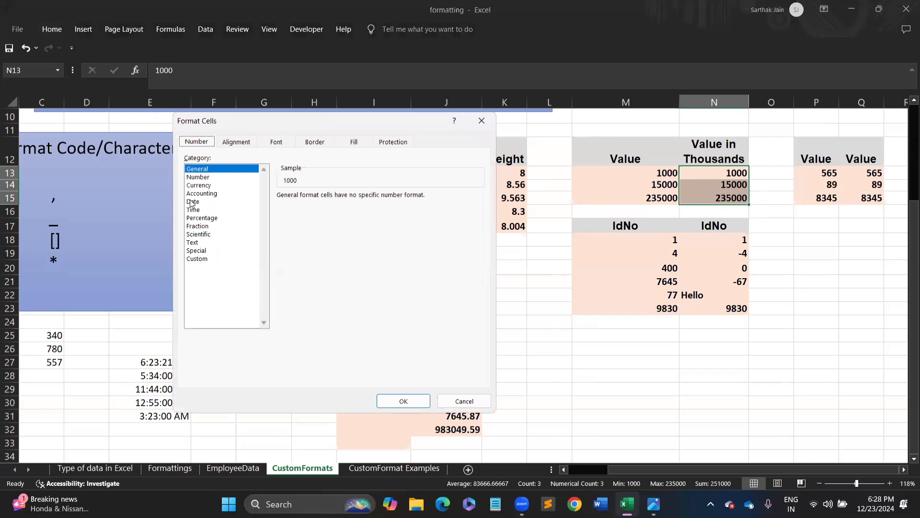
click(197, 259)
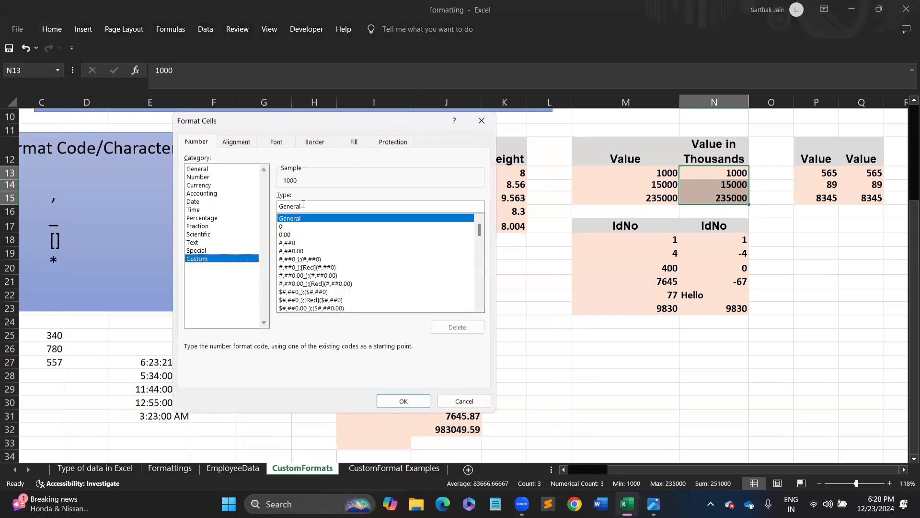
double_click(307, 207)
text(0)
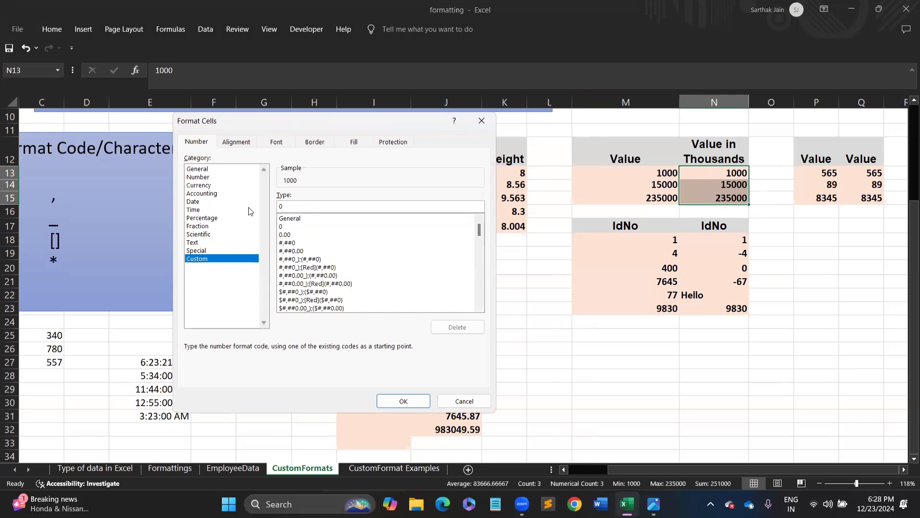
text(,)
key(Return)
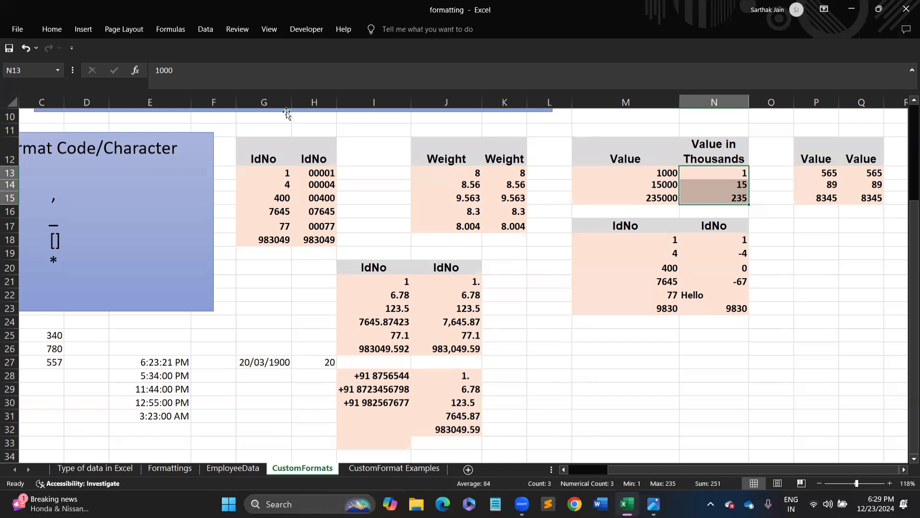
- Append a K suffix to the format so the cells read 1 K, 15 K, 235 K
key(ctrl+1)
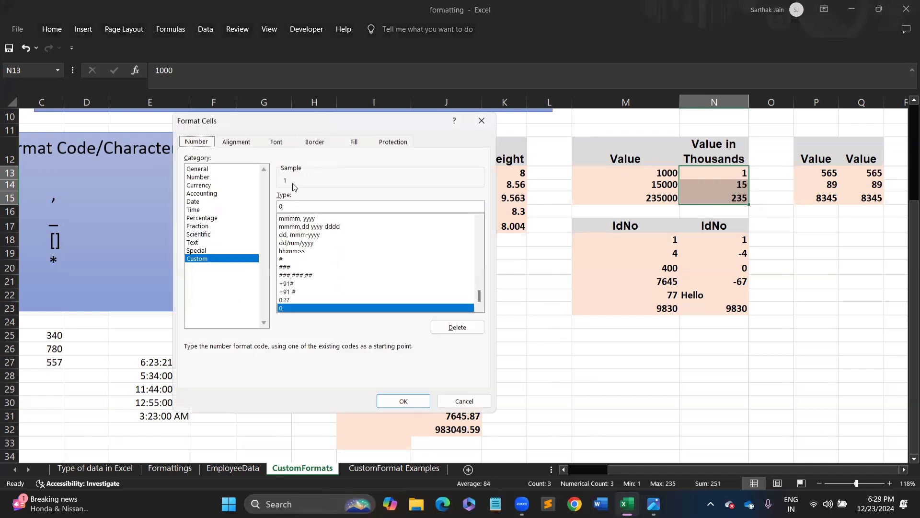
click(293, 207)
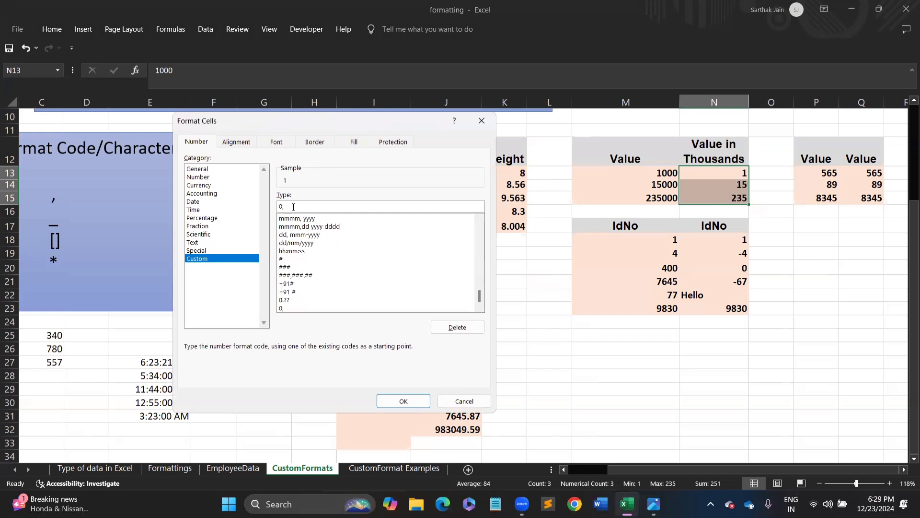
text("K)
key(Return)
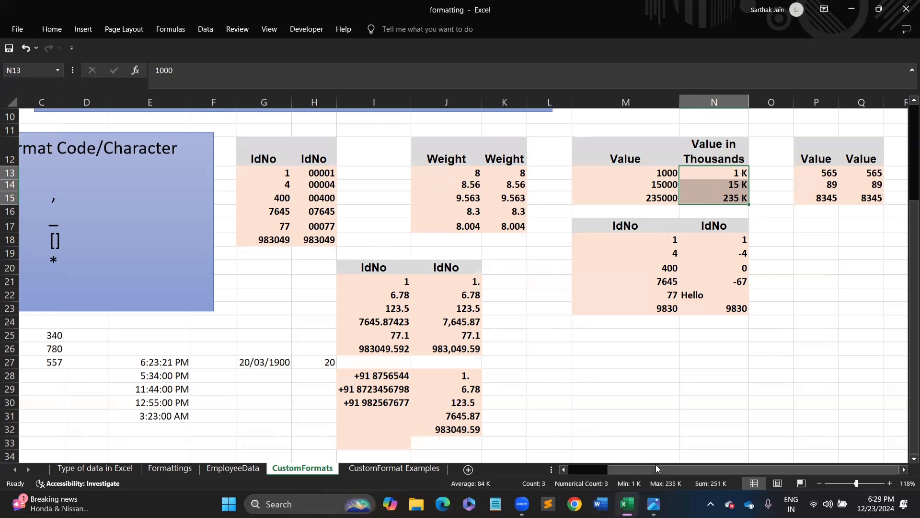
drag(657, 469, 584, 468)
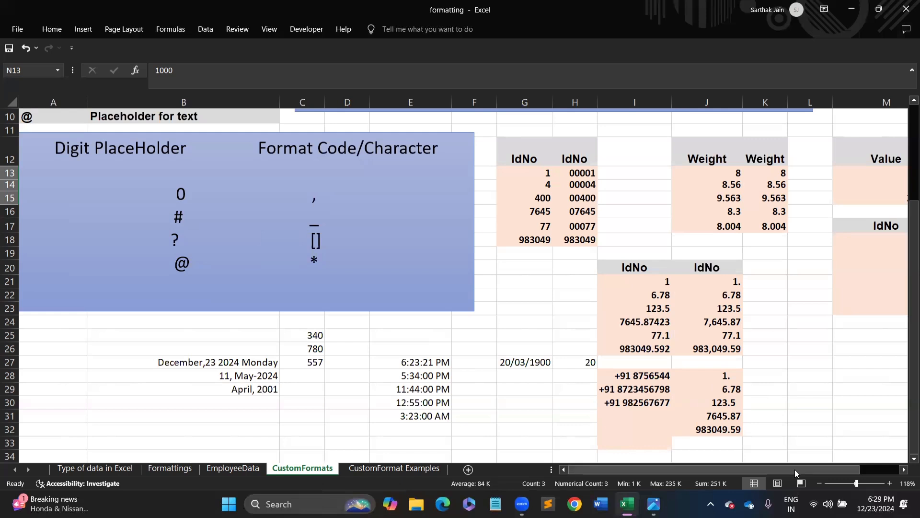
drag(795, 471, 849, 468)
- Enter Ram, Shyam, Geeta and Sita down M27:M30 and select the four names
click(617, 358)
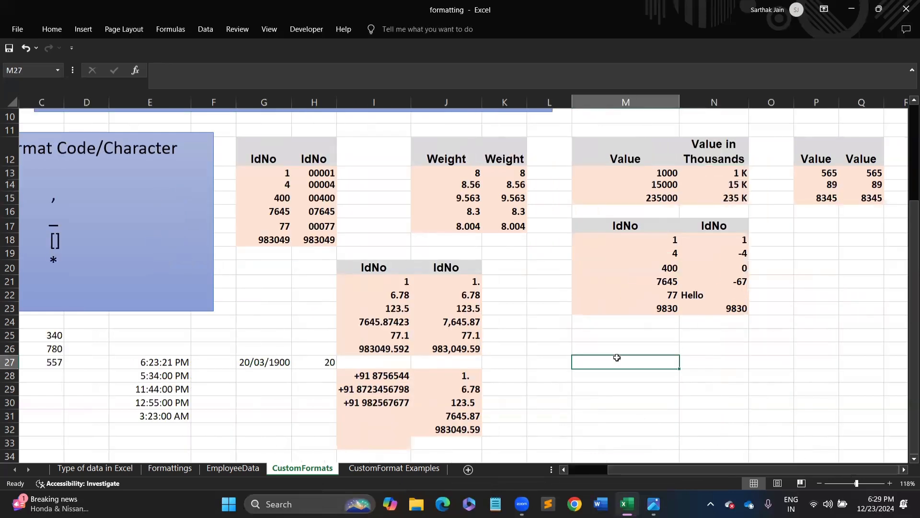
text(Hello)
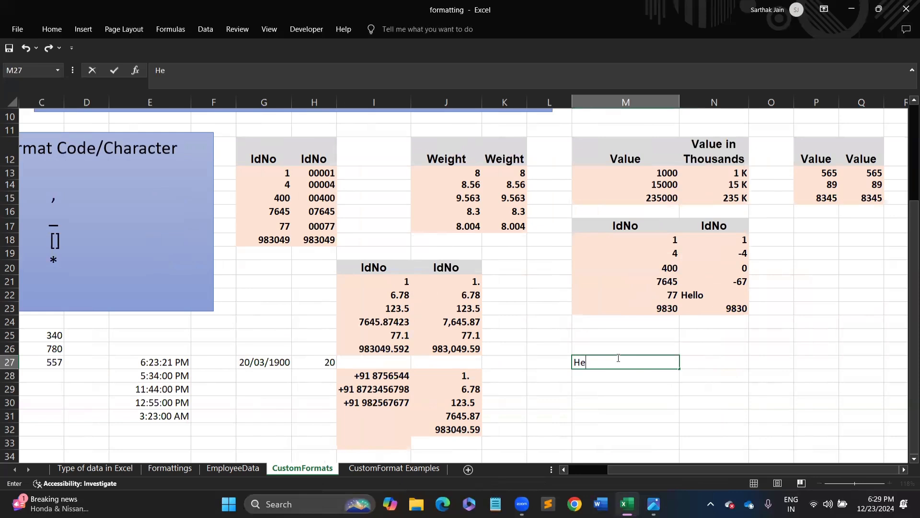
key(BackSpace)
key(BackSpace)
key(BackSpace)
key(BackSpace)
key(BackSpace)
text(Ram)
key(Return)
text(Shyam)
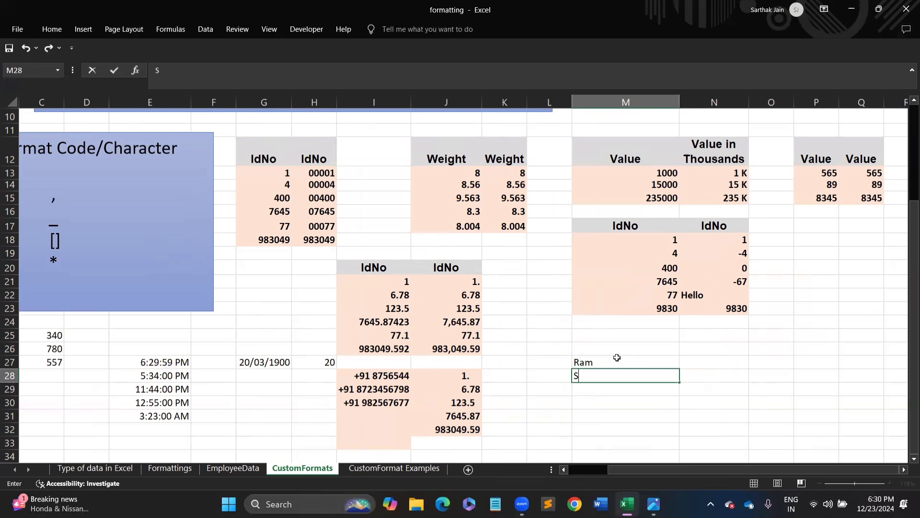
key(Return)
text(Geeta)
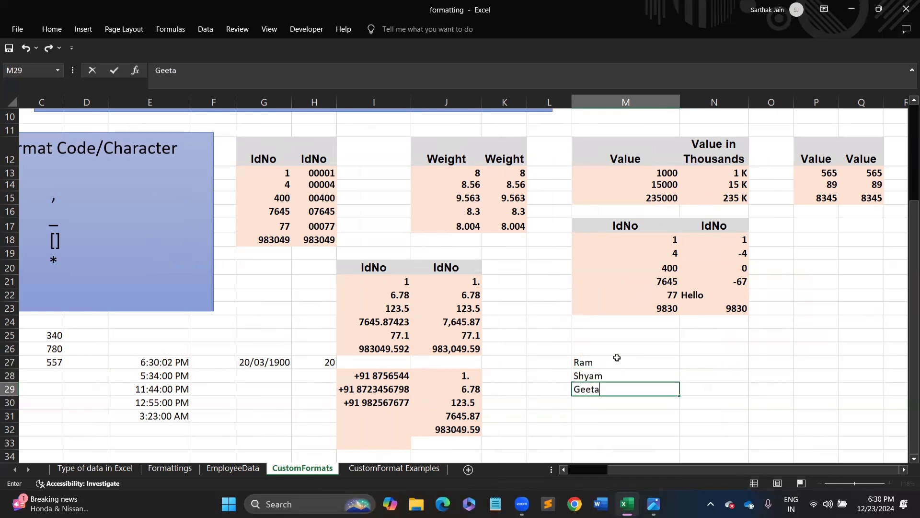
key(Return)
text(Sita)
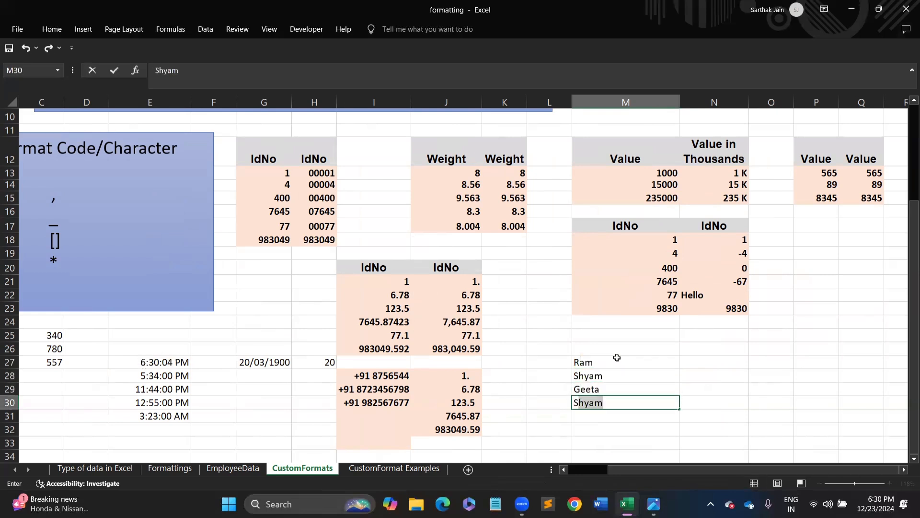
key(Return)
drag(611, 362, 608, 402)
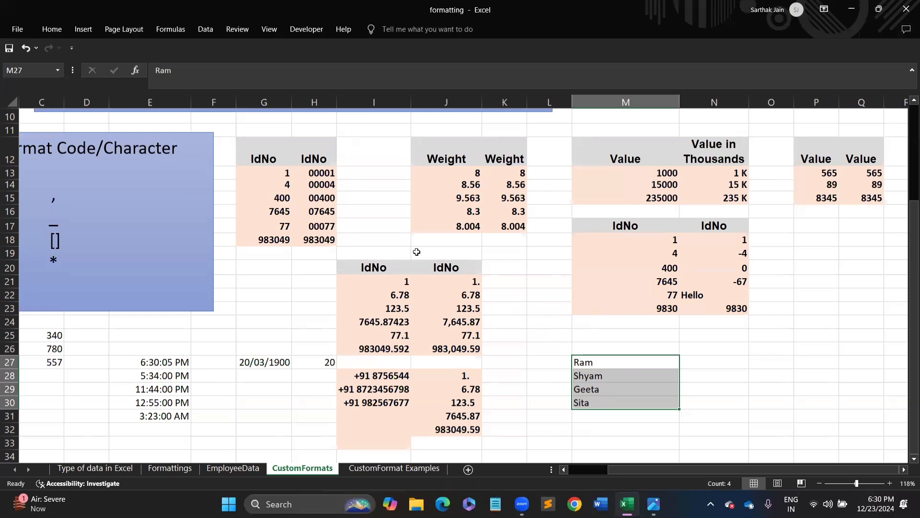
- Give M27:M30 the custom text format "Mr./Mrs." @ to prefix each name
key(ctrl+1)
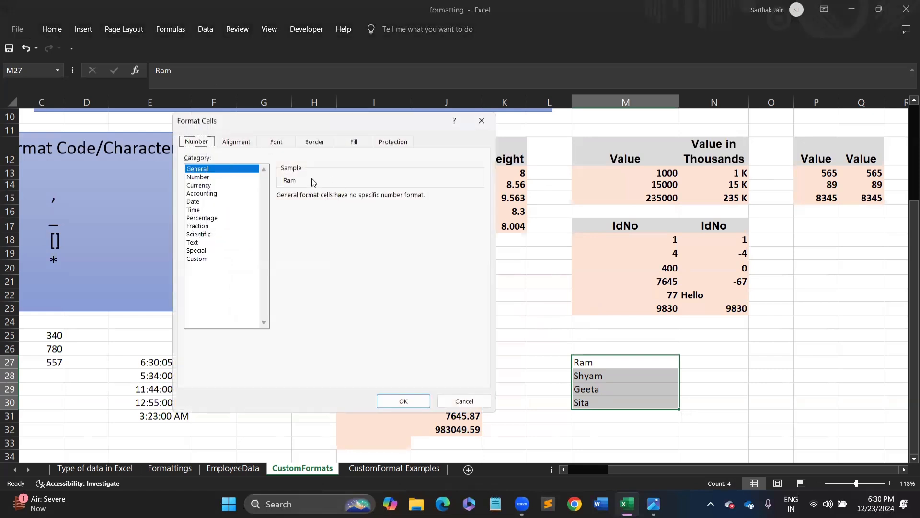
click(205, 260)
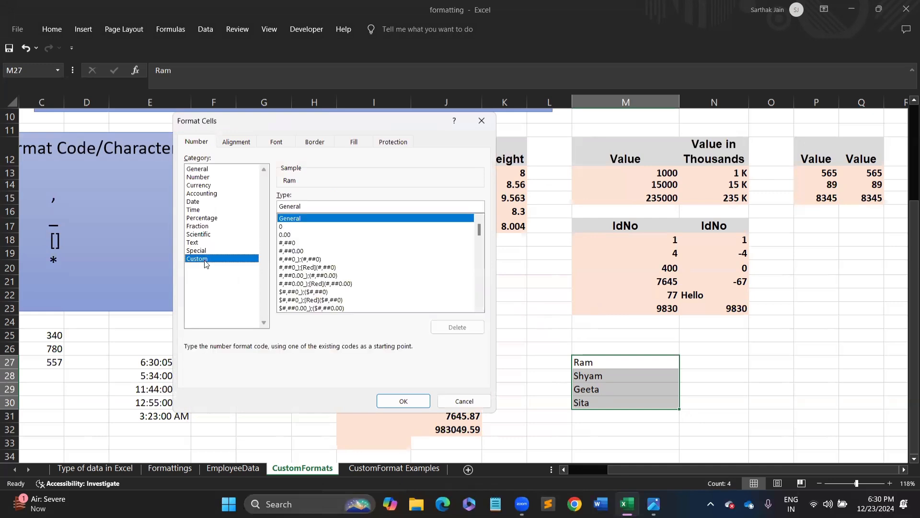
double_click(309, 205)
text("Mr./Mrs.)
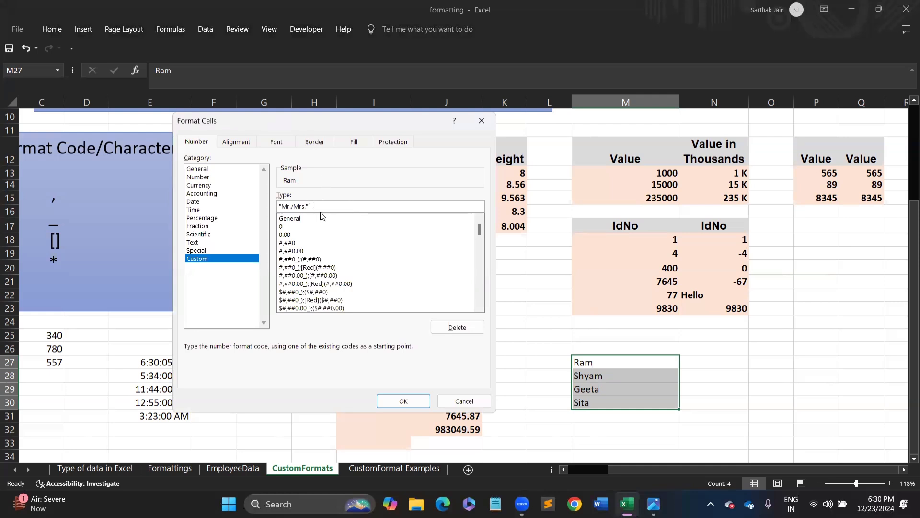
text(@)
key(Return)
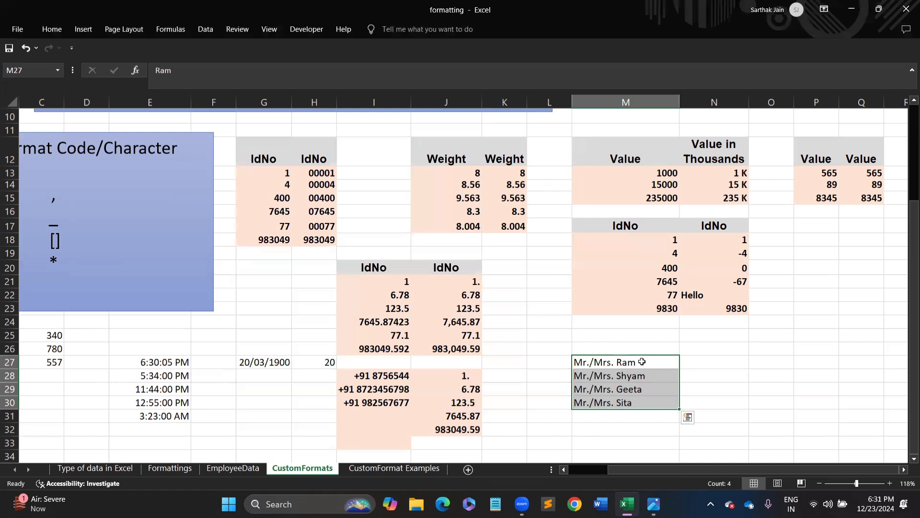
- Paste the prefixed names into O27:O30, widen column O, and select O27:O30
key(ctrl+c)
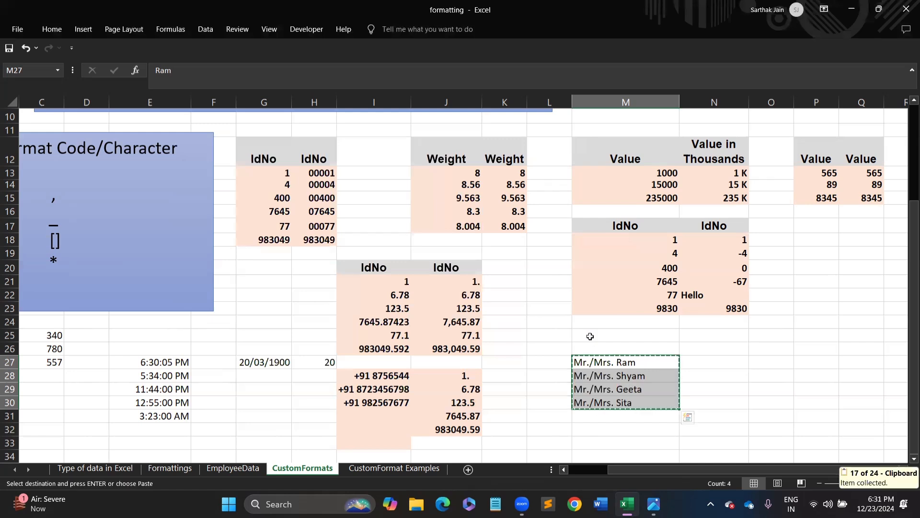
click(743, 363)
click(783, 365)
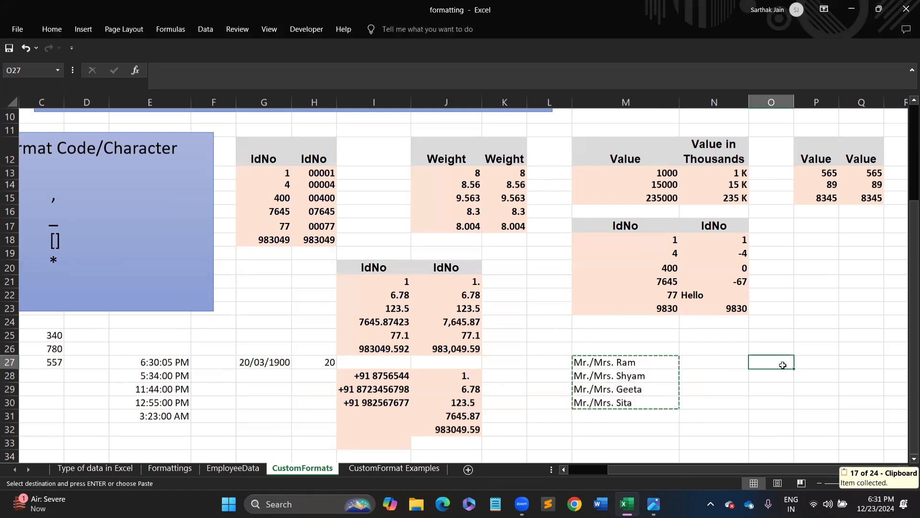
key(ctrl+v)
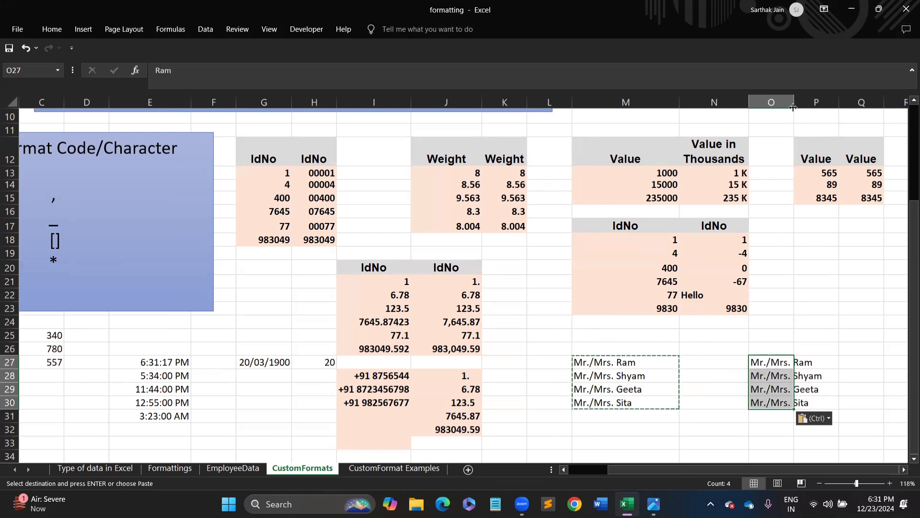
drag(793, 107, 790, 362)
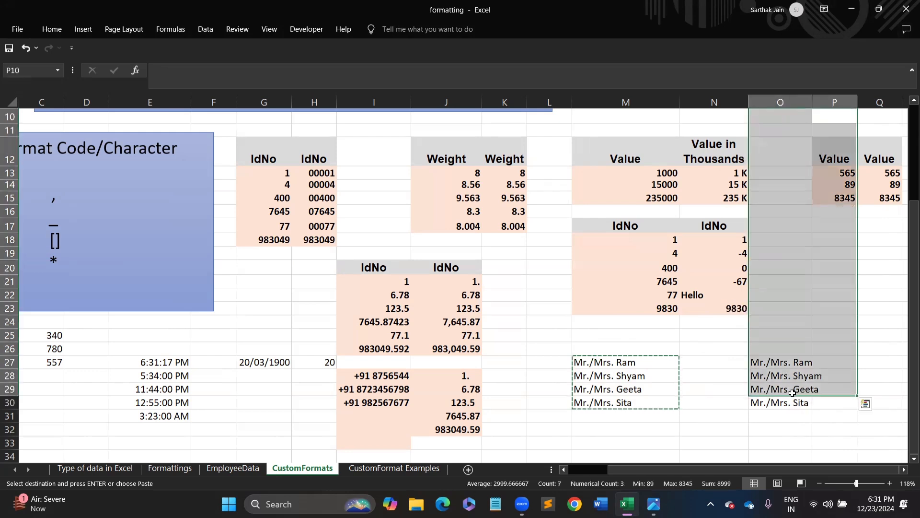
click(790, 362)
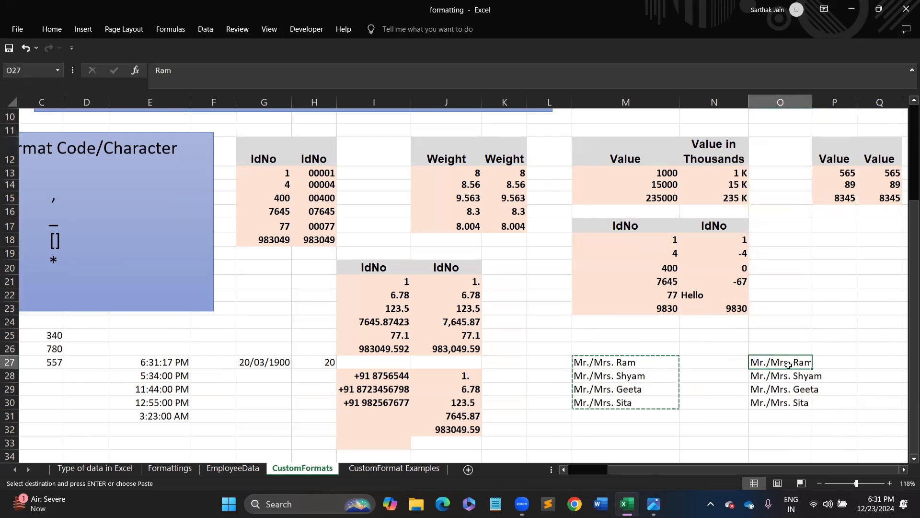
shift+click(802, 404)
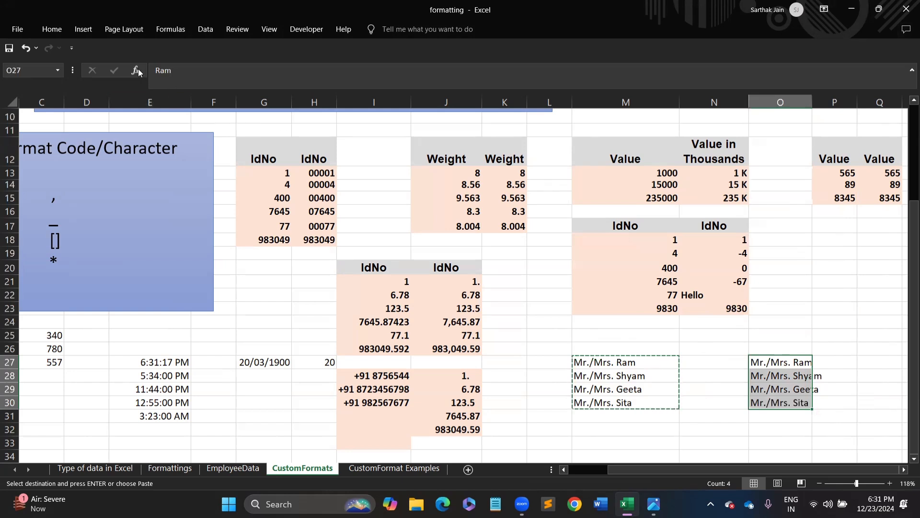
- Extend the O27:O30 format to "Mr./Mrs." @ "Welcome", showing e.g. Mr./Mrs. Ram Welcome
key(ctrl+1)
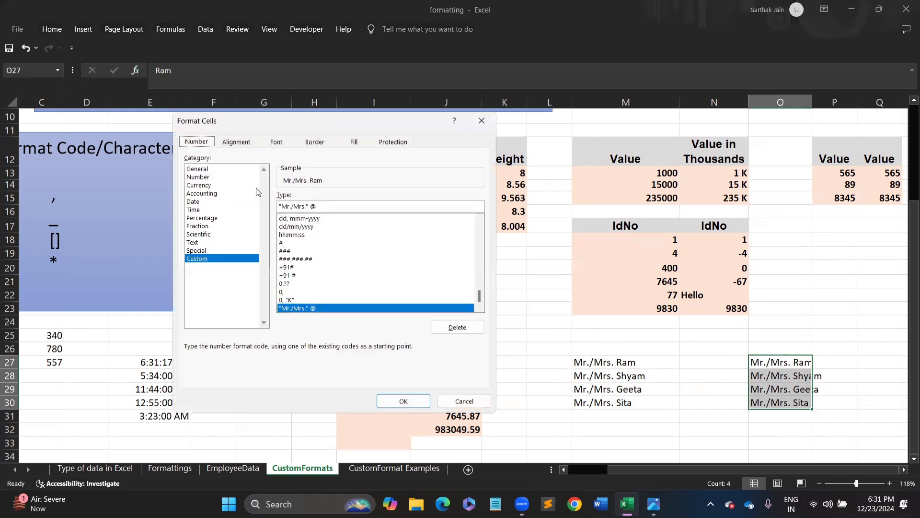
click(324, 202)
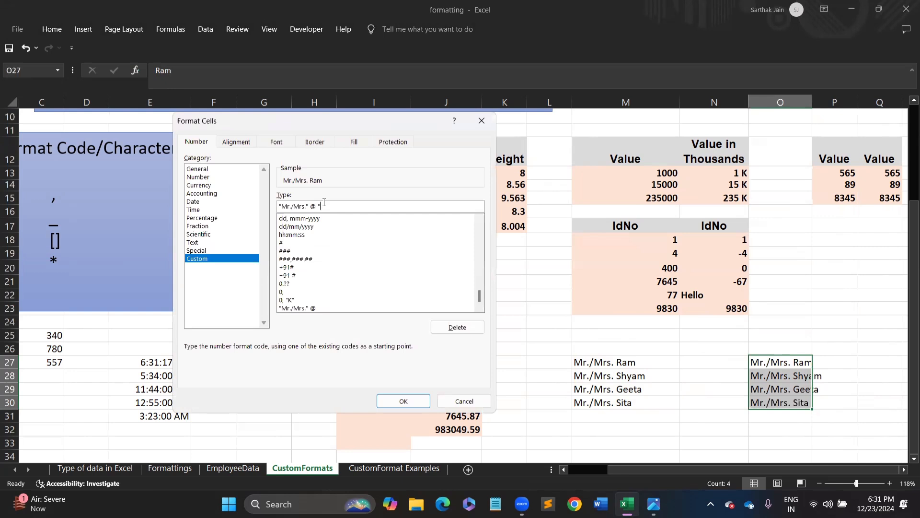
text(Welcome")
key(Return)
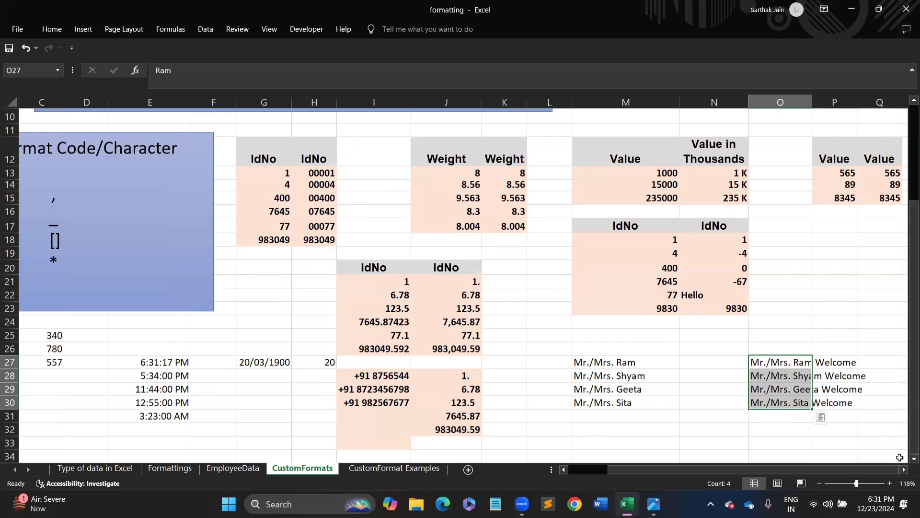
scroll(906, 463, down, 1)
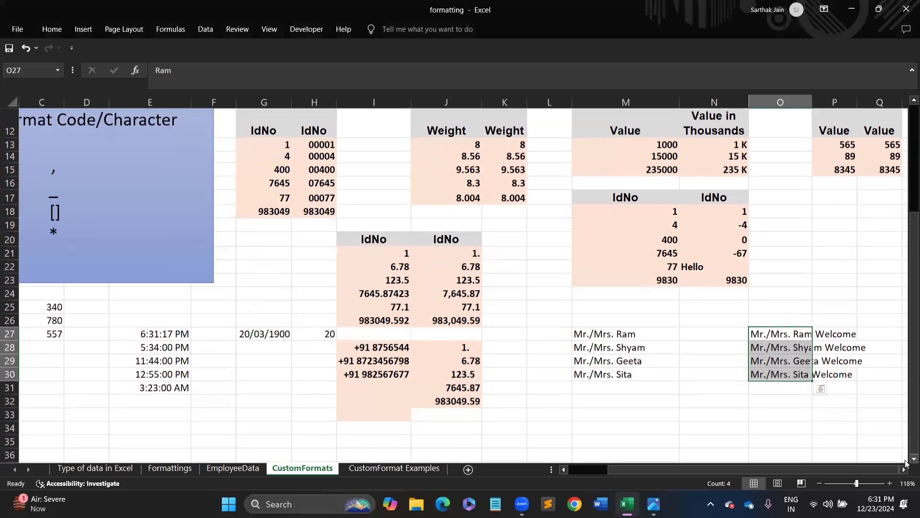
- Copy the Mr./Mrs. names from M27:M30 into M32:M35
drag(602, 333, 609, 373)
key(ctrl+c)
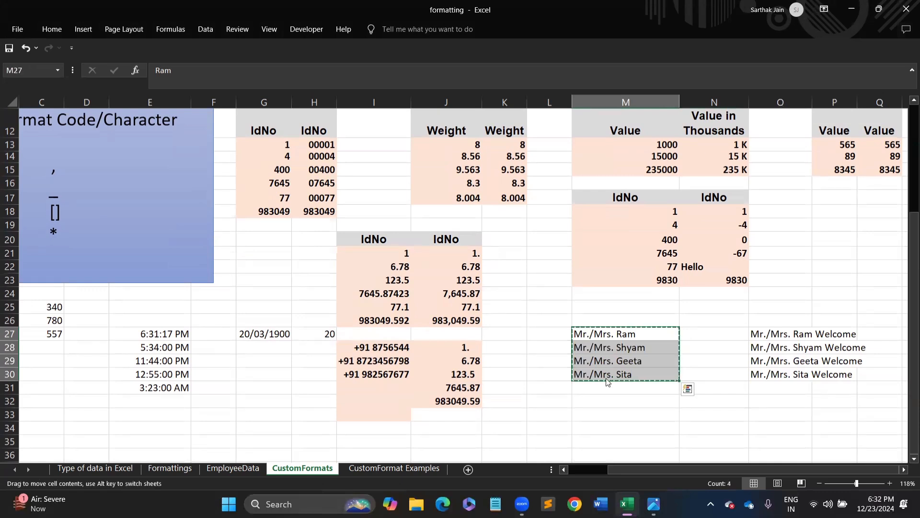
click(594, 401)
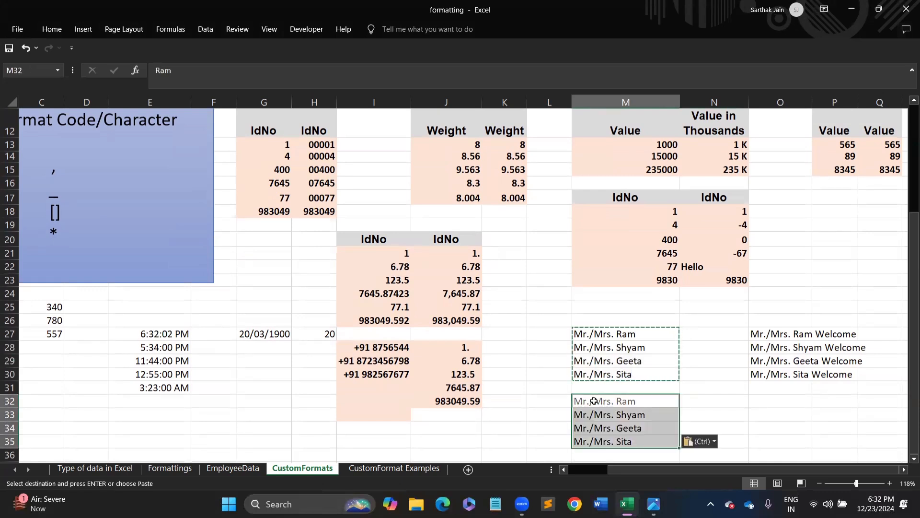
key(ctrl+v)
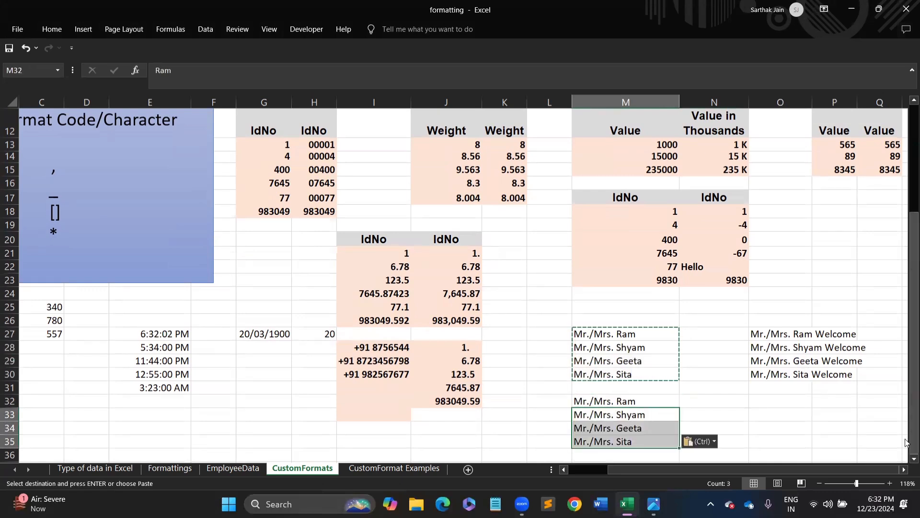
click(910, 458)
click(910, 458)
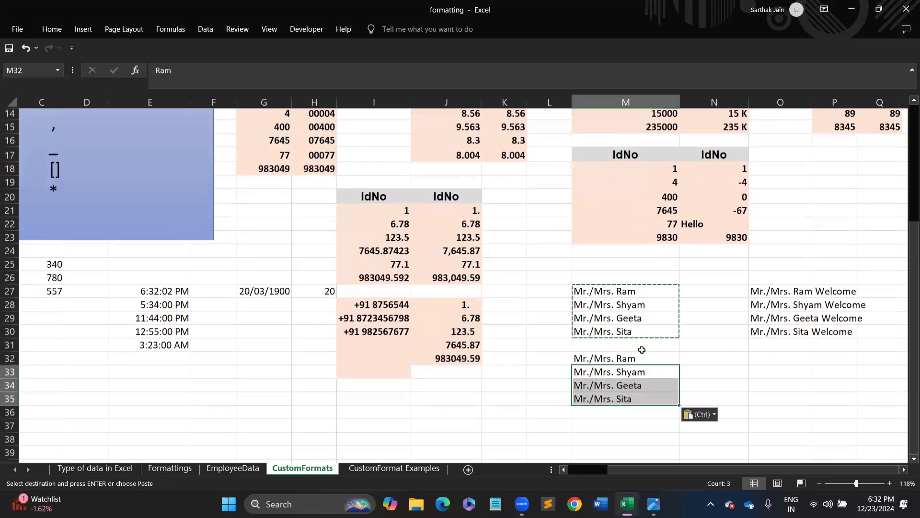
- Open Format Cells for M32:M35, showing the "Mr./Mrs." @ custom code
drag(641, 392, 642, 397)
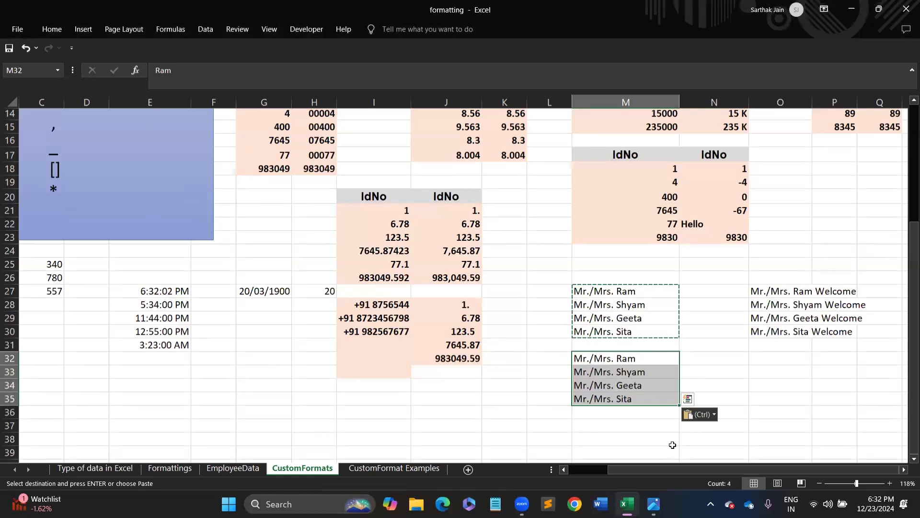
drag(663, 468, 584, 472)
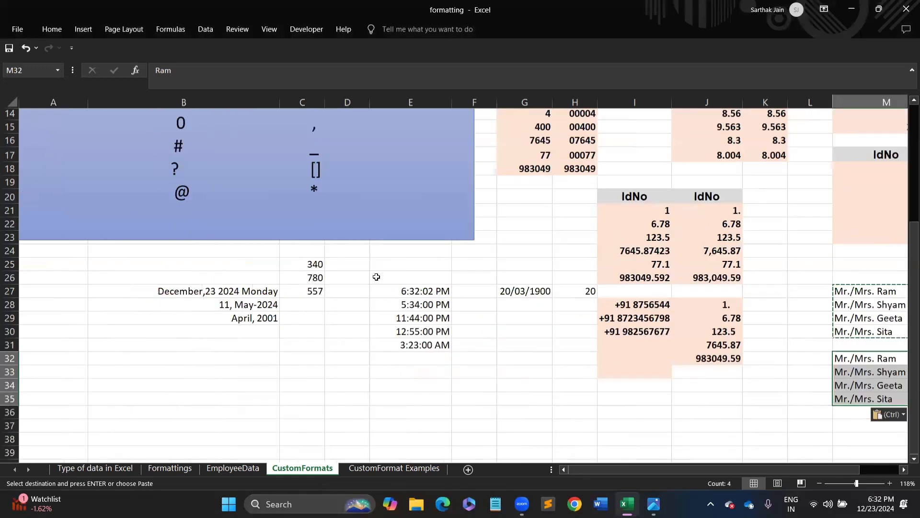
double_click(314, 190)
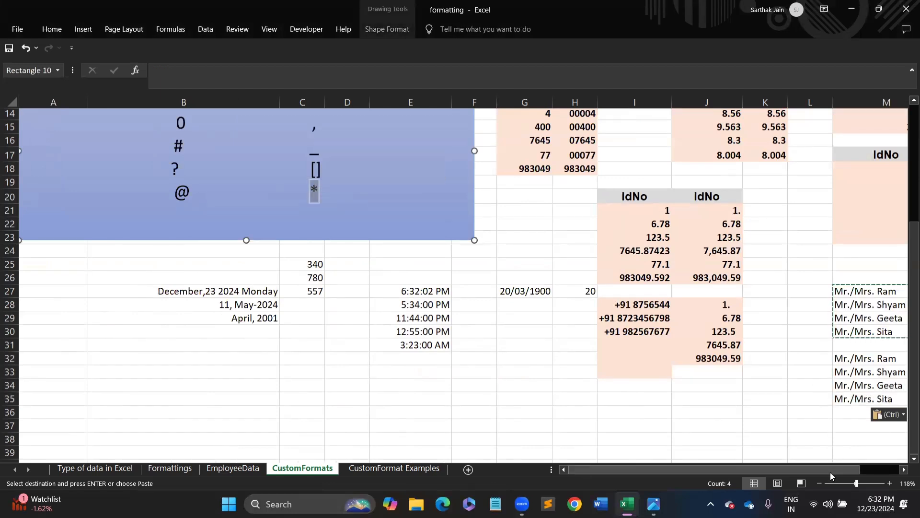
drag(835, 469, 882, 473)
drag(634, 355, 643, 406)
key(ctrl+1)
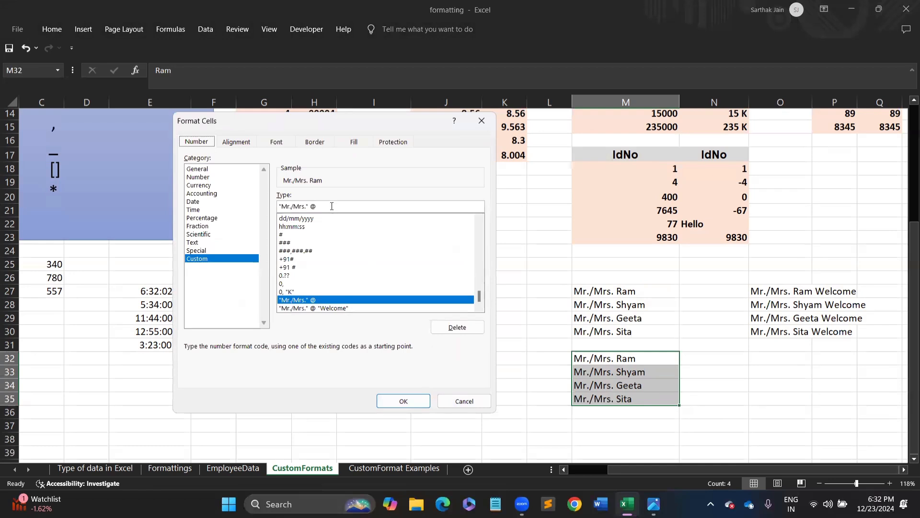
- Give M32:M35 the dash-fill format *- @ and widen column M
drag(332, 207, 262, 198)
text(")
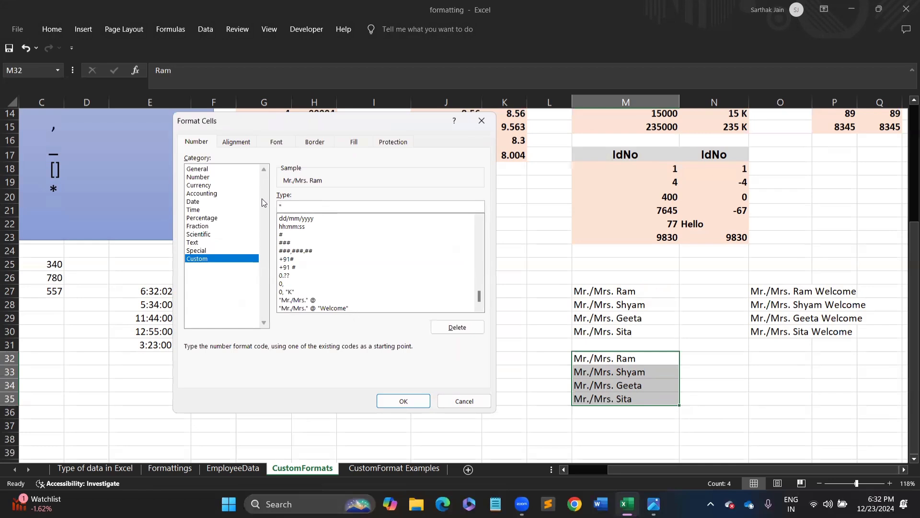
text(- @)
key(Return)
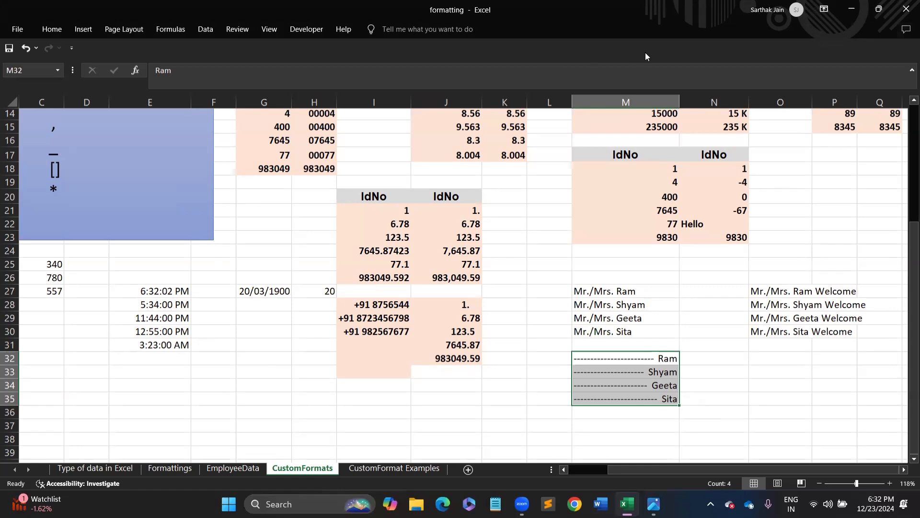
drag(680, 102, 704, 102)
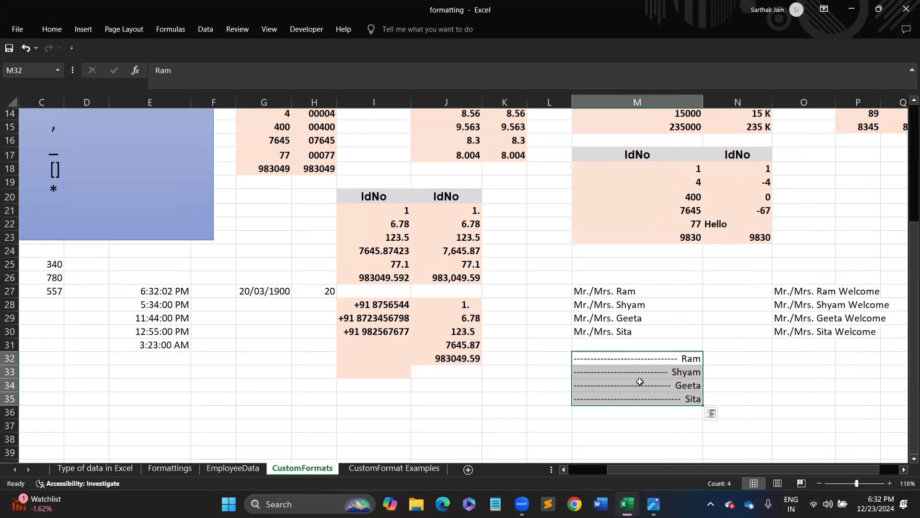
- Inspect cell J25's number format without changing it
click(428, 268)
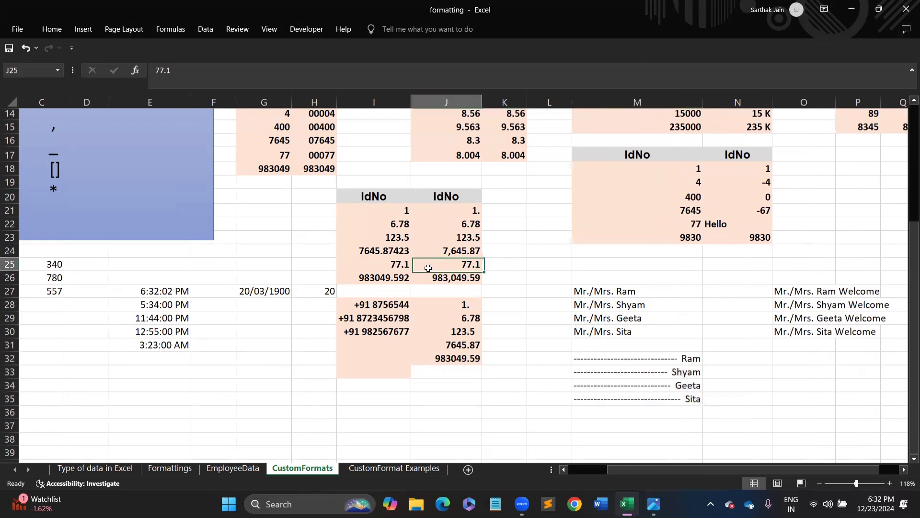
key(ctrl+1)
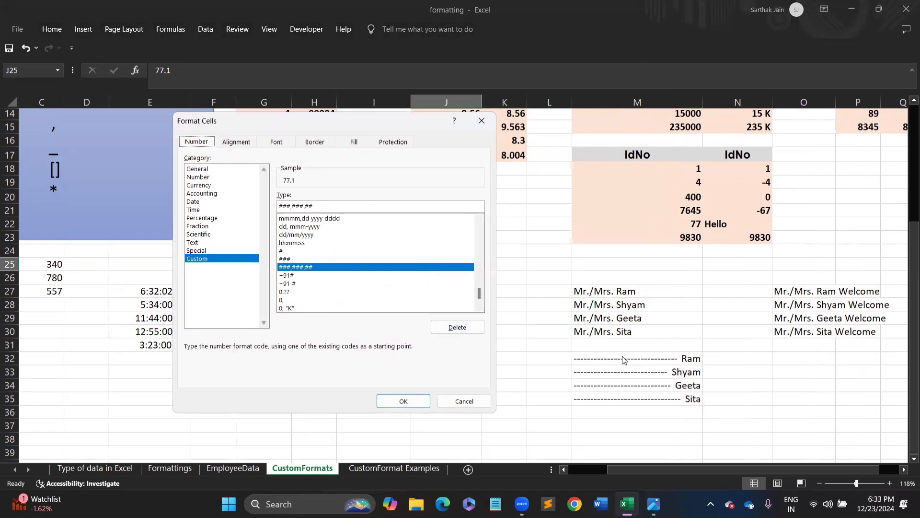
click(475, 402)
- Replace the M32:M35 format with @* so asterisks follow each name
drag(661, 359, 662, 399)
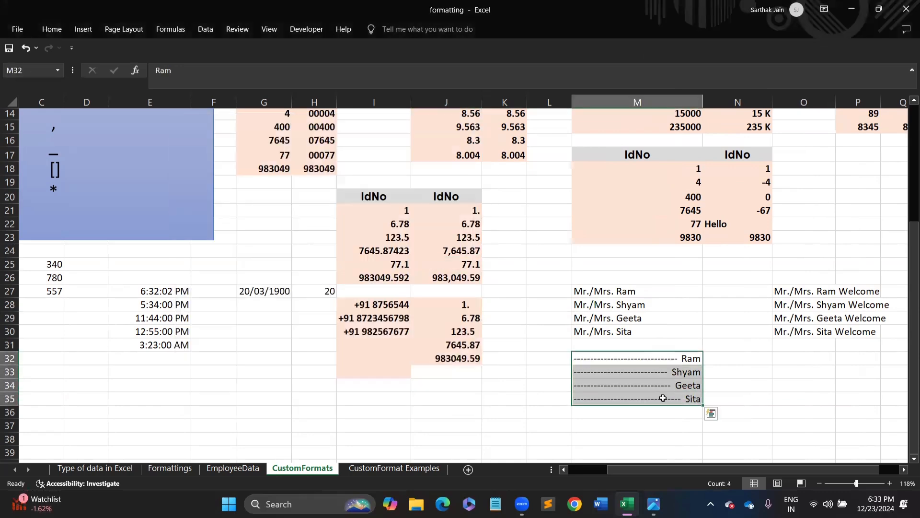
key(ctrl+1)
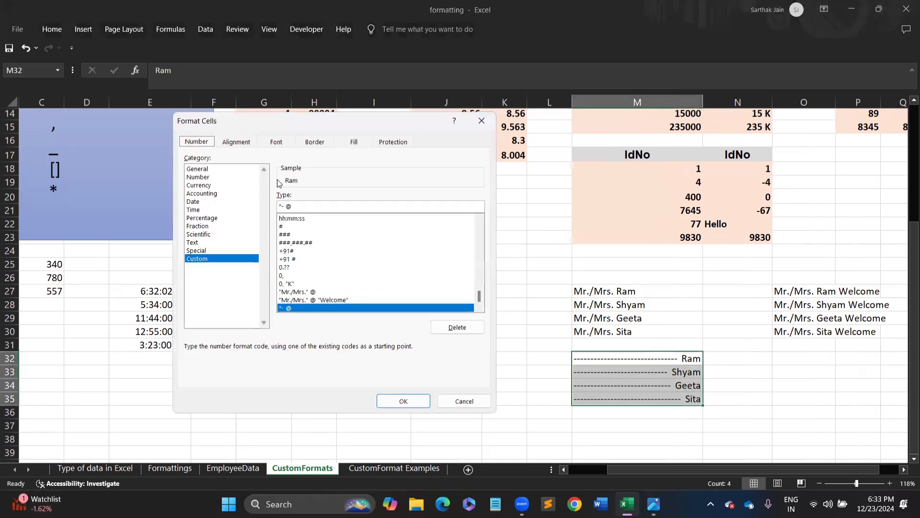
drag(304, 210, 250, 207)
text(@)
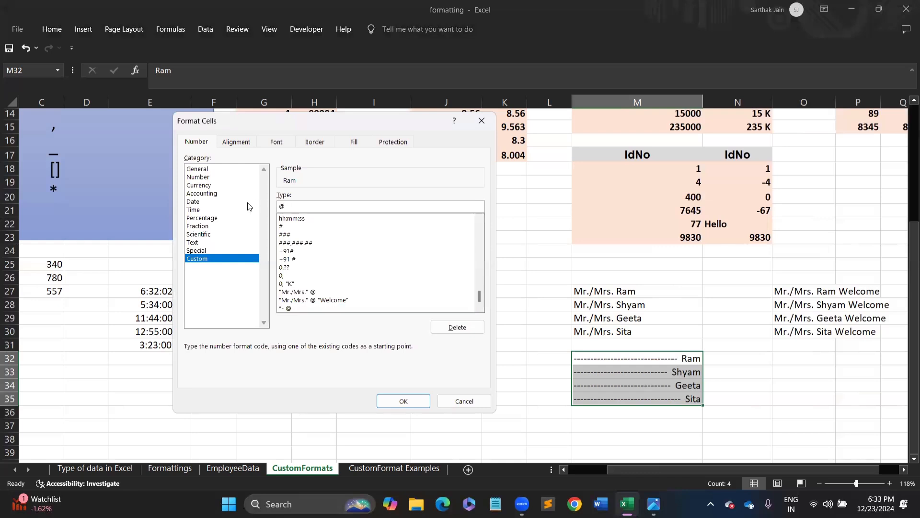
key(BackSpace)
text(*)
key(Return)
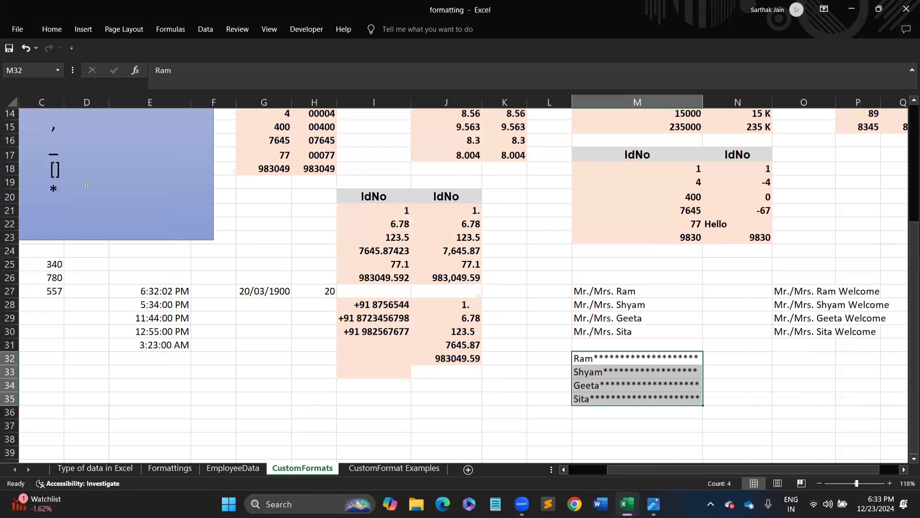
- Leave the reference box, look over the IdNo numbers, and select cell H34
drag(46, 165, 76, 164)
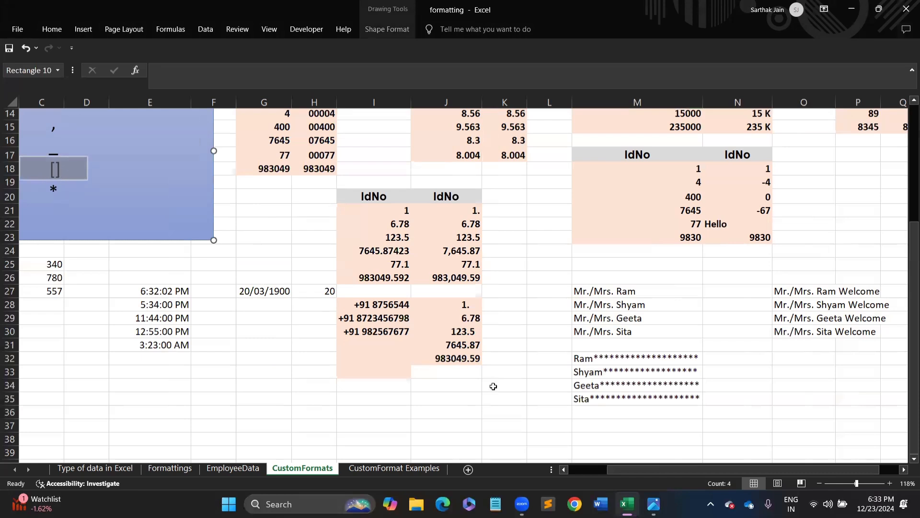
click(449, 384)
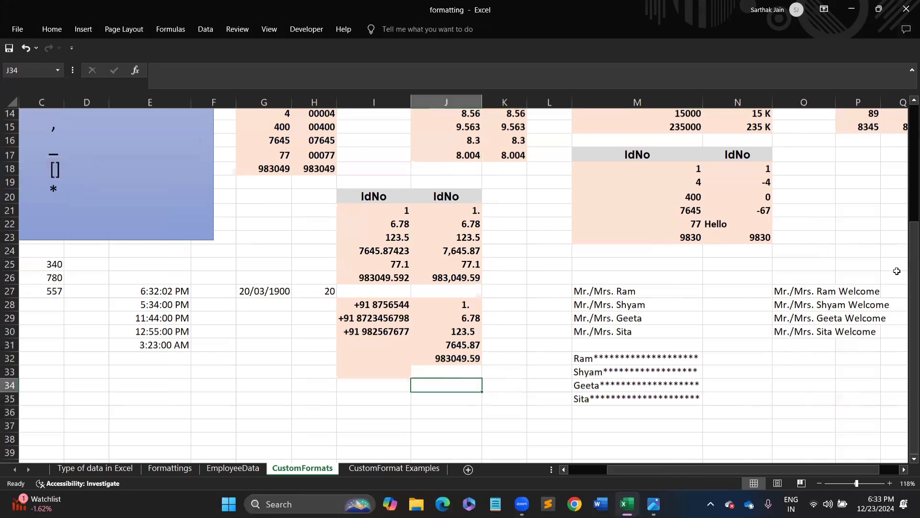
drag(915, 275, 909, 331)
drag(676, 166, 678, 211)
click(332, 382)
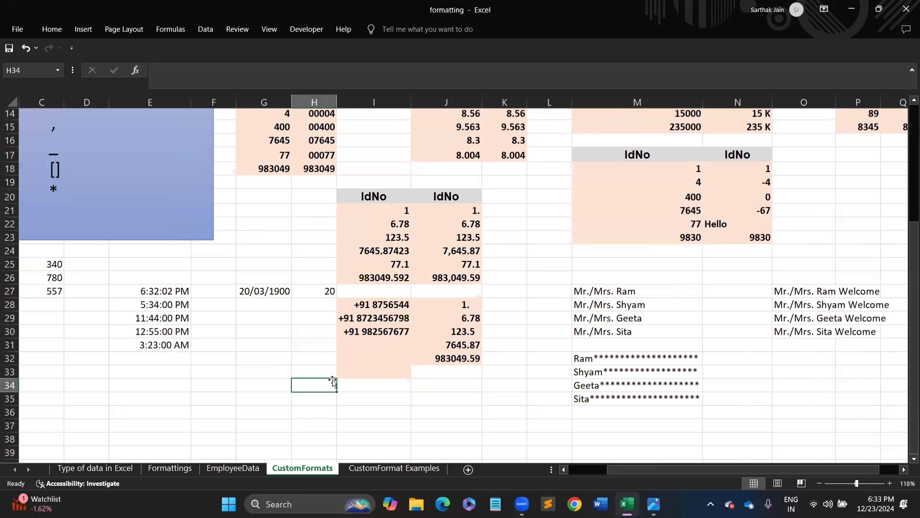
- Enter 20, 40, 50, 70 and -45 down H34:H38
text(20)
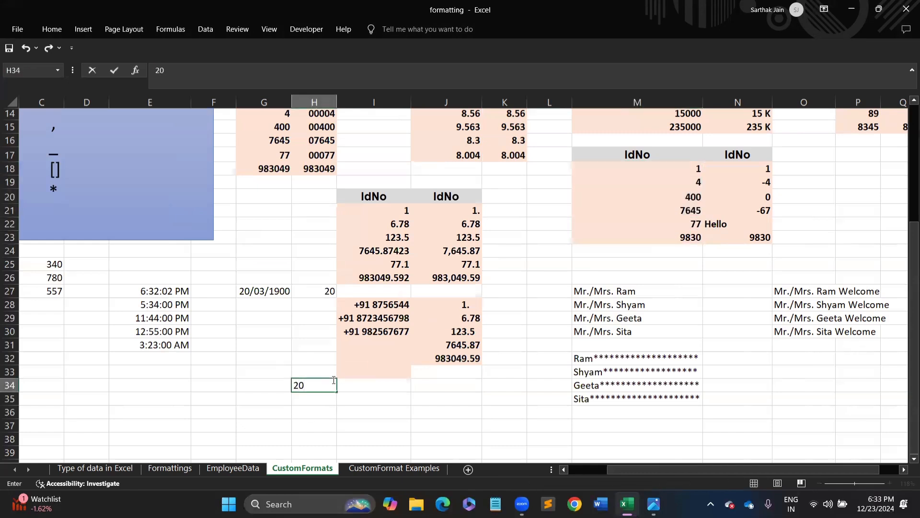
key(Return)
text(40)
key(Return)
text(5)
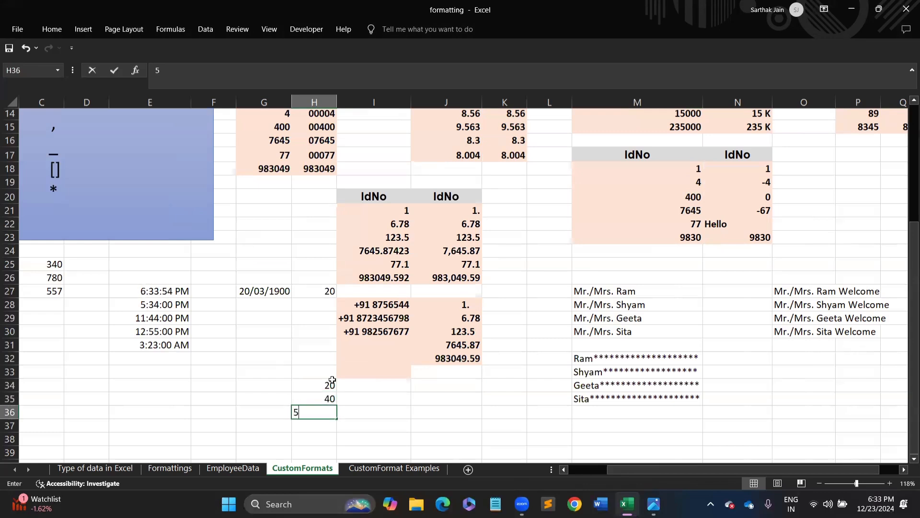
text(0)
key(Return)
text(70)
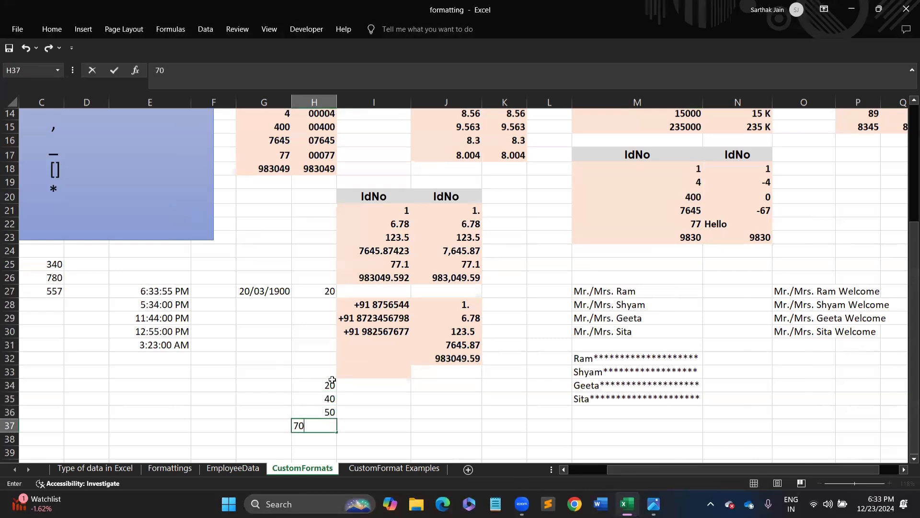
key(Return)
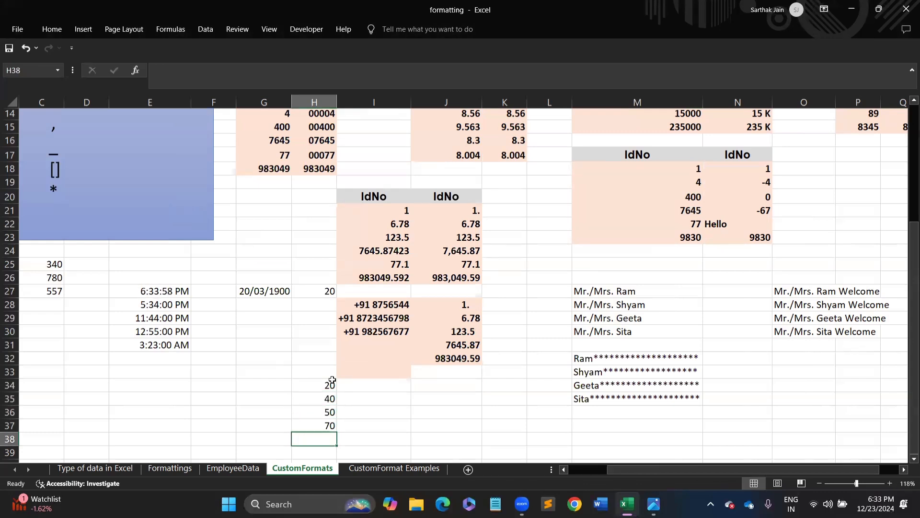
text(-45)
key(Up)
key(Up)
key(Up)
key(Up)
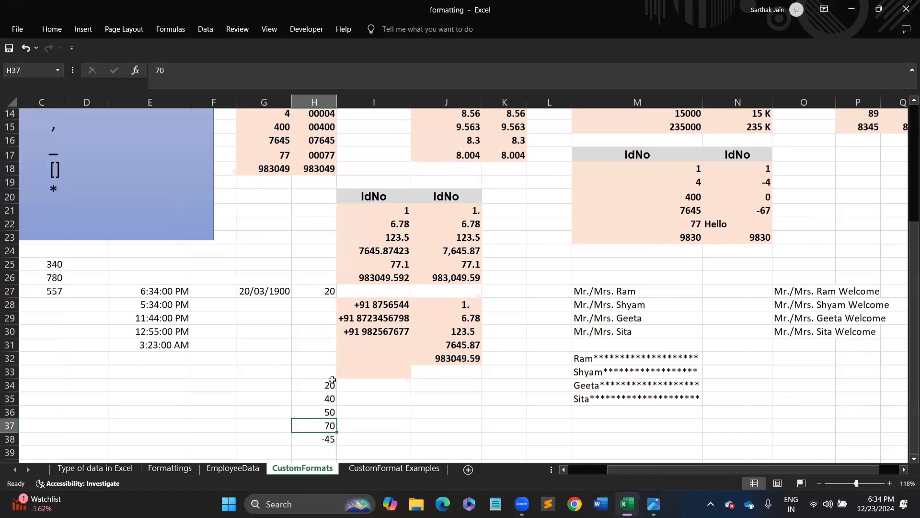
- Overwrite H34 with 76 and H35 with -44
text(76)
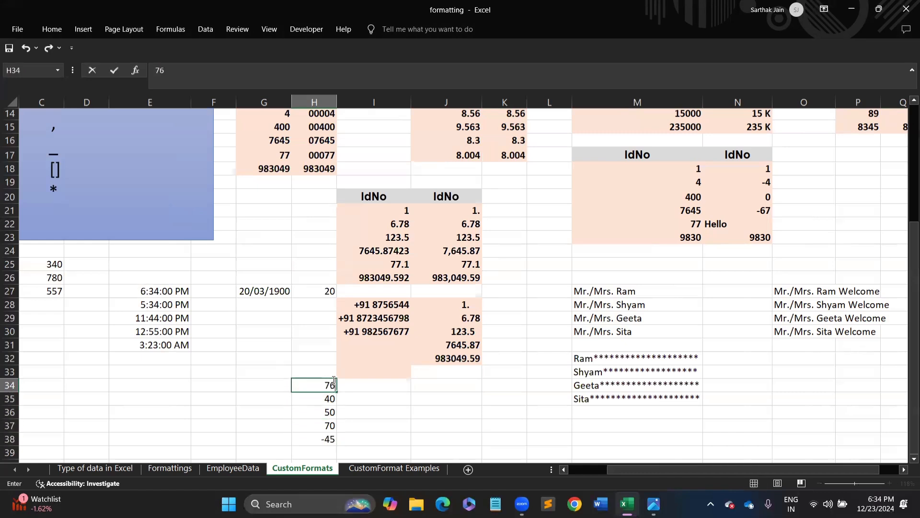
key(Return)
scroll(317, 373, up, 1)
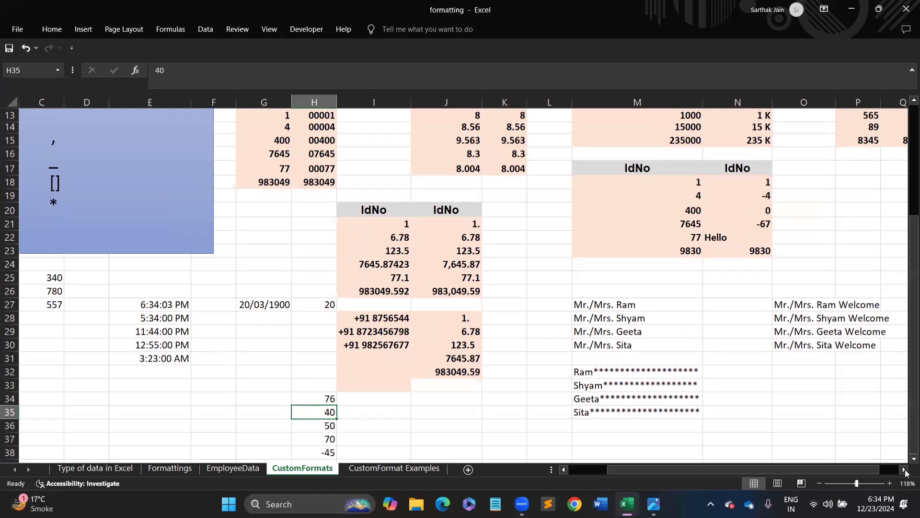
scroll(906, 463, down, 1)
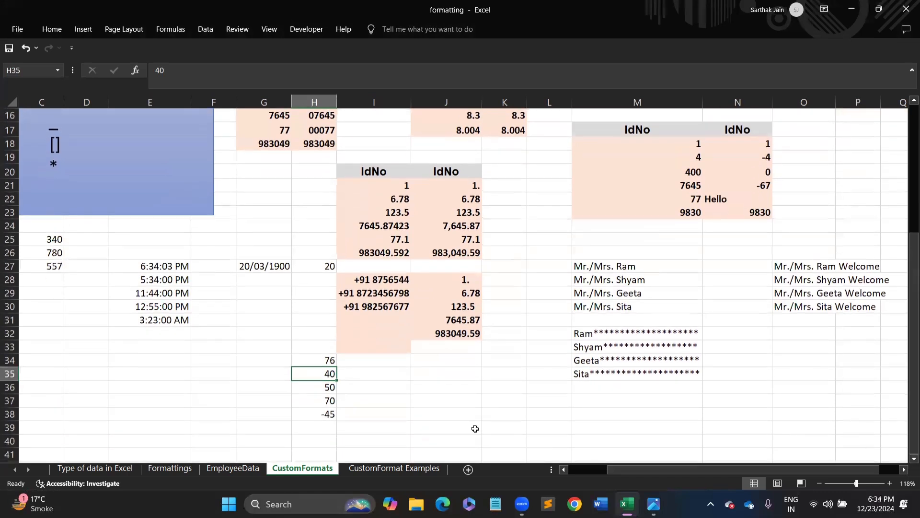
text(-44)
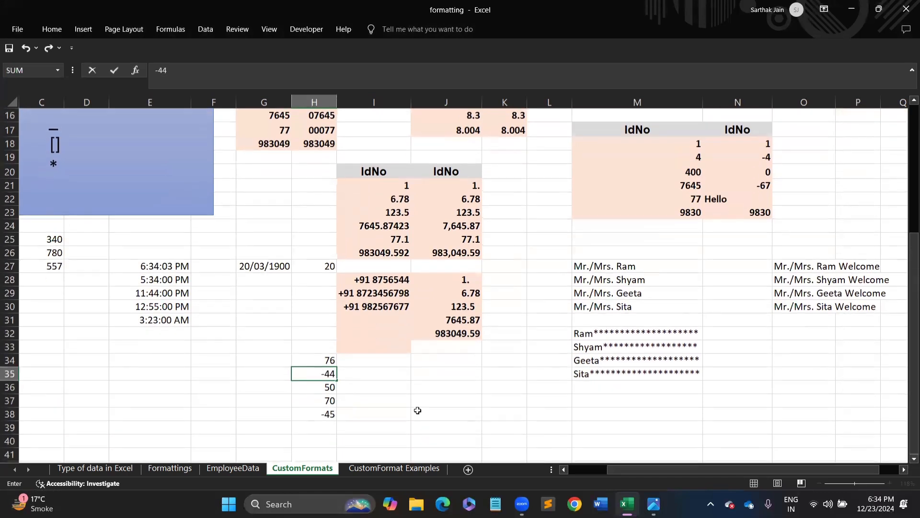
key(Return)
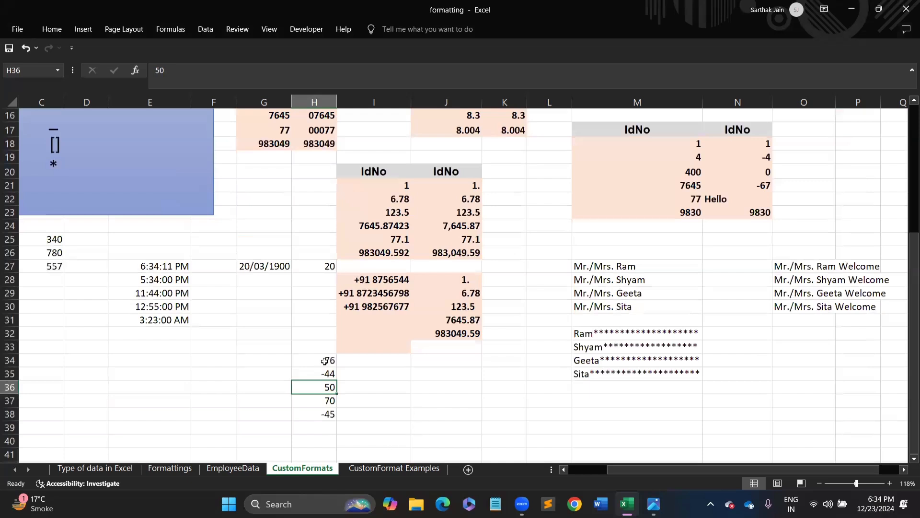
- Select H34:H38 and view its Format Cells settings without changes
drag(325, 360, 326, 416)
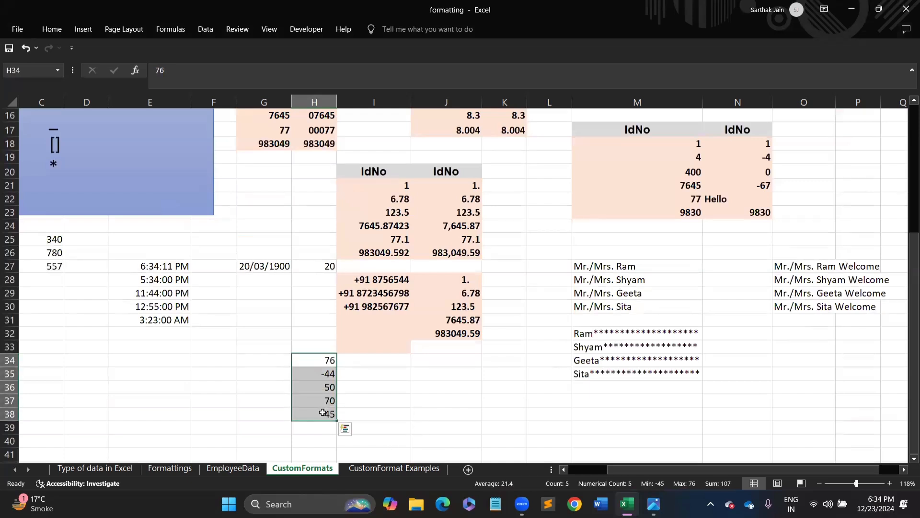
key(ctrl+1)
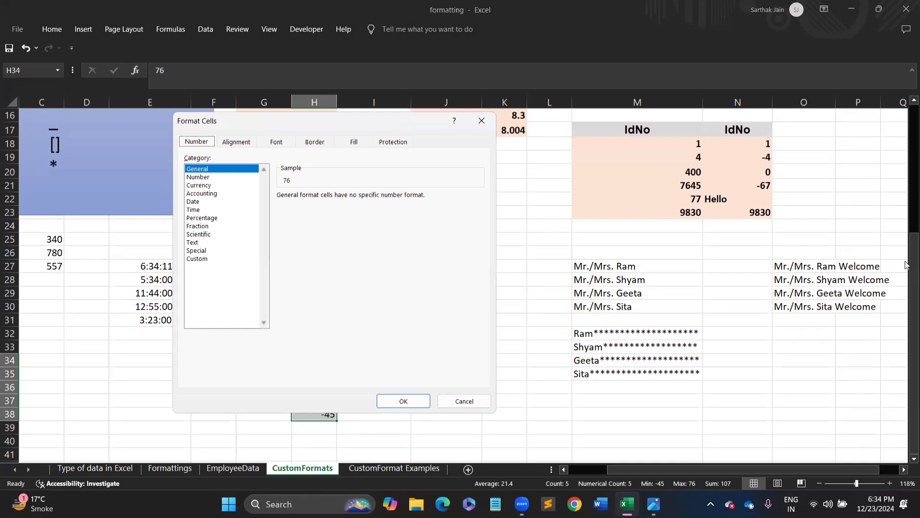
key(Escape)
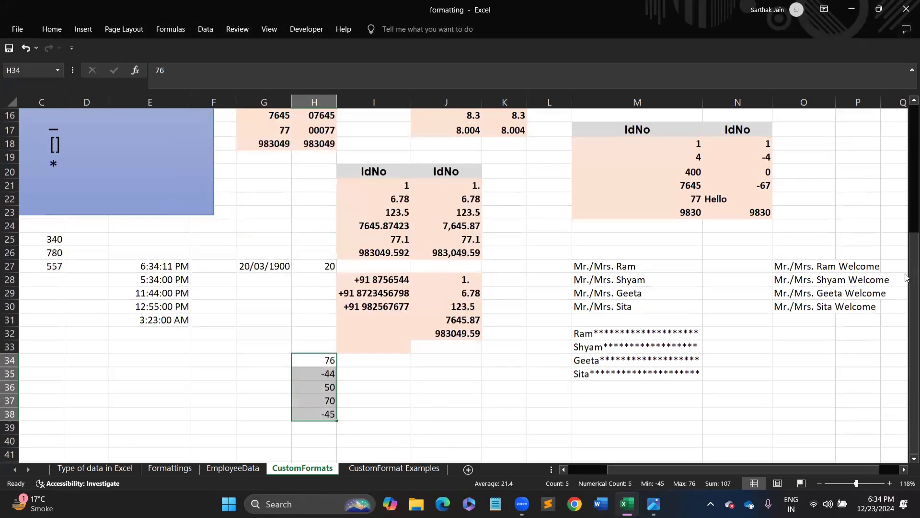
- Scroll down the sheet a little below the new numbers
drag(906, 278, 905, 118)
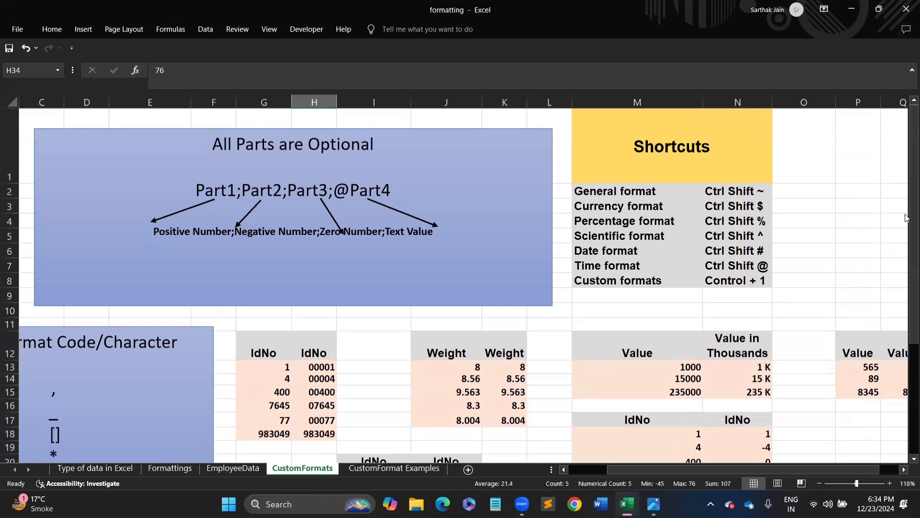
scroll(882, 218, down, 4)
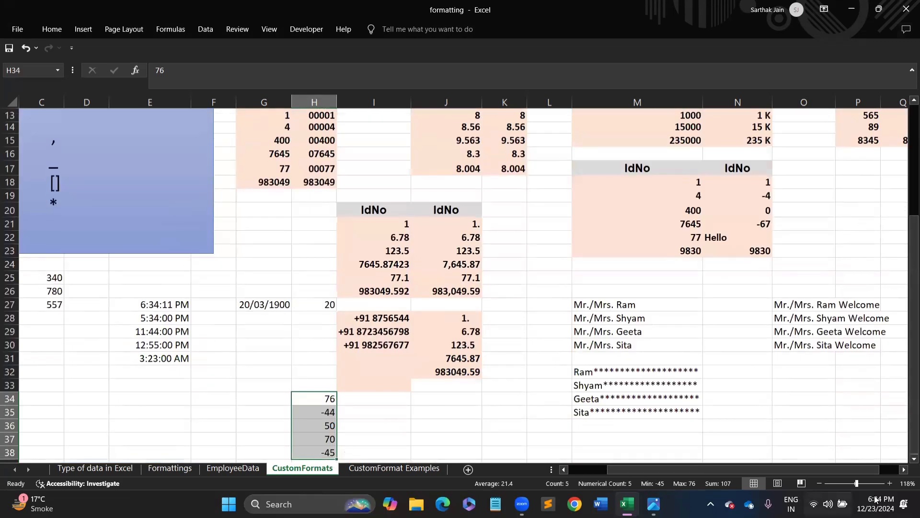
click(907, 458)
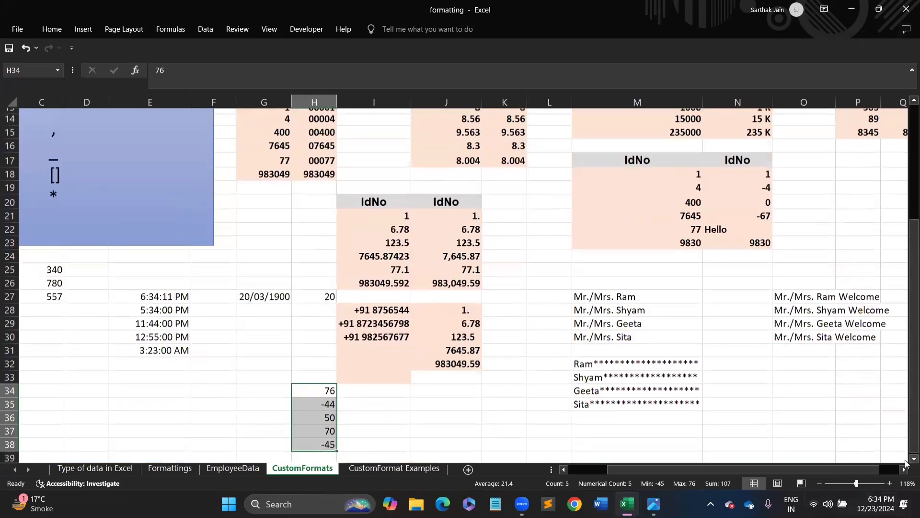
click(906, 459)
click(906, 460)
click(906, 460)
click(906, 461)
click(906, 460)
click(906, 461)
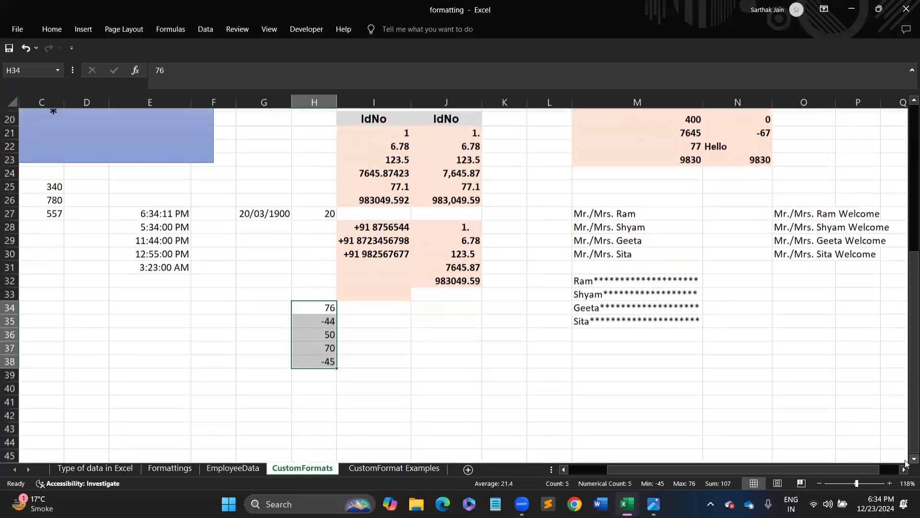
click(906, 460)
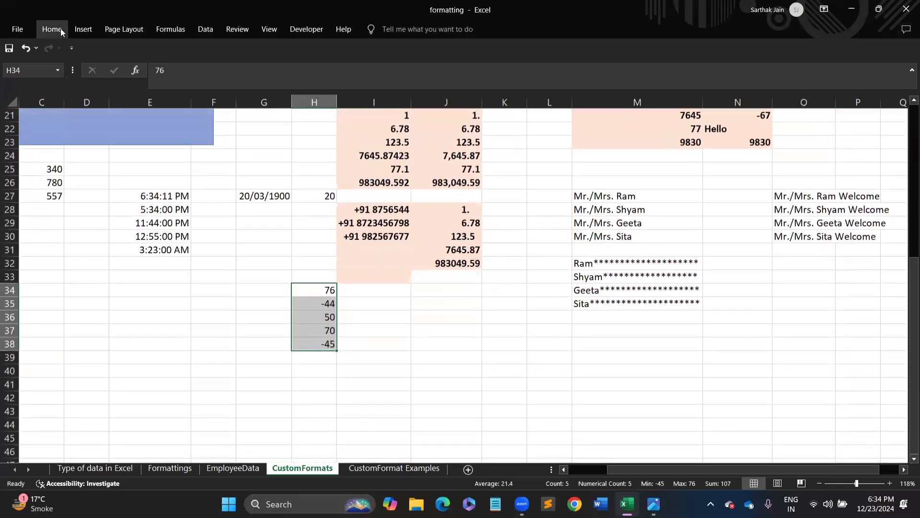
- Replace the General code of H34:H38 with the custom format [Blue]0
key(ctrl+1)
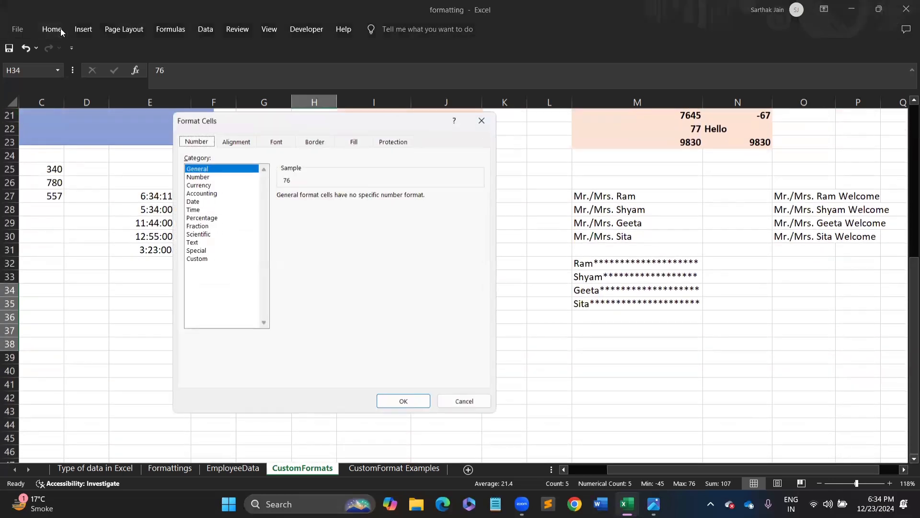
click(198, 259)
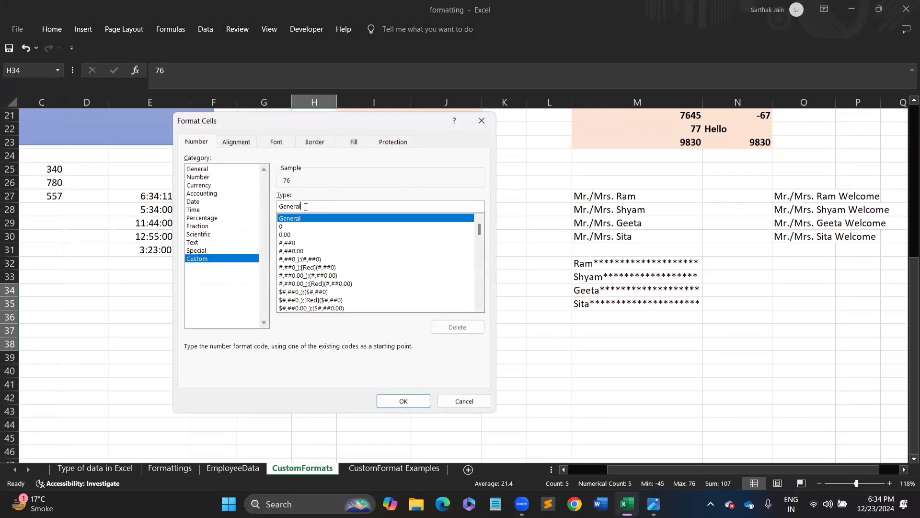
key(BackSpace)
key(BackSpace)
key(BackSpace)
key(BackSpace)
key(BackSpace)
key(BackSpace)
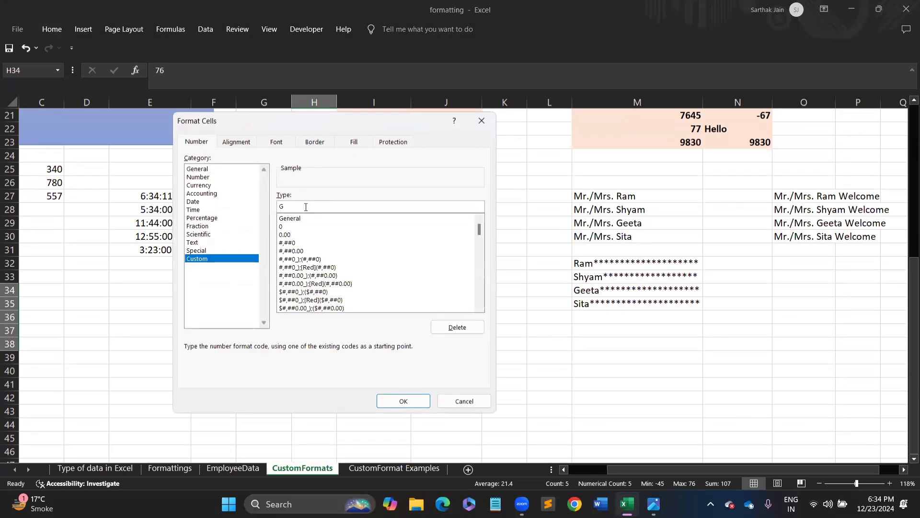
key(BackSpace)
text([b)
click(404, 401)
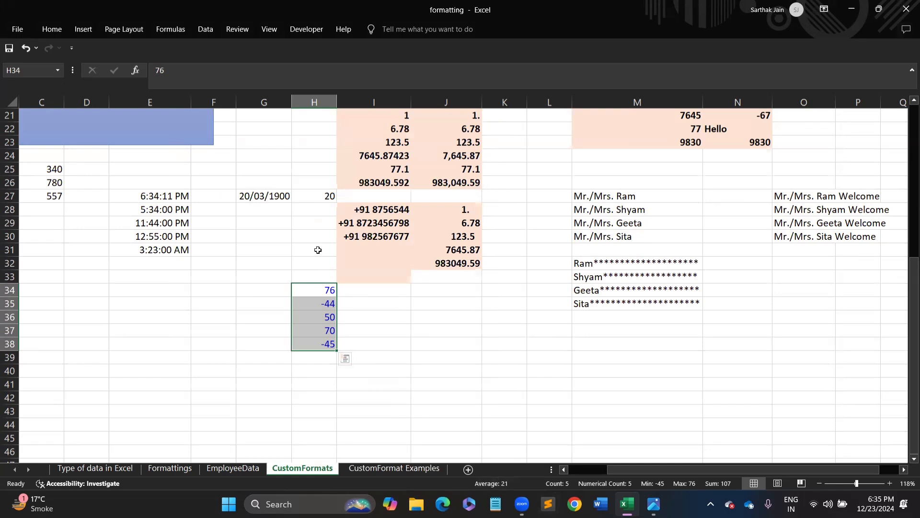
- Change the H34:H38 code to [Blue]0;[Red]0 so negatives show red
key(ctrl+1)
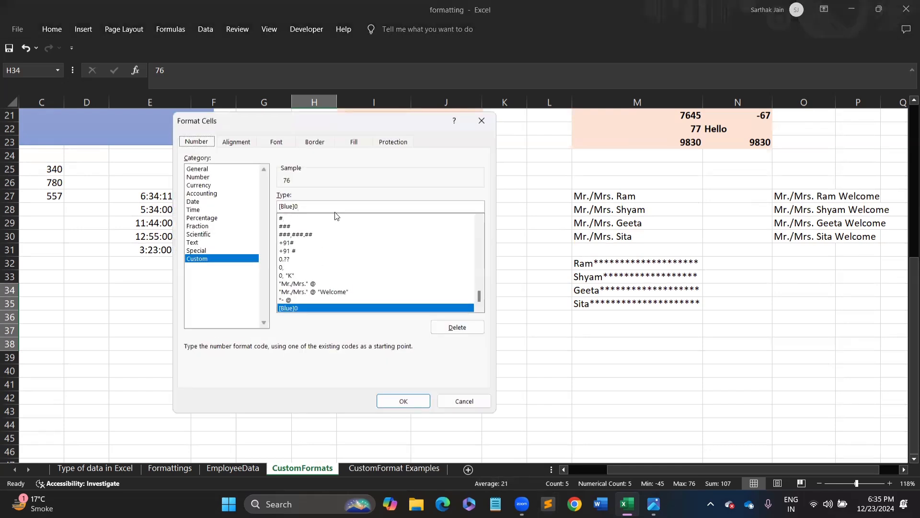
click(309, 206)
text(;)
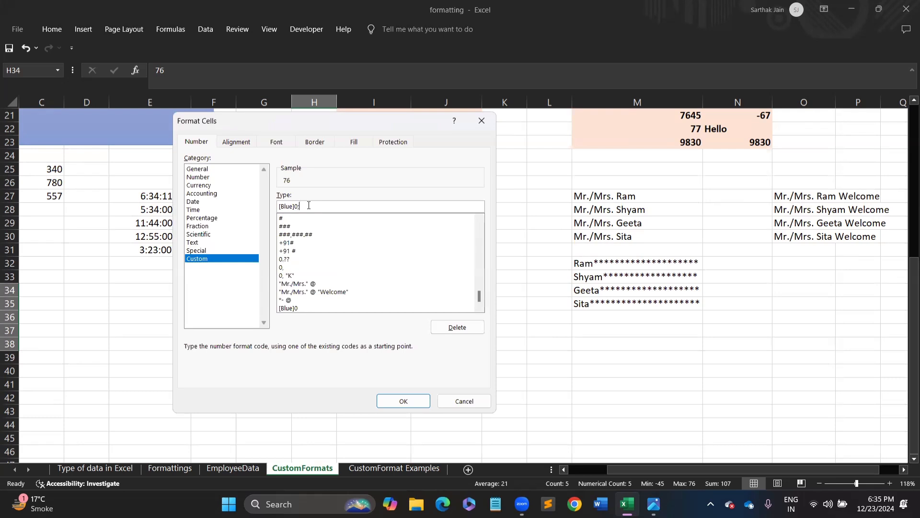
text([red]0)
key(Return)
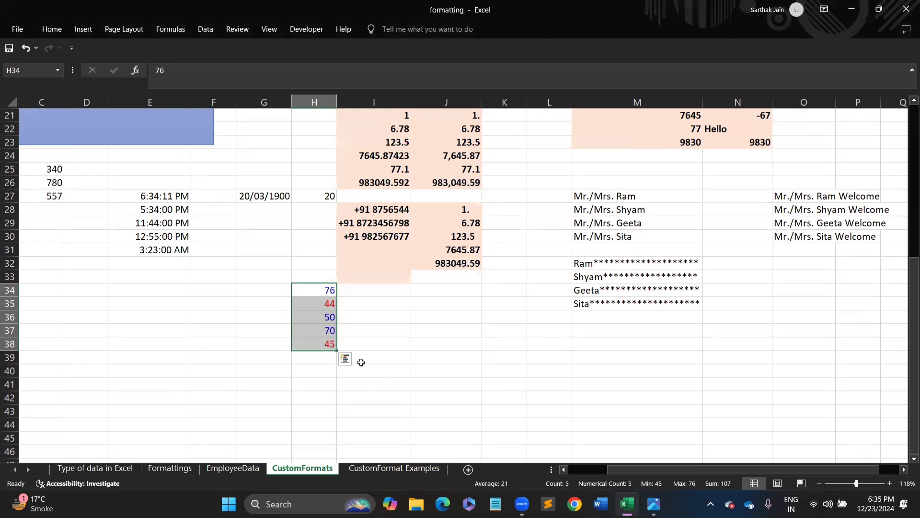
- Extend the code to [Blue]0;[Red]0;[Green]0 so zeros show green
key(ctrl+1)
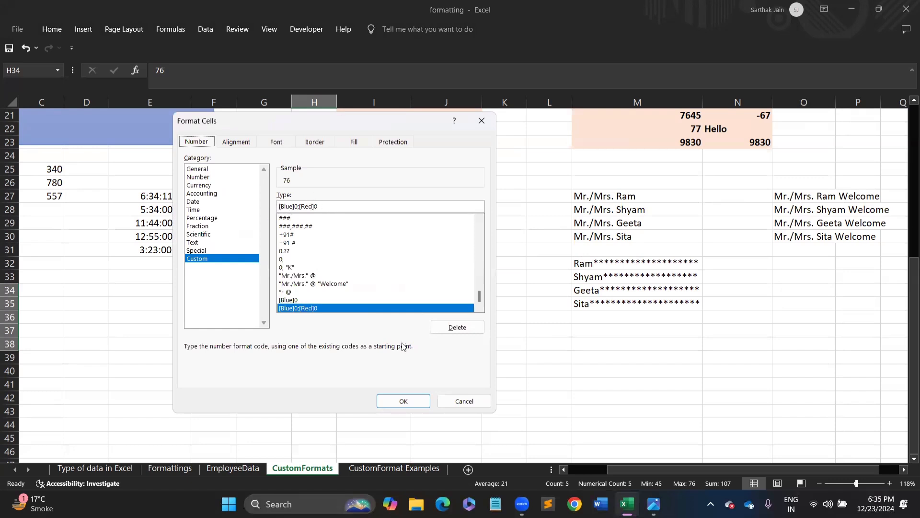
click(326, 205)
text(;)
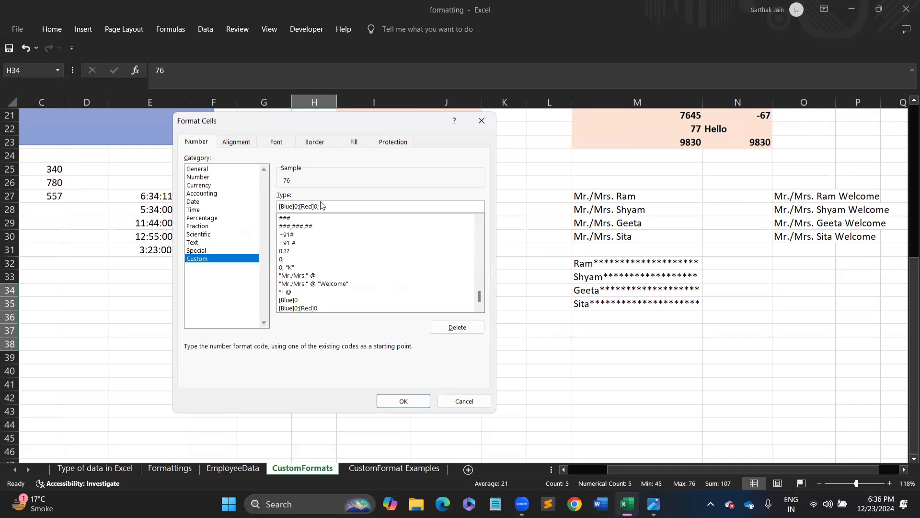
text([Green]0)
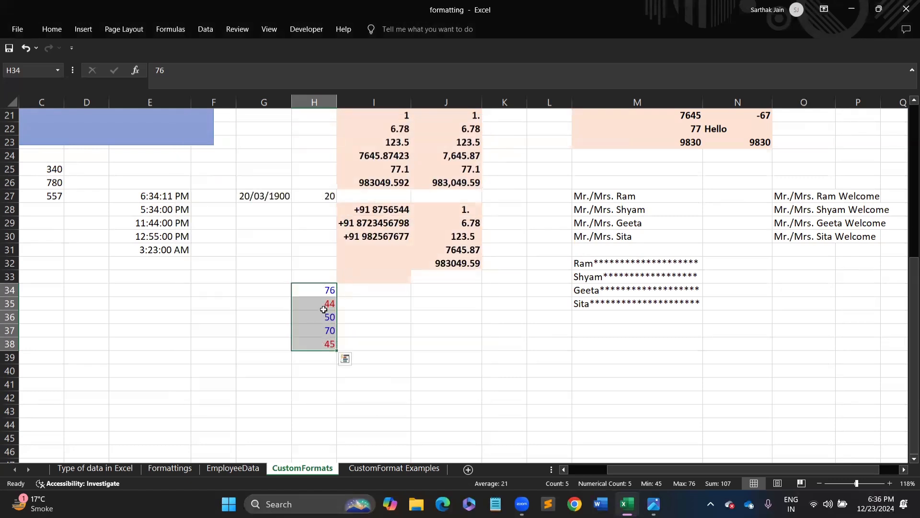
- Change H36 to 0 and reselect H34:H38
click(325, 316)
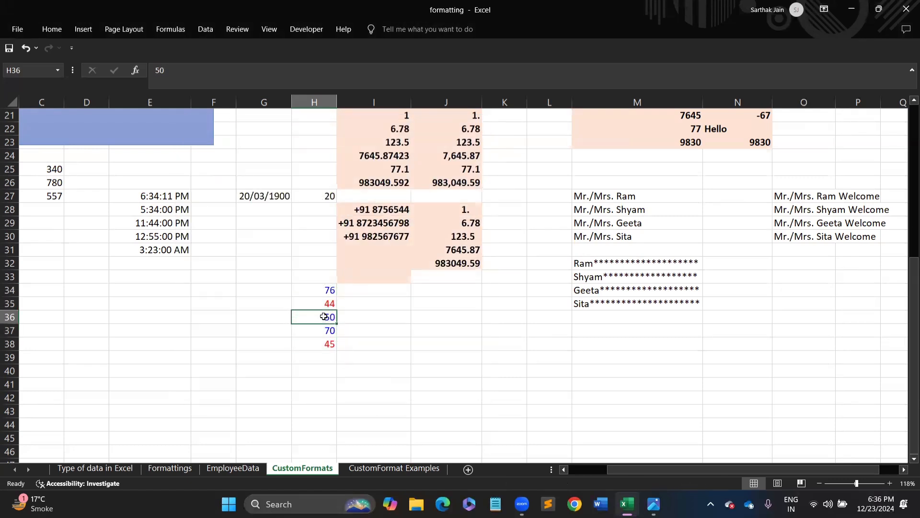
text(0)
key(Return)
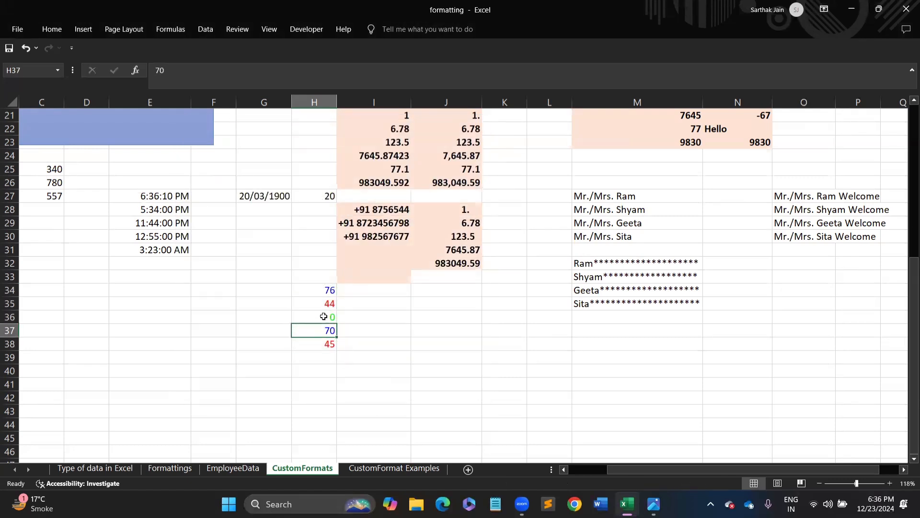
drag(319, 289, 322, 339)
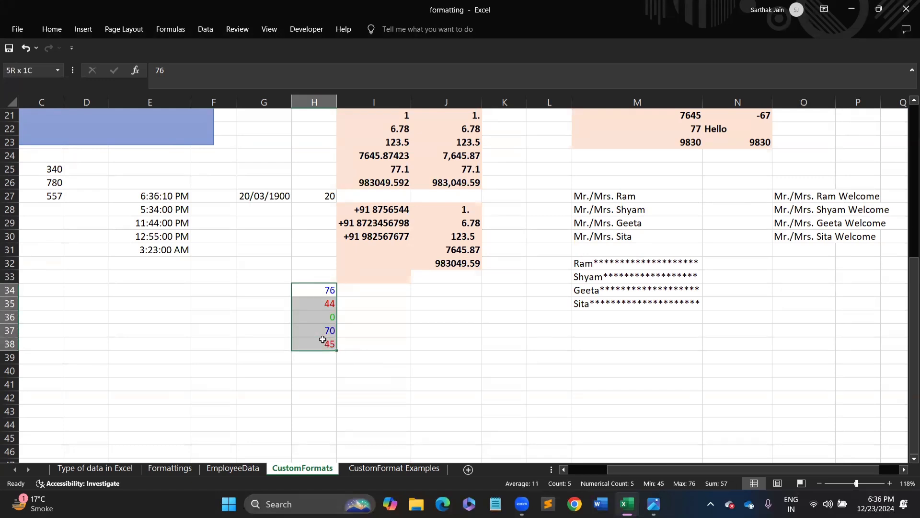
drag(323, 340, 326, 338)
- Append a ;[white] text section to the H34:H38 code after [white]0 is rejected
key(ctrl+1)
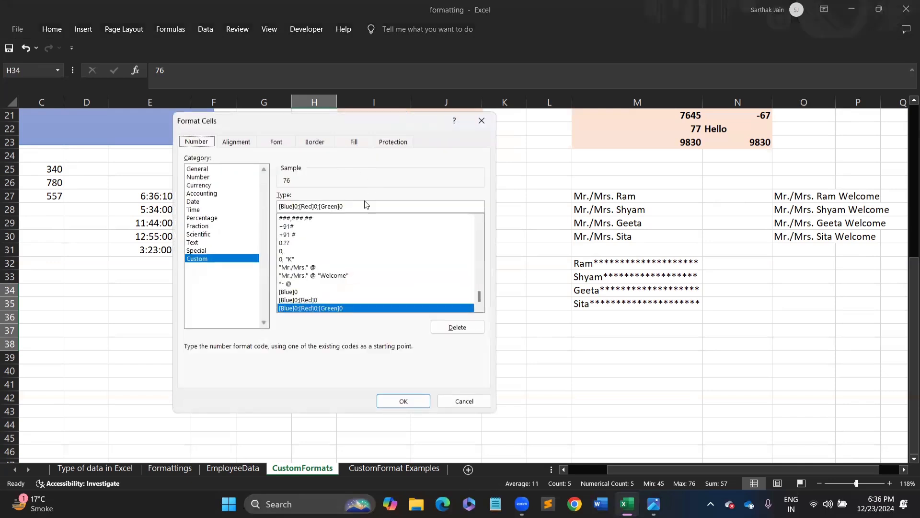
click(352, 209)
text(;)
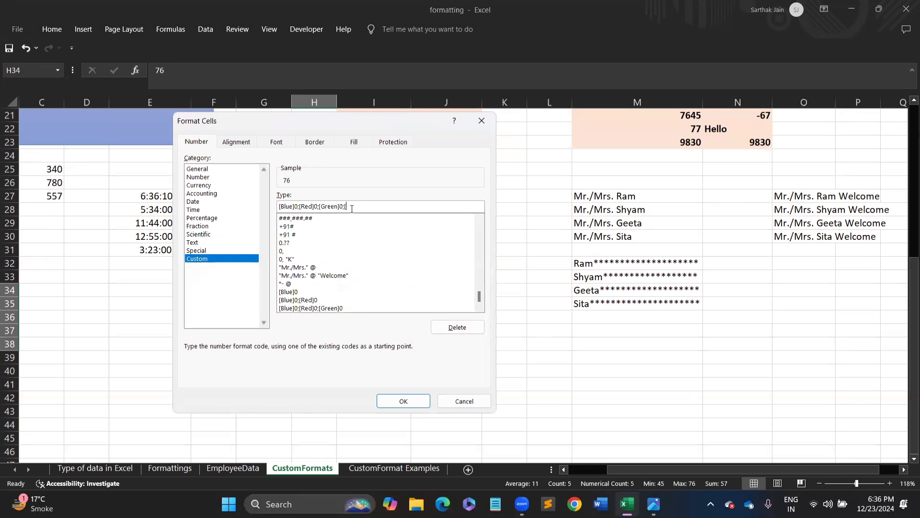
text([white])
text(0)
key(Return)
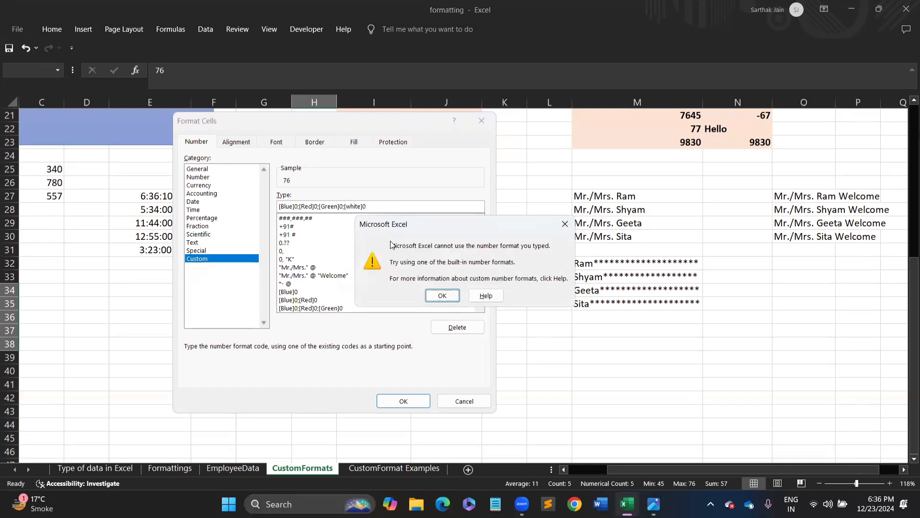
click(442, 295)
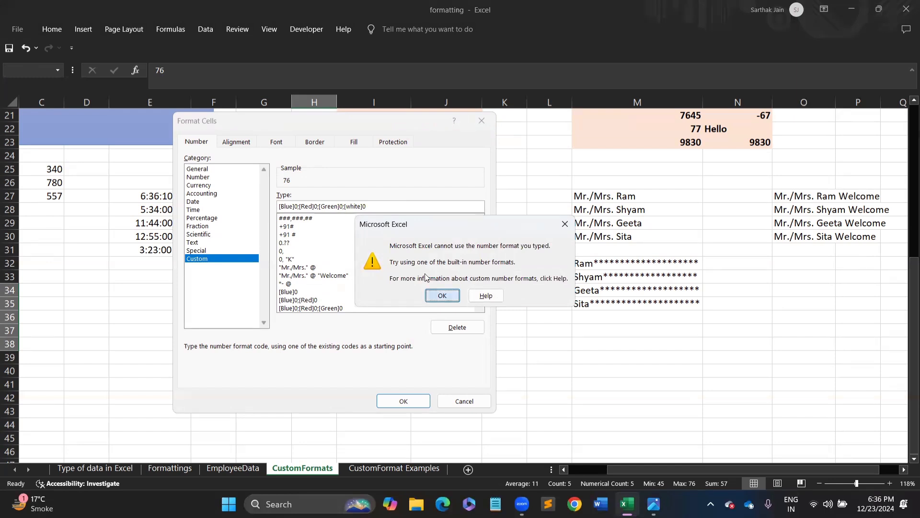
click(371, 207)
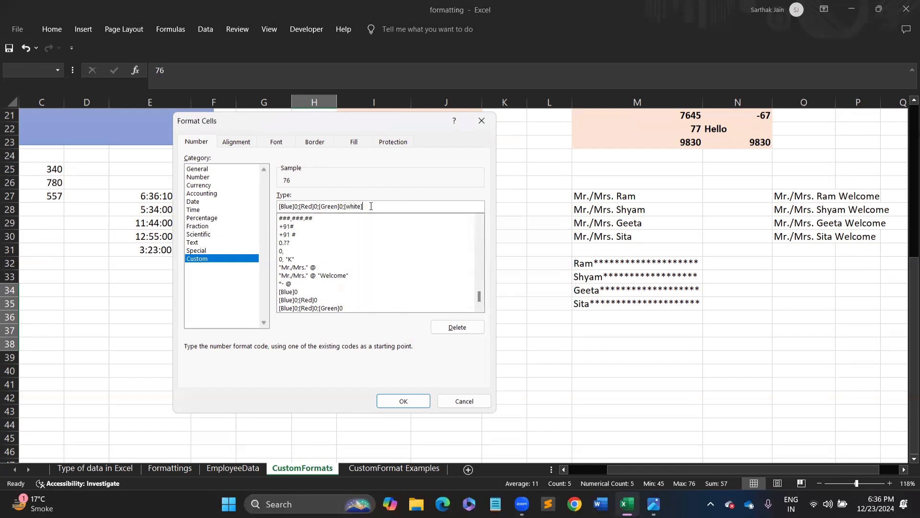
click(403, 400)
- Replace -44 in H35 with the text hello
click(396, 213)
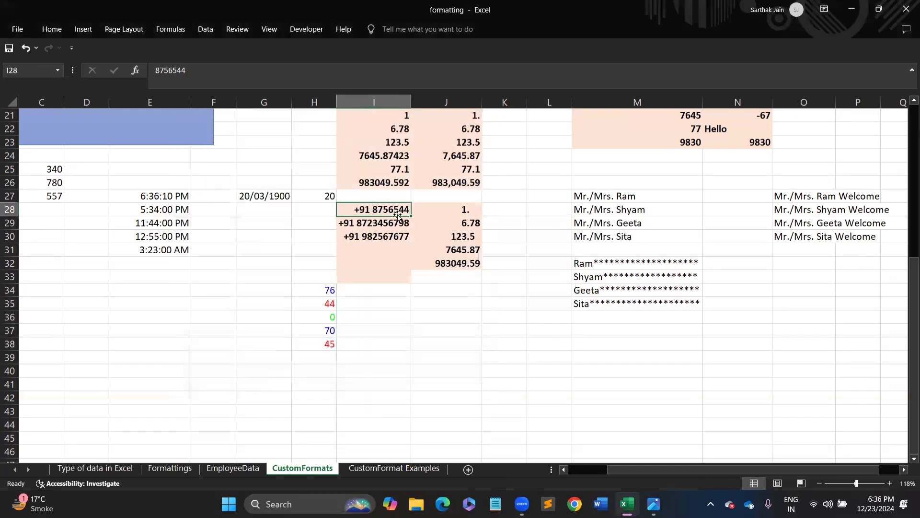
click(327, 315)
click(326, 305)
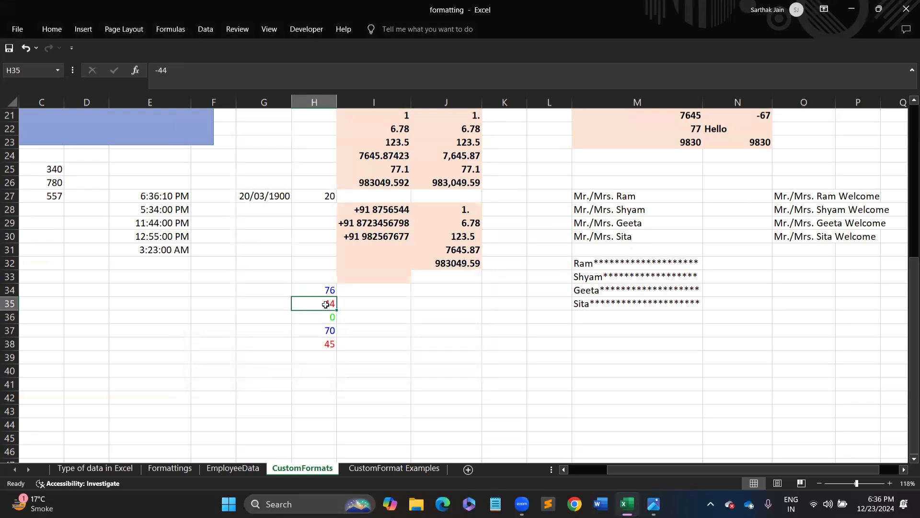
text(hello)
key(Return)
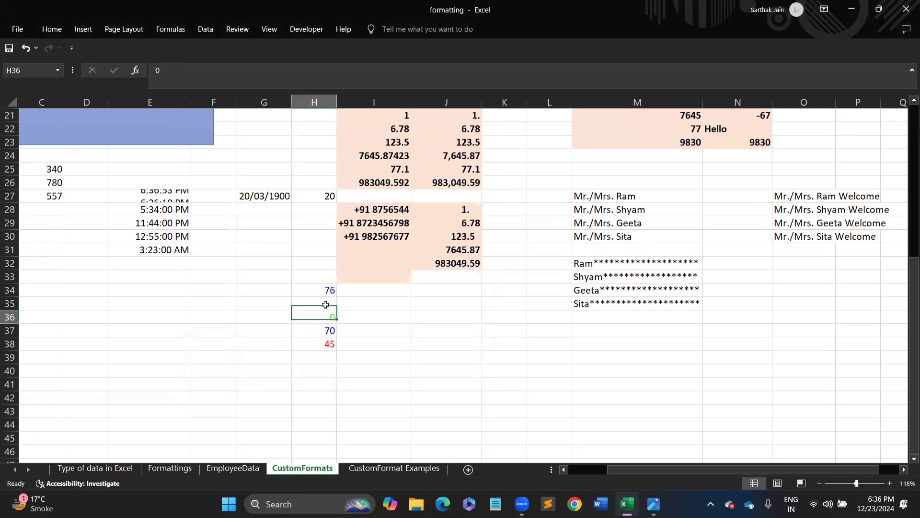
- Reselect H34:H38 and scroll back up to row 1
click(325, 303)
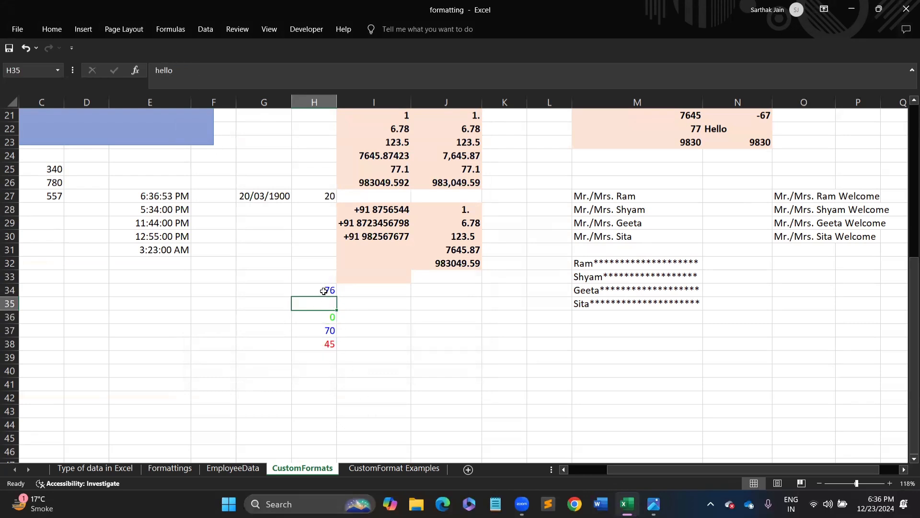
drag(325, 291, 324, 344)
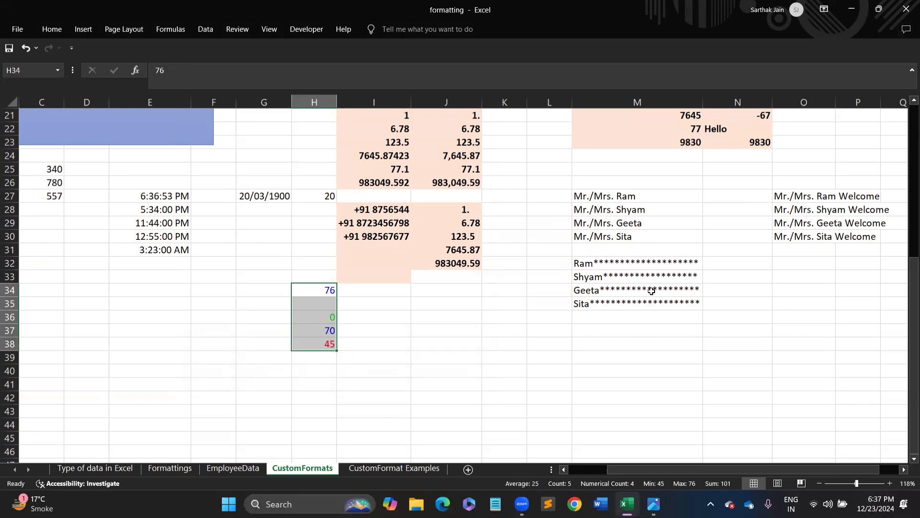
drag(906, 290, 904, 114)
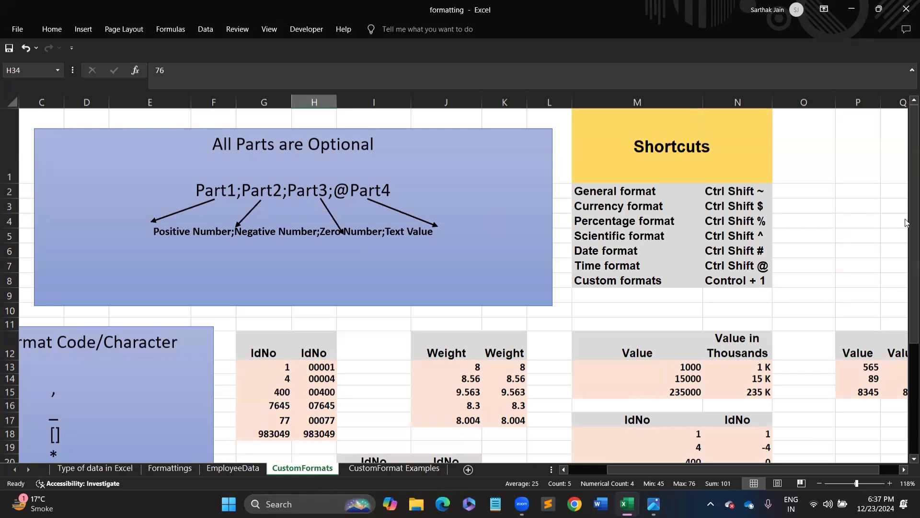
- Scroll to rows 34–38, zoom to about 291%, and select the colour-coded values in H34:H38
drag(906, 223, 904, 377)
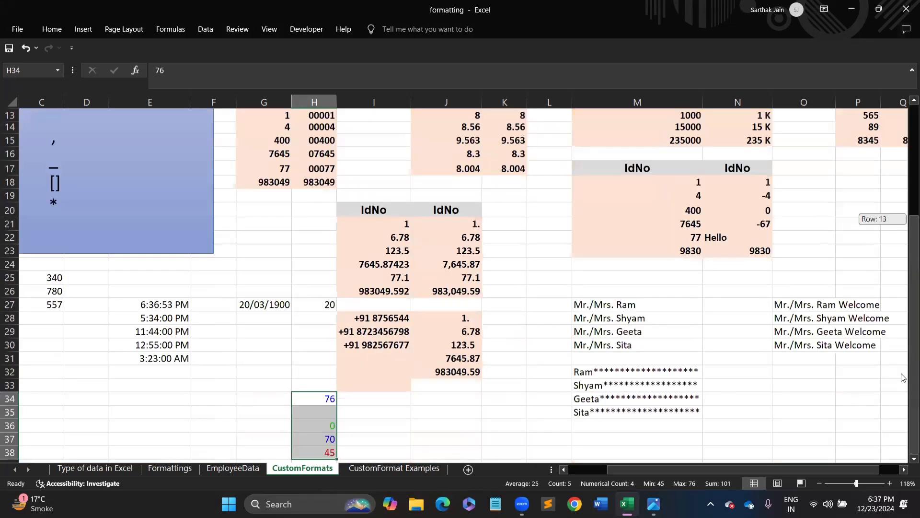
click(907, 460)
click(906, 460)
click(906, 460)
click(906, 460)
click(906, 460)
click(906, 461)
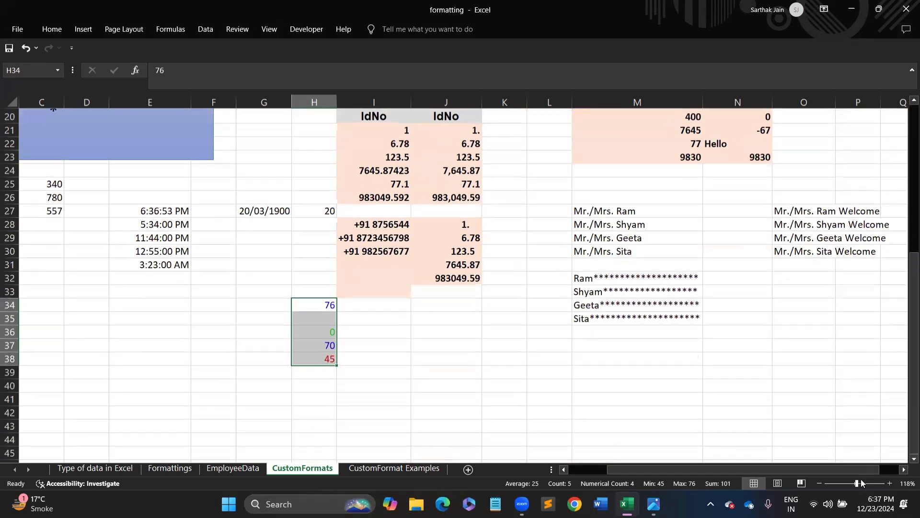
click(873, 484)
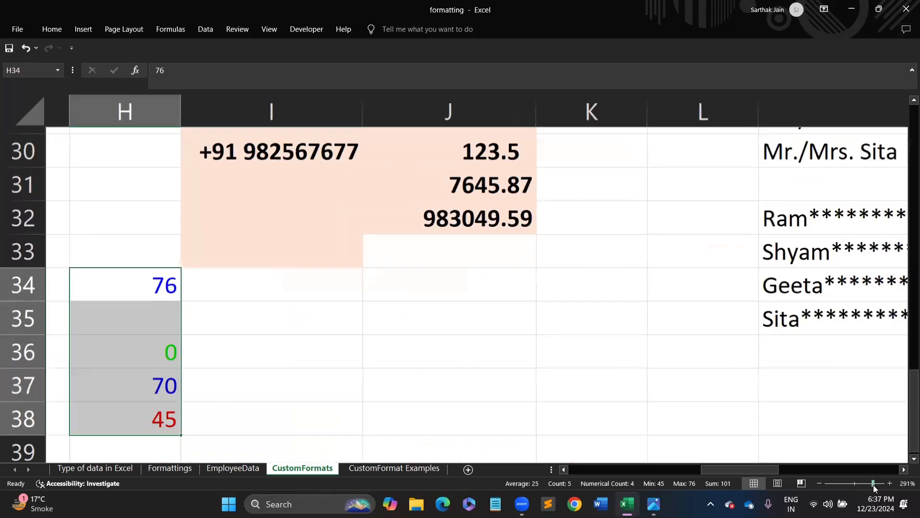
drag(777, 473, 753, 464)
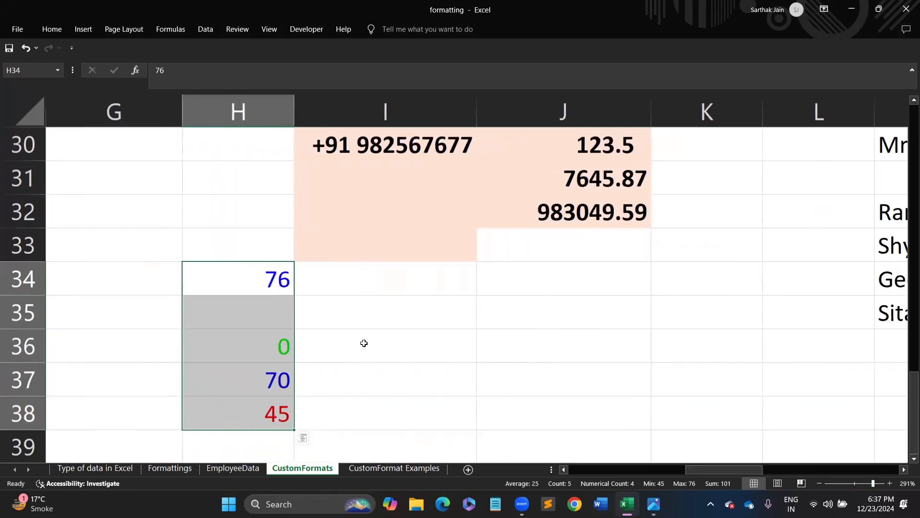
drag(246, 282, 243, 410)
- Enter -67, 89 and 3467 into H34, H35 and H36
click(255, 287)
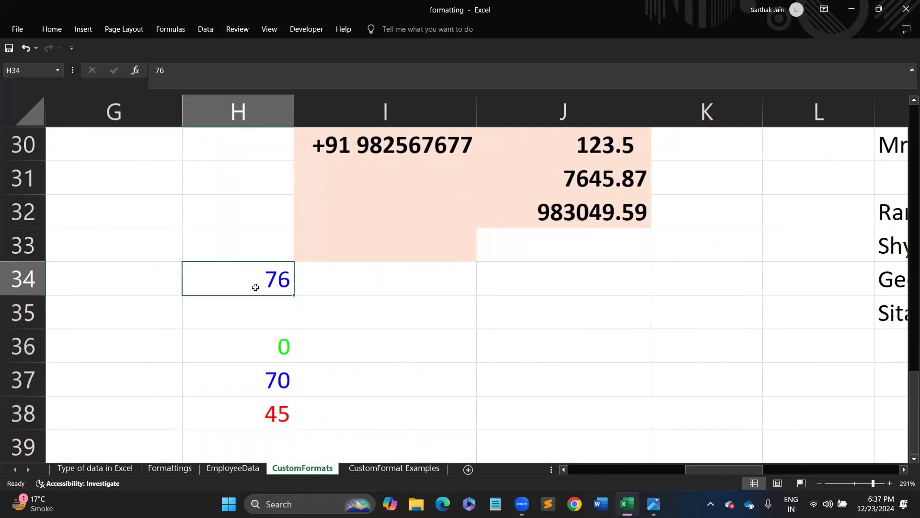
text(-67)
key(Return)
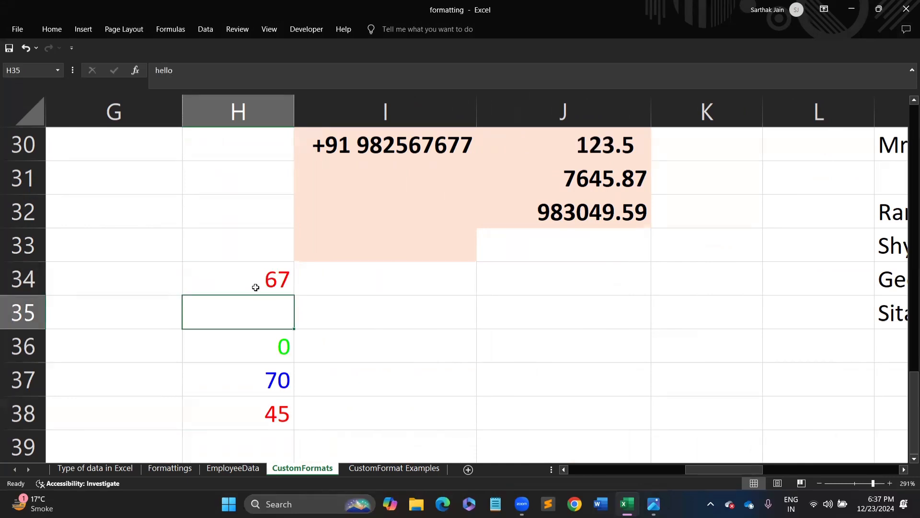
text(89)
key(Return)
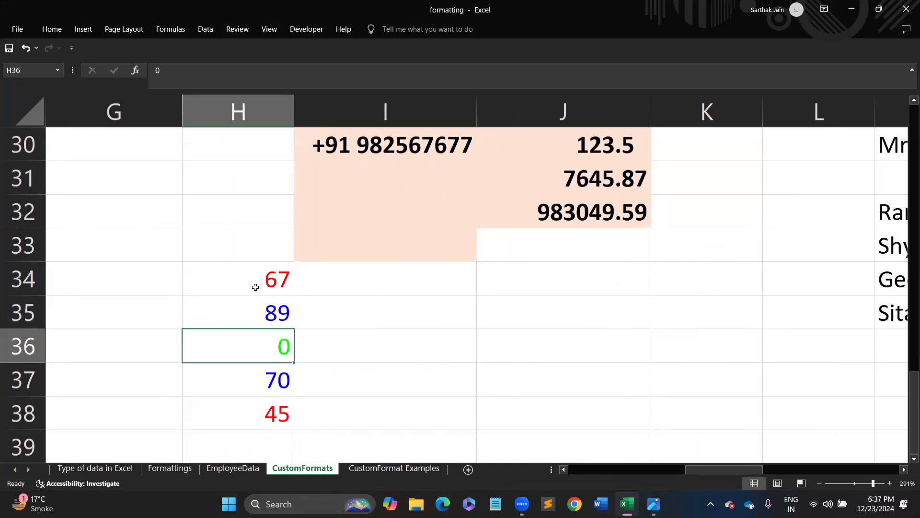
text(3467)
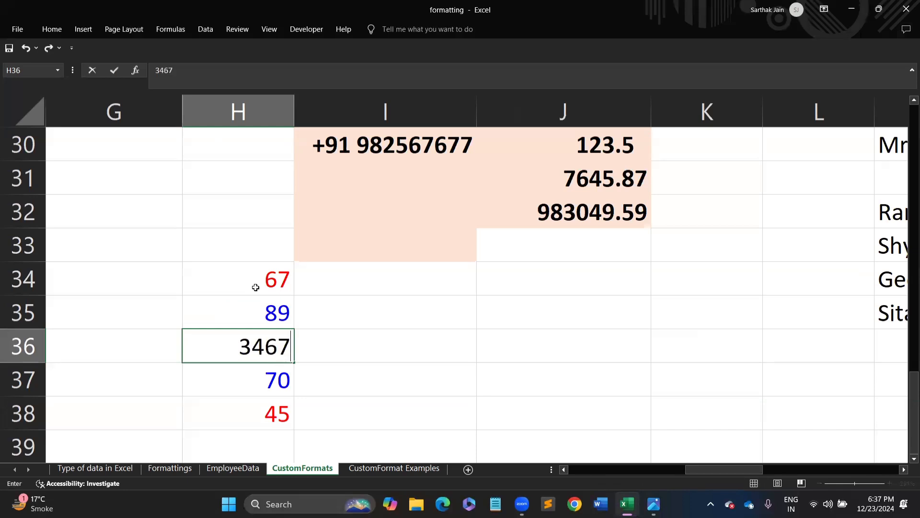
key(Return)
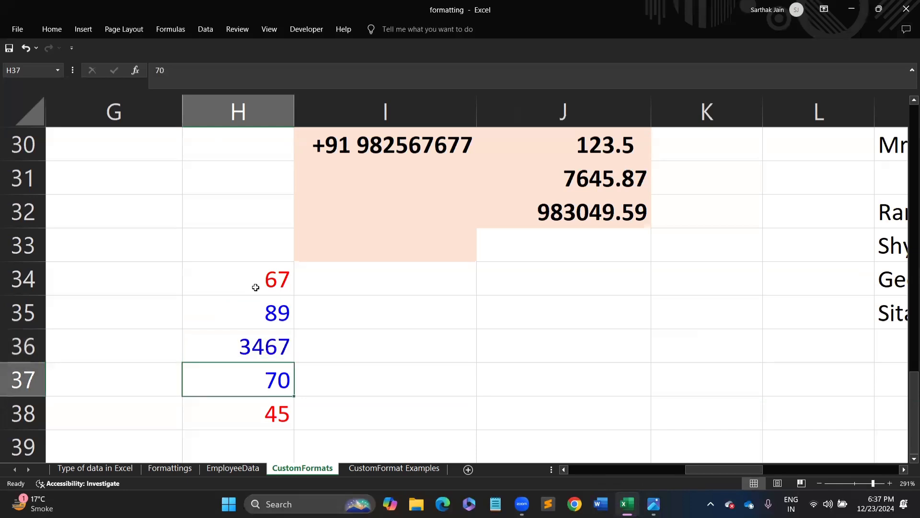
- Put a short text entry in H37, replace -45 in H38 with 0, and reselect H34:H38
text(he)
key(BackSpace)
key(BackSpace)
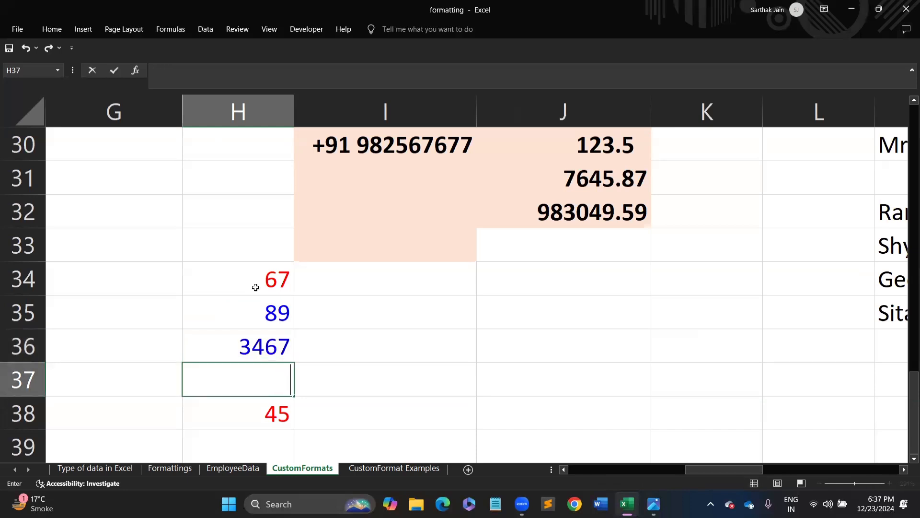
text(Ram)
key(Return)
key(F2)
key(BackSpace)
key(BackSpace)
key(BackSpace)
text(0)
key(Return)
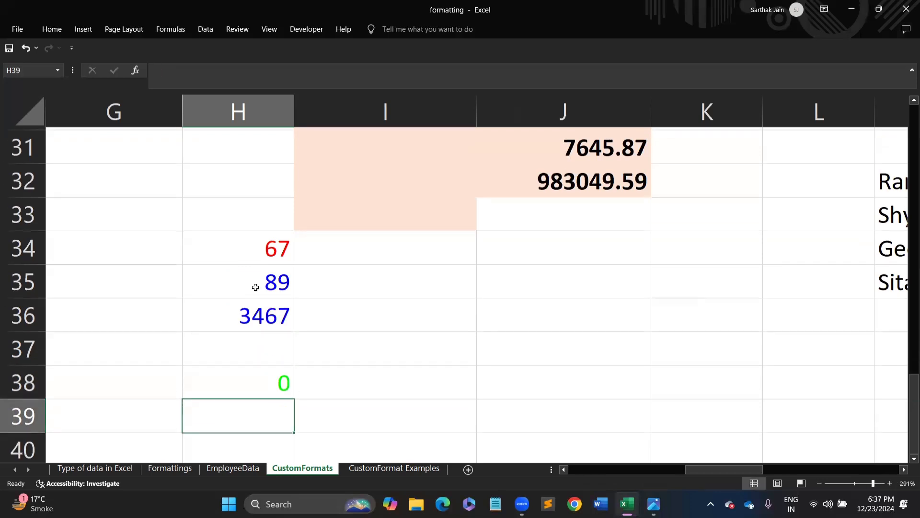
click(255, 280)
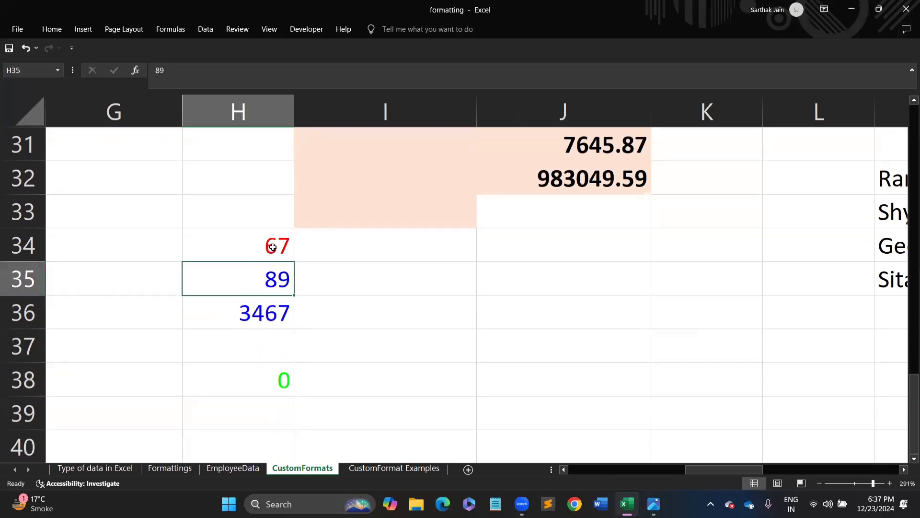
drag(273, 247, 266, 379)
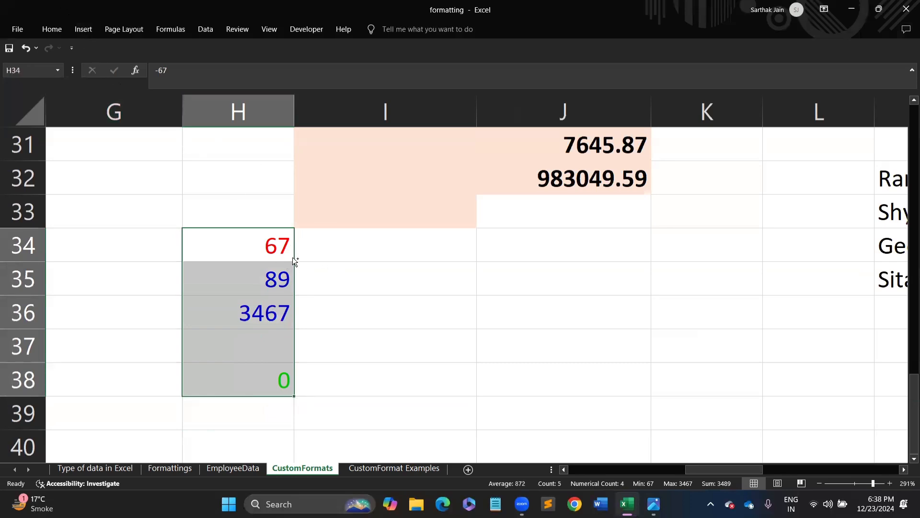
- Copy H34:H38 into I34:I38 and bring up Format Cells for the pasted range
key(ctrl+c)
click(343, 232)
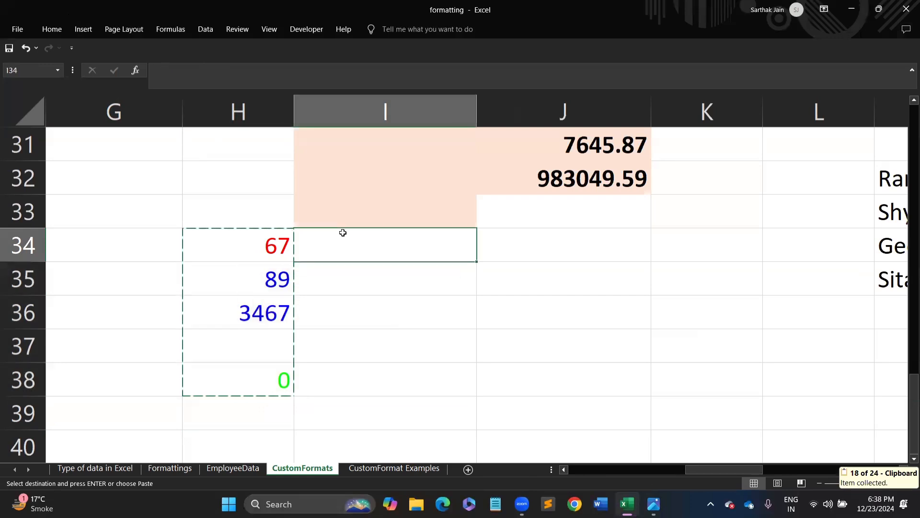
key(ctrl+v)
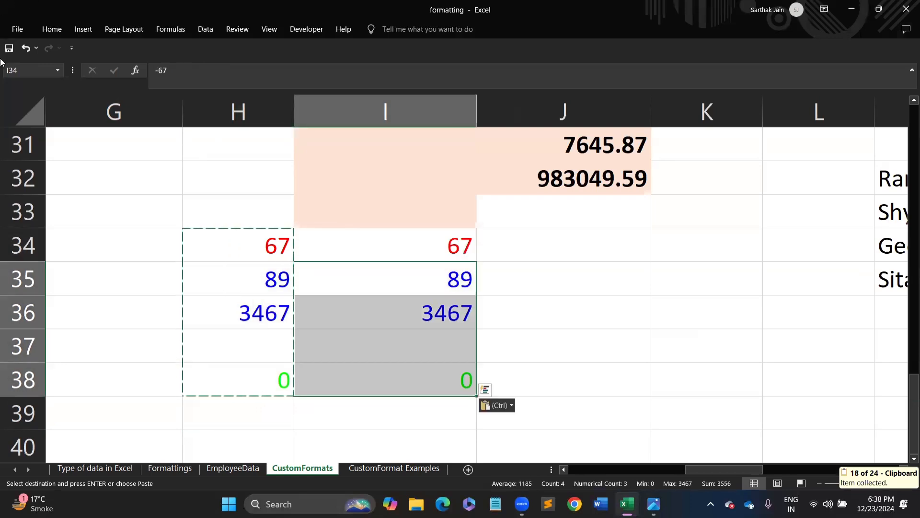
key(ctrl+1)
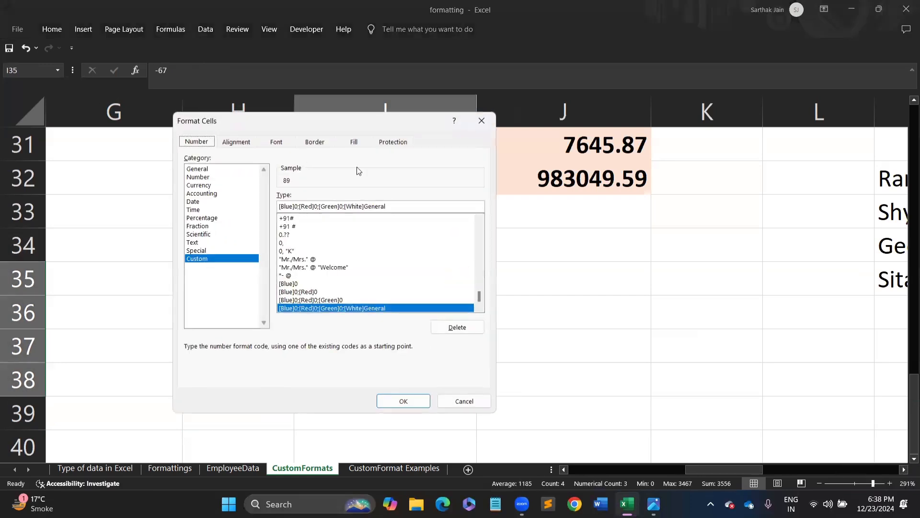
- Change the custom code to [Blue][>50];[Red]0;[Green]0;[White]General by replacing the 0 after [Blue], then apply it
click(298, 207)
key(BackSpace)
text([)
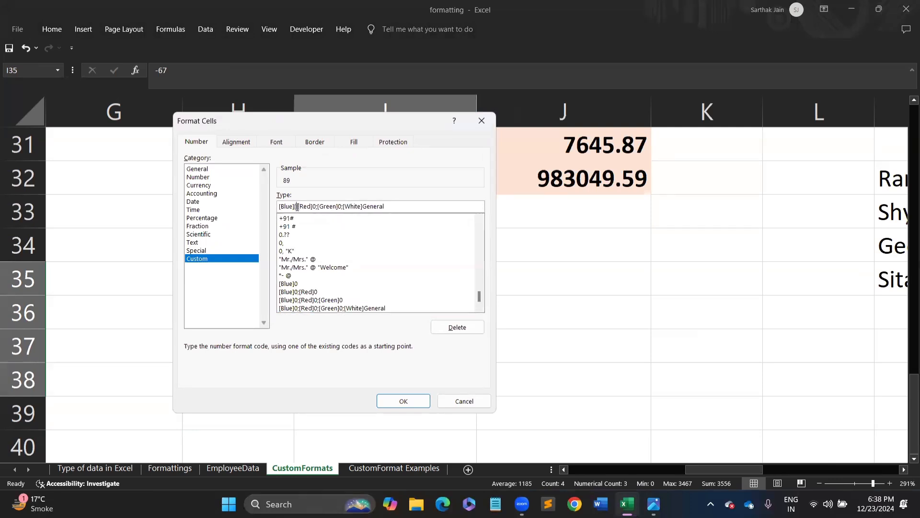
text(>50)
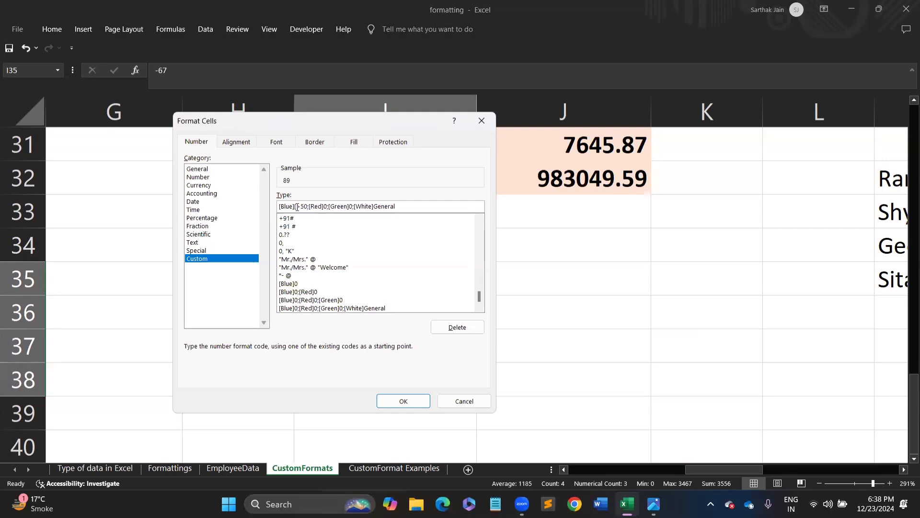
text(])
click(325, 207)
click(407, 404)
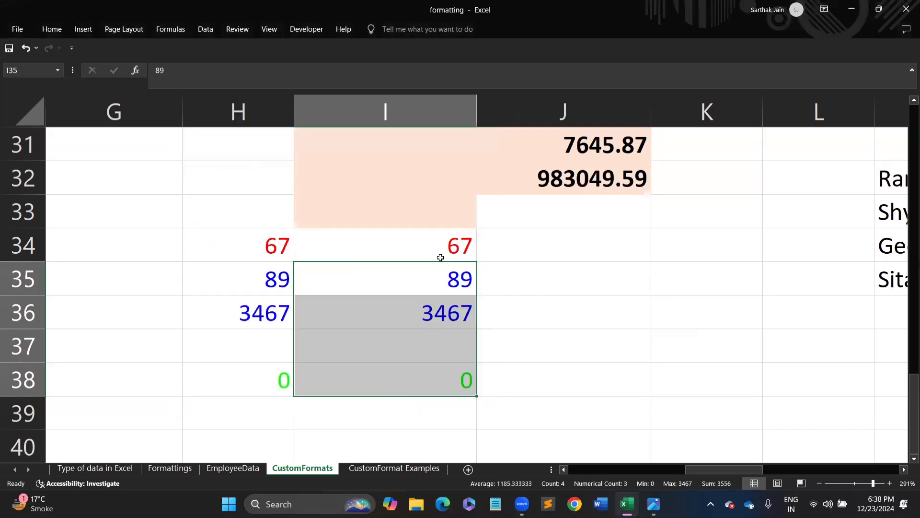
click(425, 243)
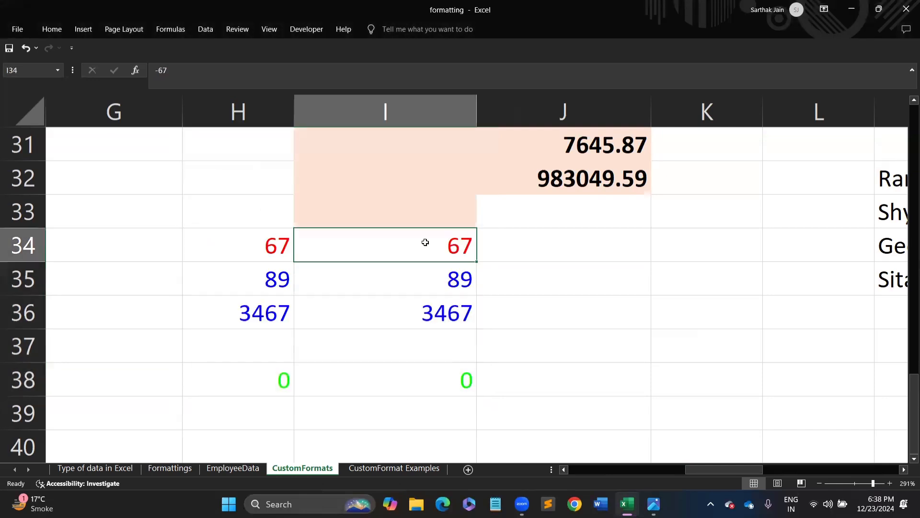
shift+click(425, 381)
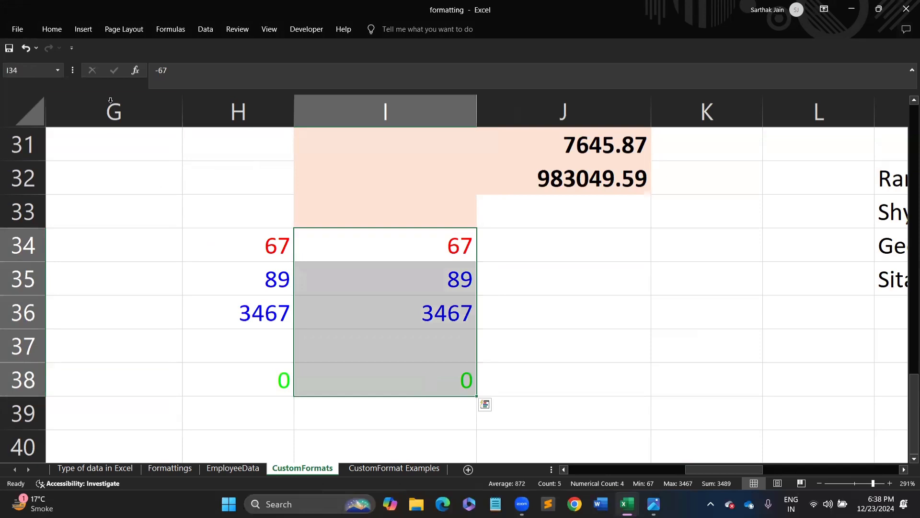
key(ctrl+1)
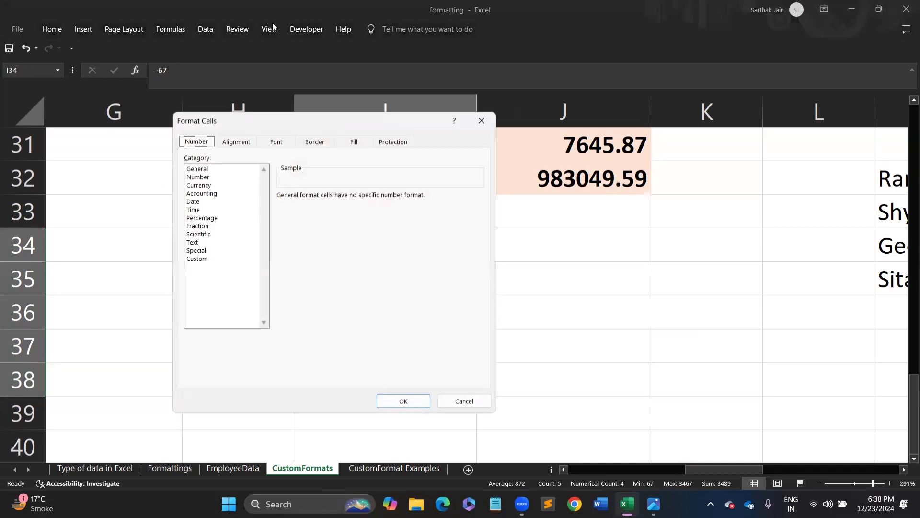
click(200, 259)
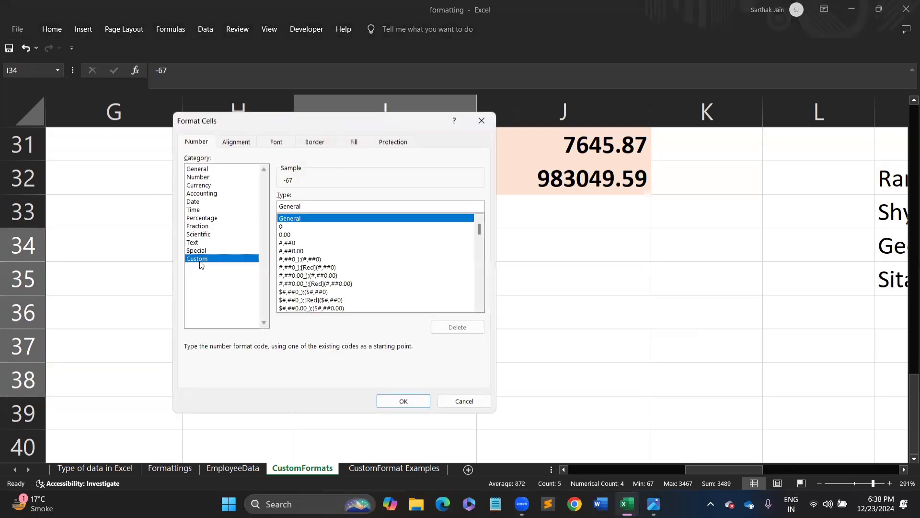
click(464, 401)
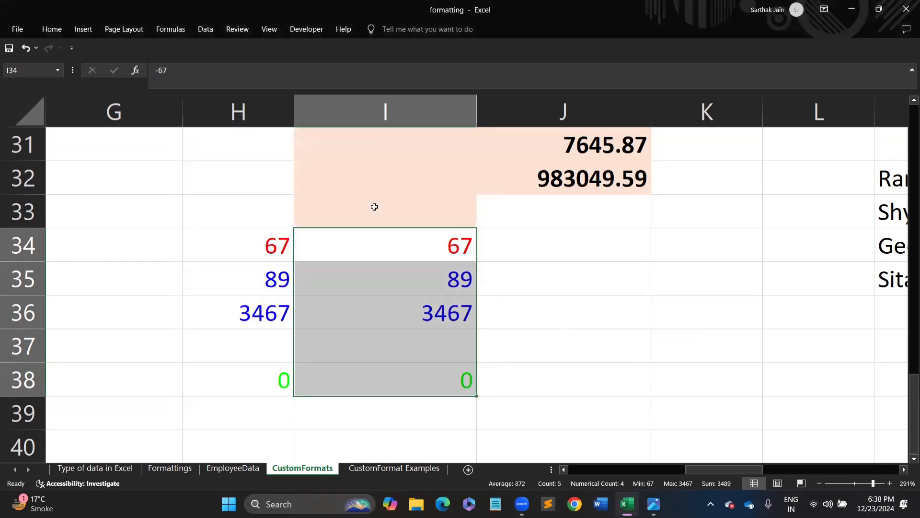
- Select H34:J34 and scroll back up to the top of the sheet
drag(272, 245, 602, 261)
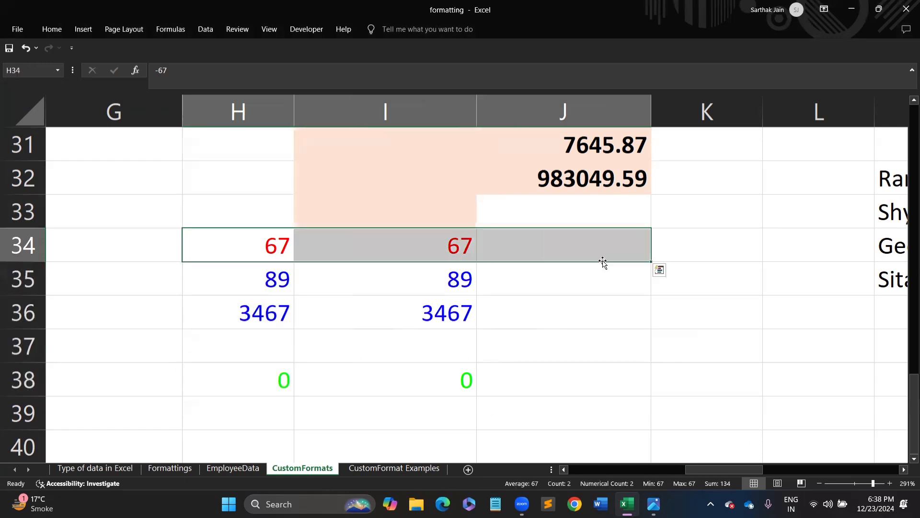
drag(907, 386, 906, 192)
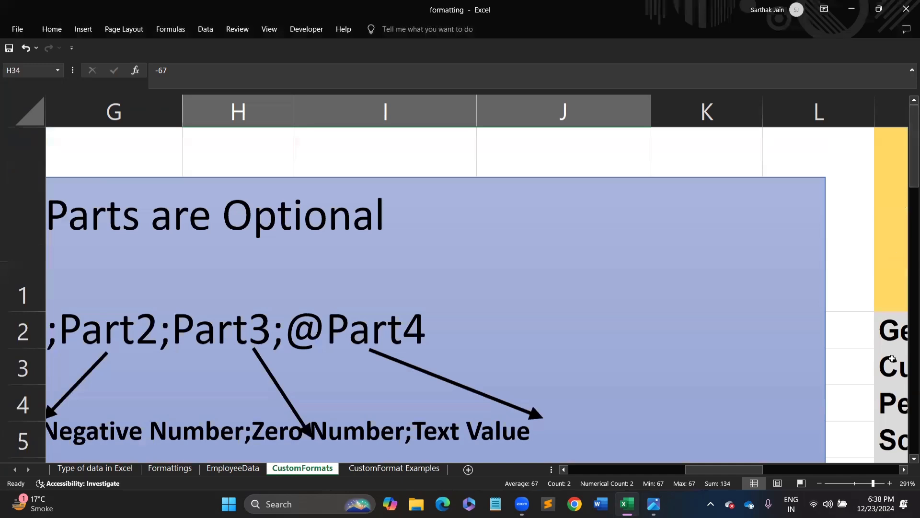
- Zoom out to 100% and select the asterisk-padded names in M32:M35
drag(875, 486, 855, 486)
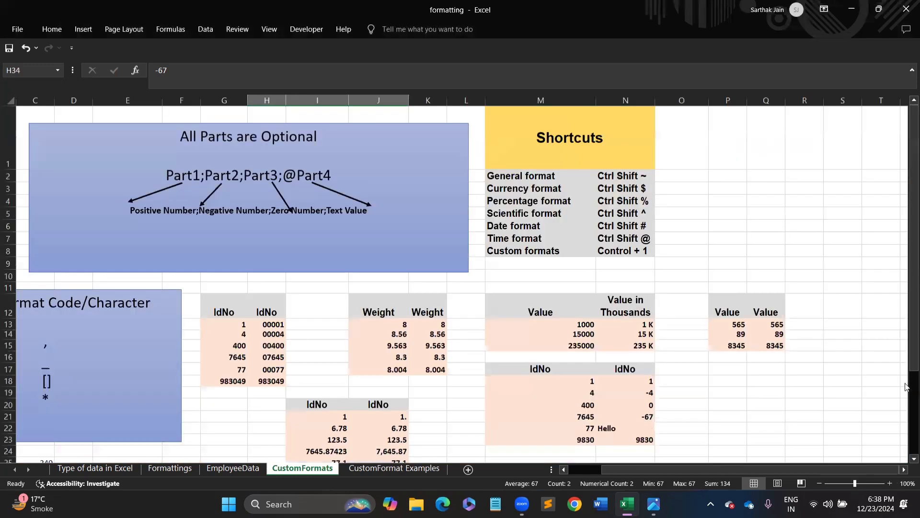
scroll(906, 379, down, 8)
drag(906, 355, 899, 247)
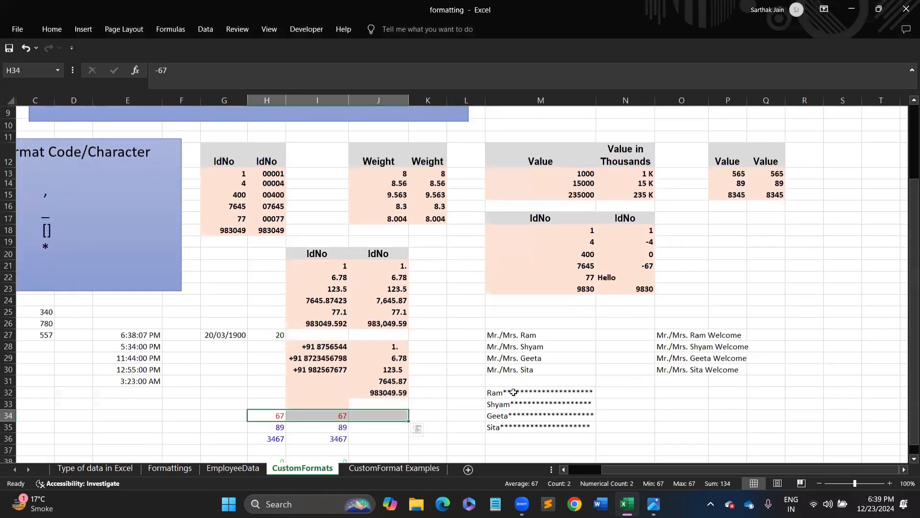
drag(512, 392, 526, 428)
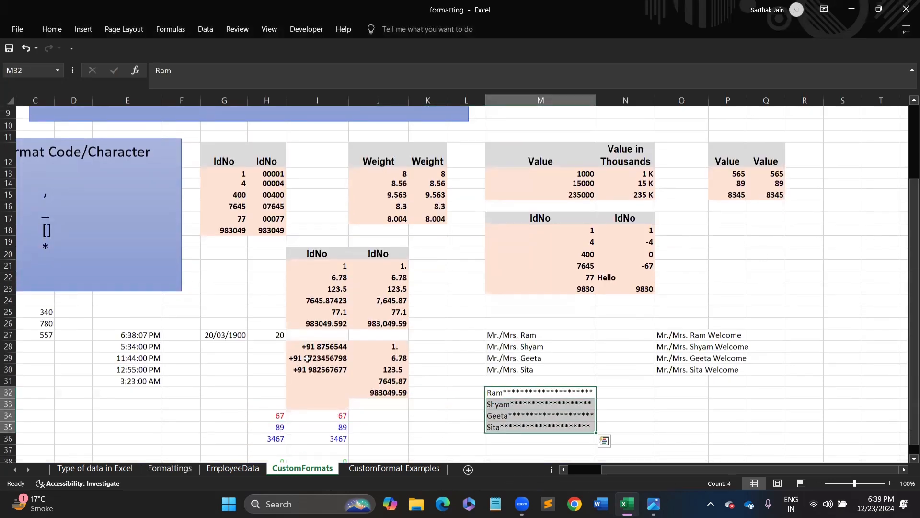
- Scroll and adjust the zoom to survey the rest of the CustomFormats sheet
drag(906, 170, 903, 108)
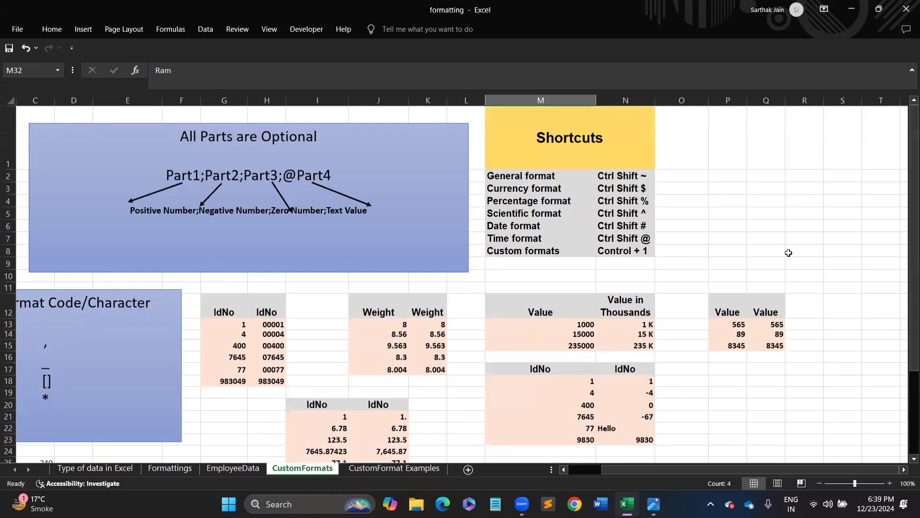
drag(913, 218, 913, 300)
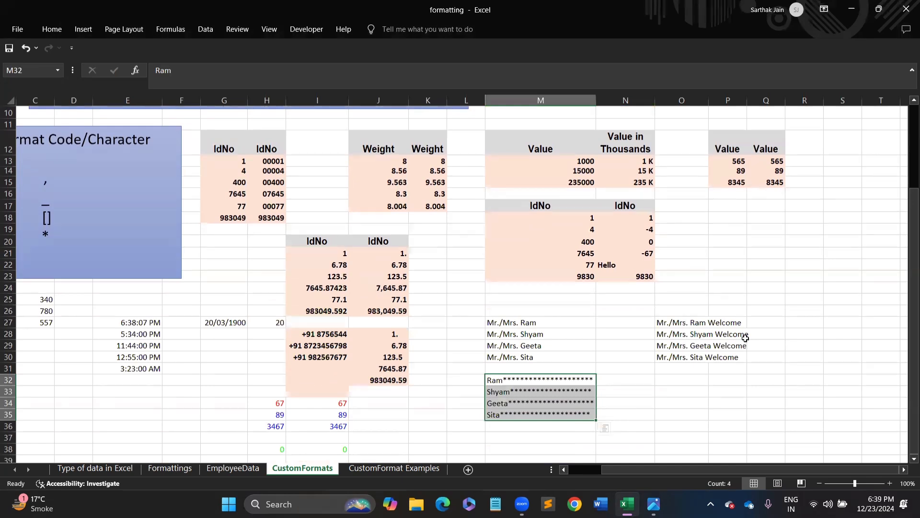
drag(632, 470, 547, 482)
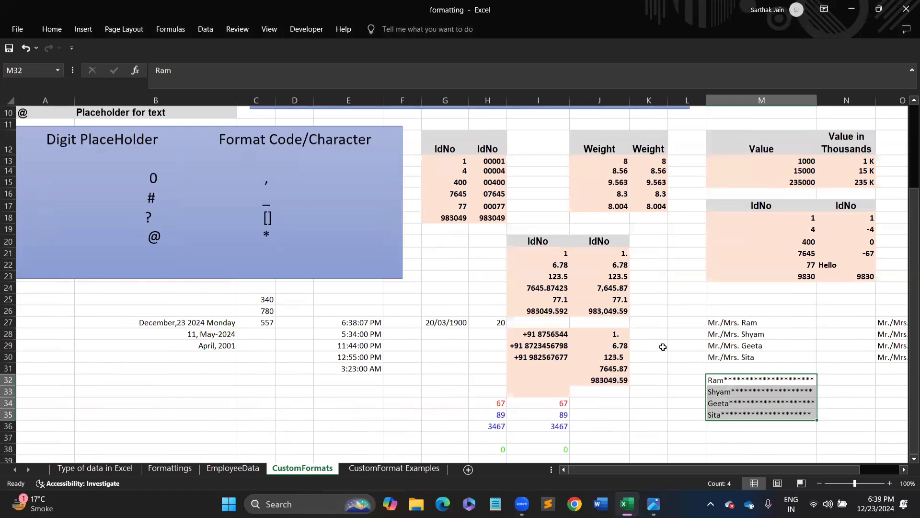
drag(849, 469, 893, 470)
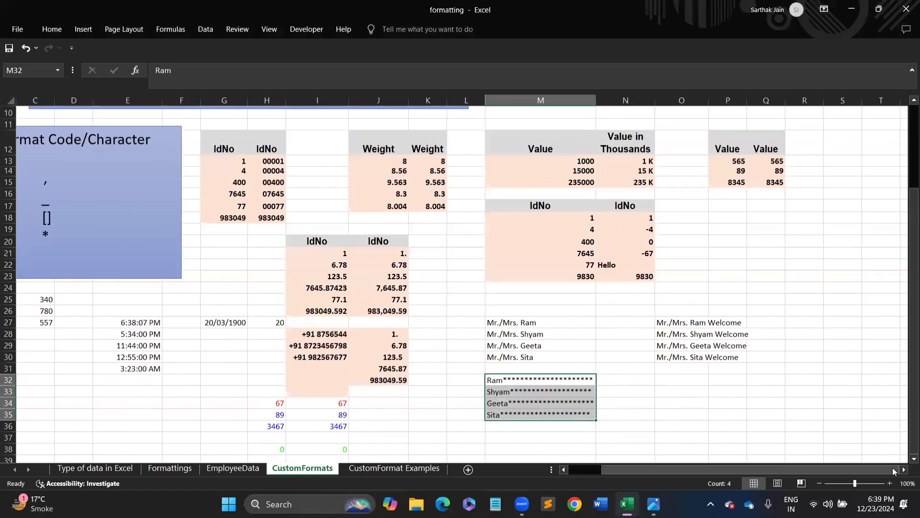